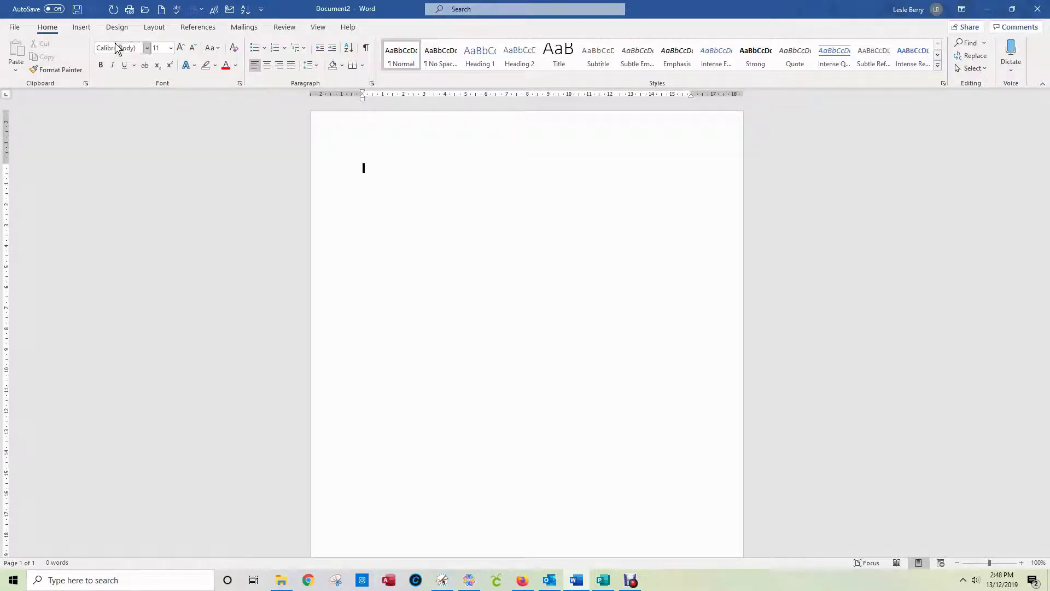
Set the page orientation to landscape and enter the text HELLO at the top of the document
left_click(153, 28)
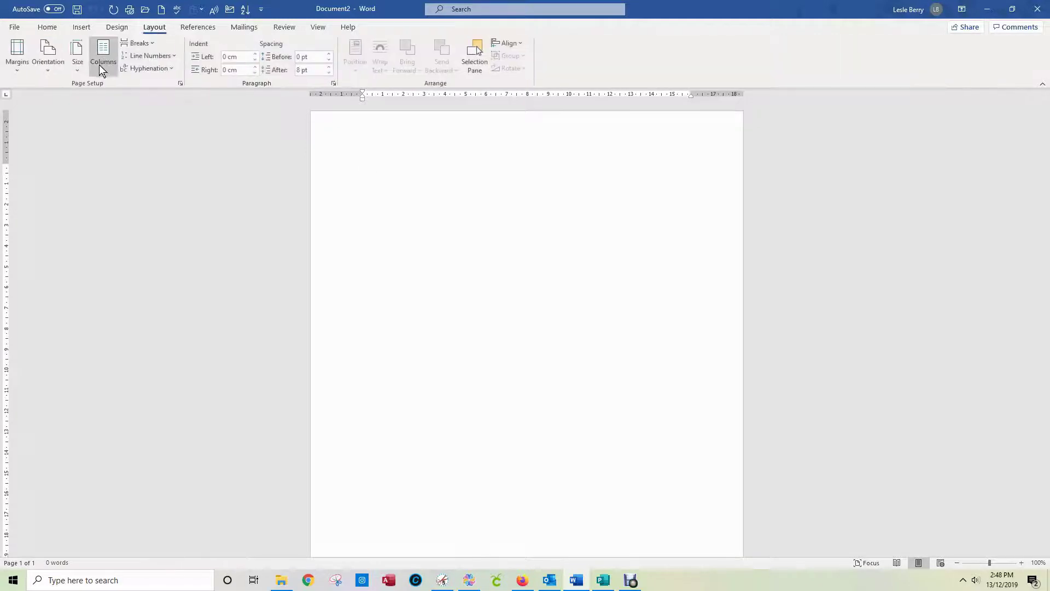
left_click(47, 58)
left_click(66, 117)
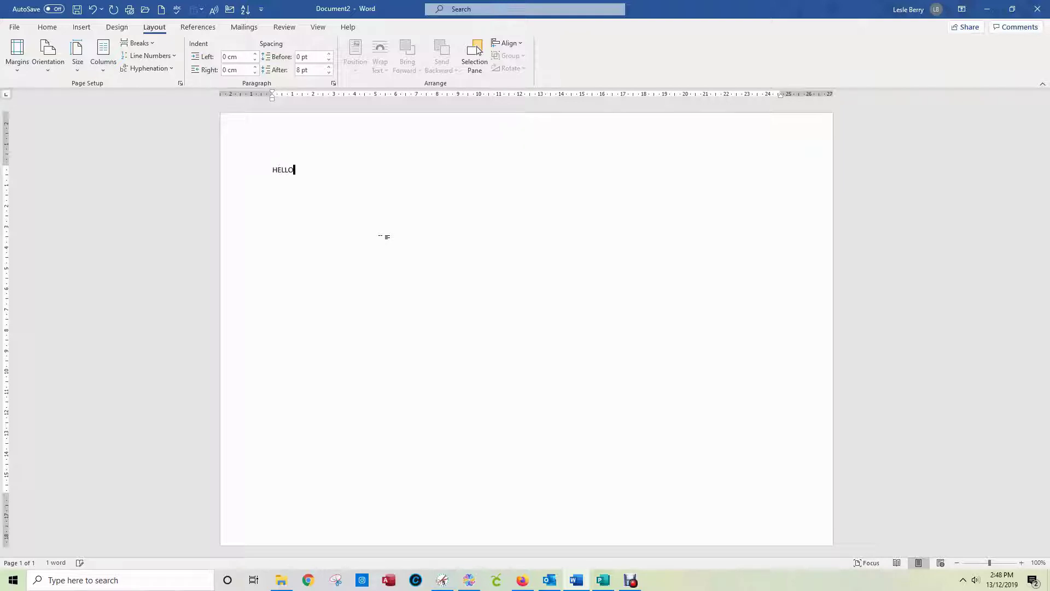
Convert the word HELLO into WordArt using the first plain black style
left_click_drag(298, 171, 272, 171)
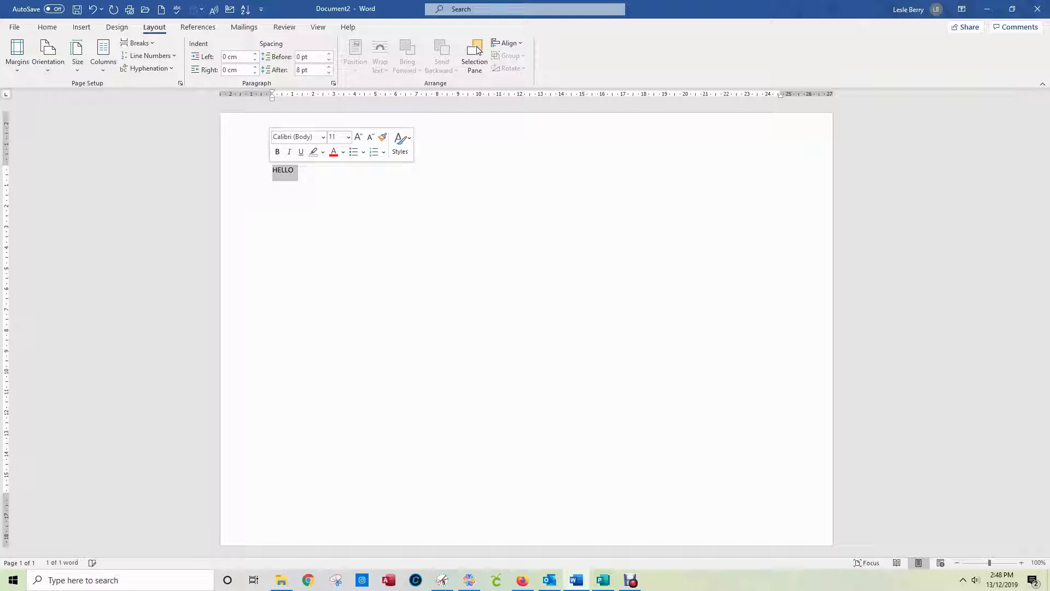
left_click(82, 27)
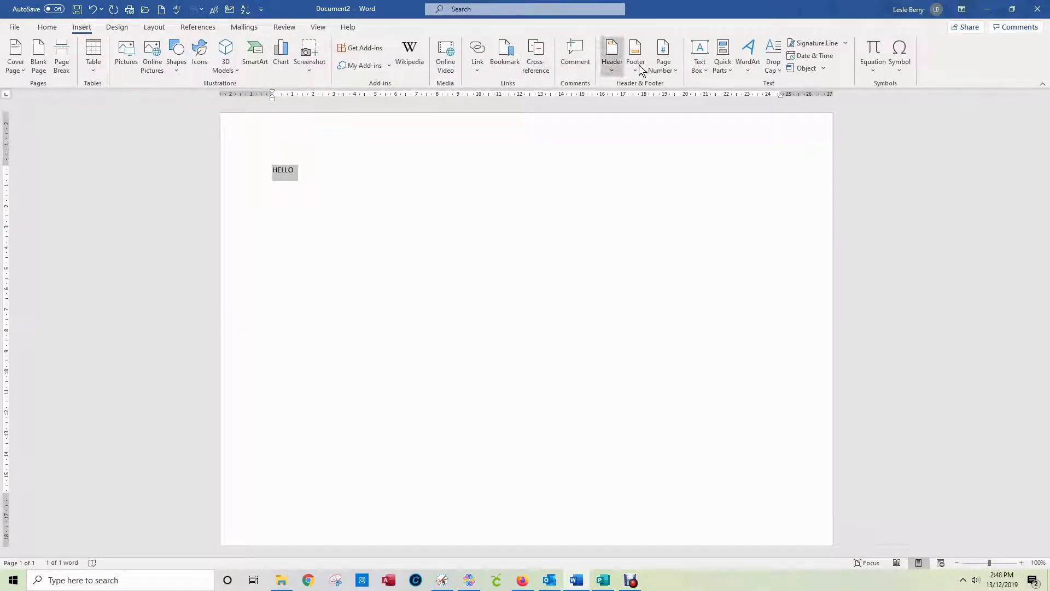
left_click(747, 71)
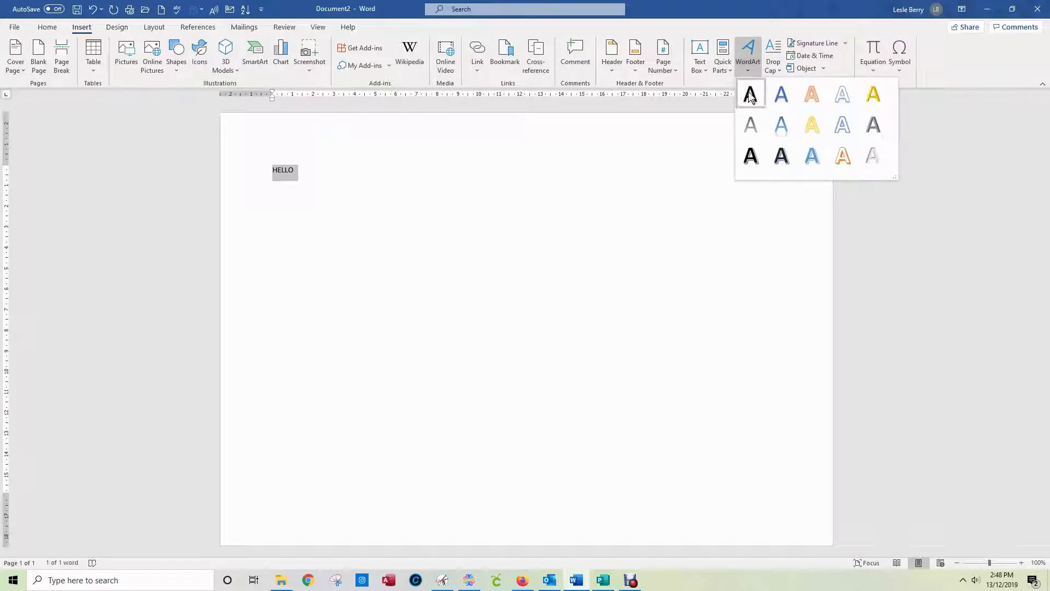
left_click(750, 95)
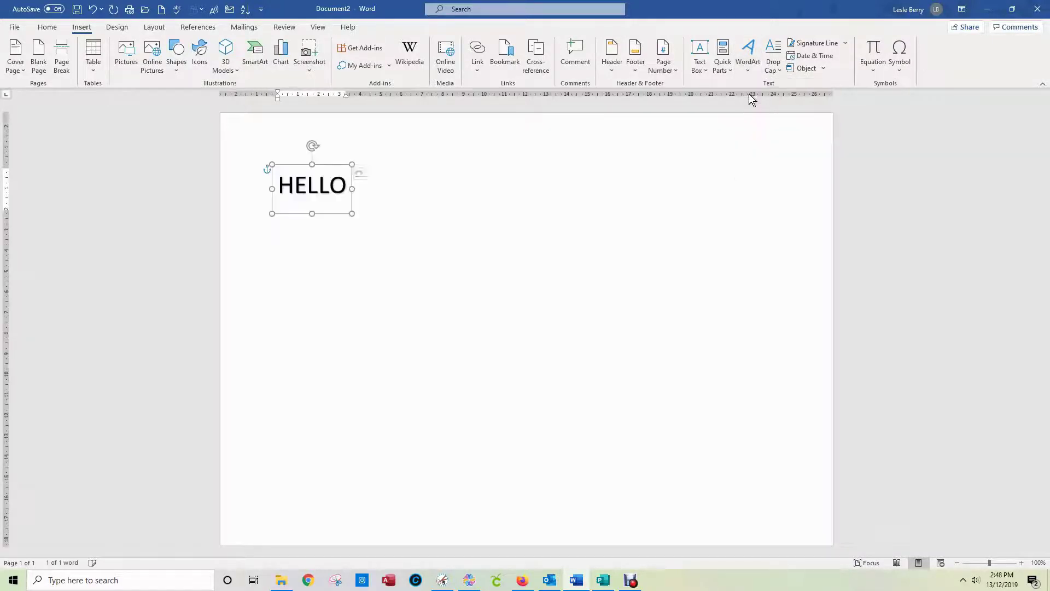
Make the HELLO WordArt bold and enlarge its font size to 210 pt
left_click(46, 27)
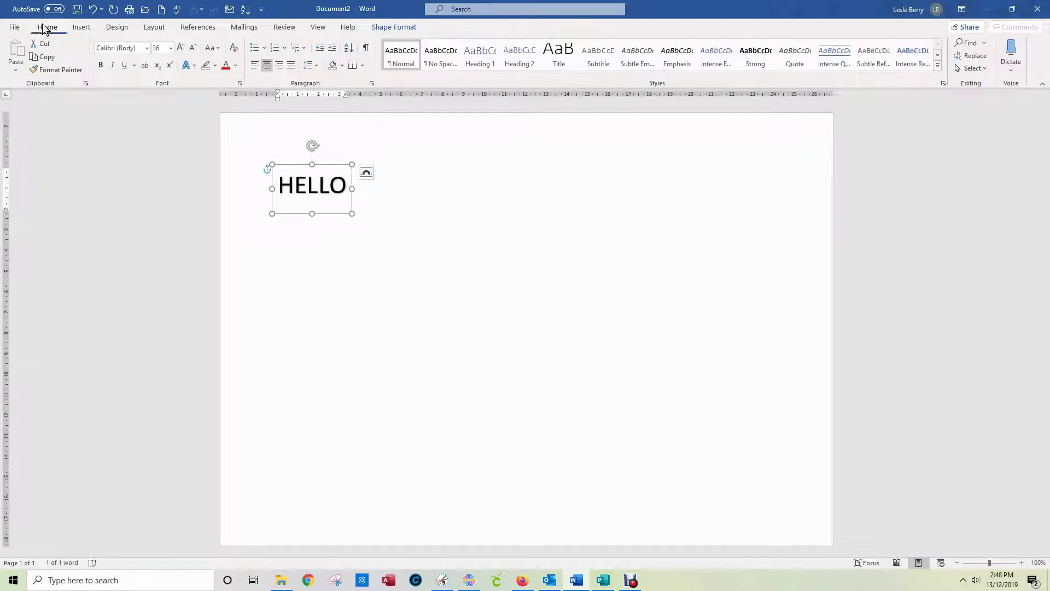
left_click(100, 65)
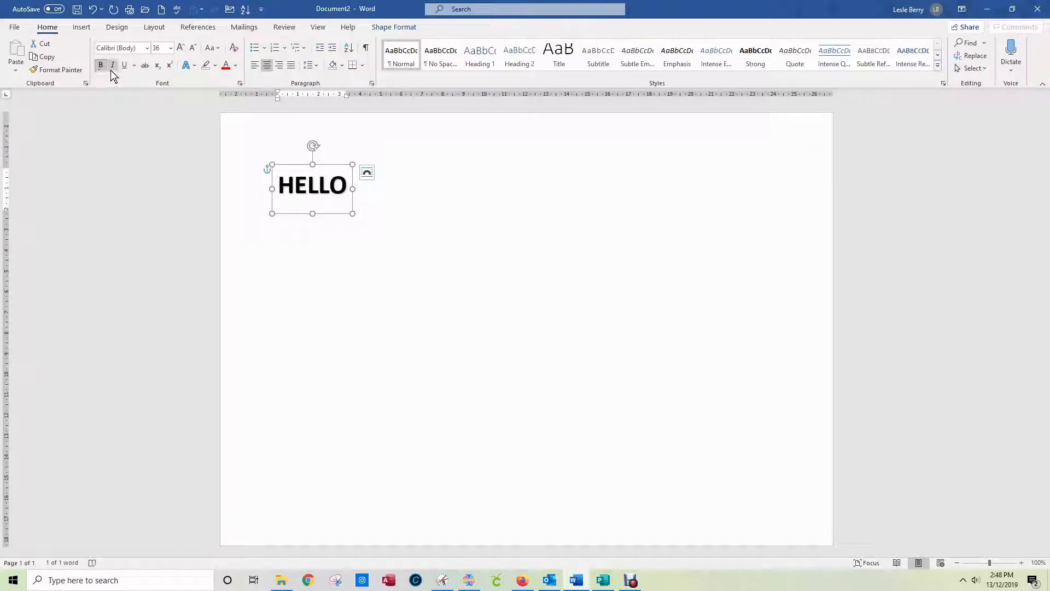
left_click(182, 48)
left_click(181, 49)
left_click(181, 49)
left_click(182, 49)
left_click(182, 48)
left_click(182, 48)
left_click(181, 48)
left_click(181, 49)
left_click(182, 49)
left_click(182, 49)
left_click(182, 48)
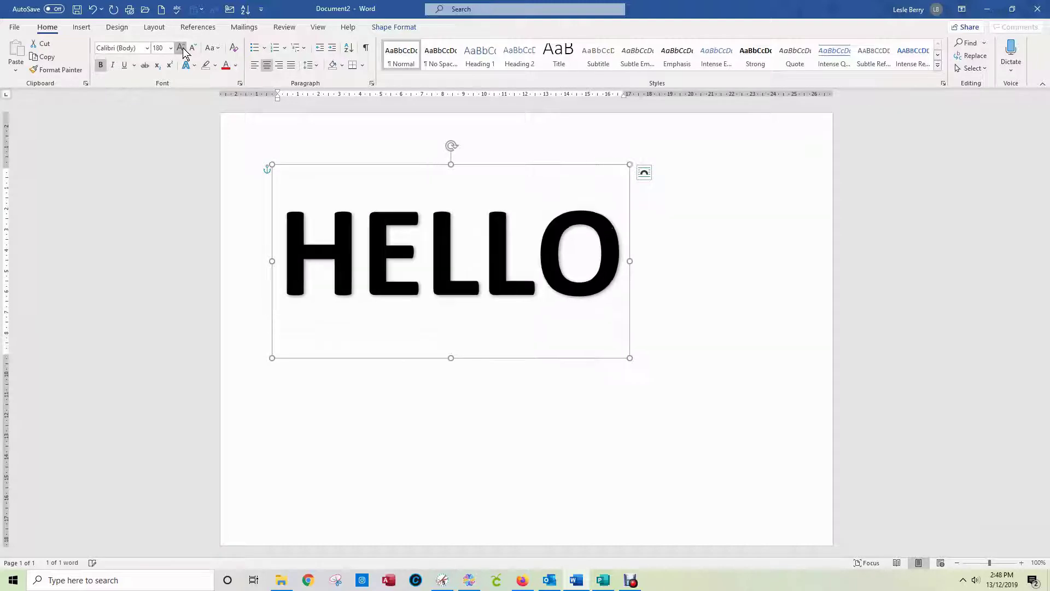
left_click(182, 49)
left_click(181, 49)
left_click(182, 48)
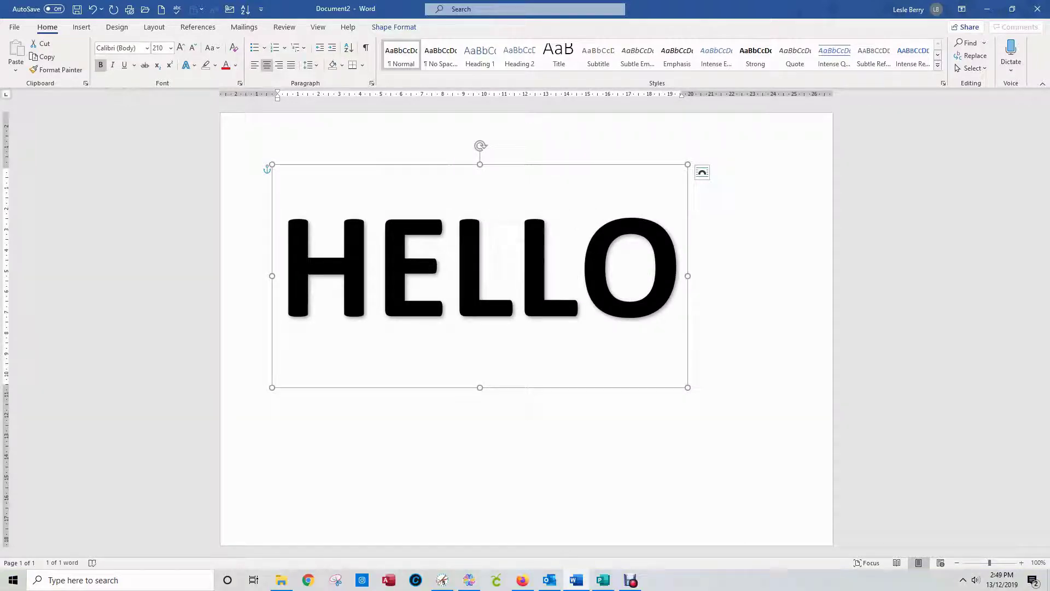
Apply the upward arch Follow Path transform to the HELLO WordArt
left_click(396, 29)
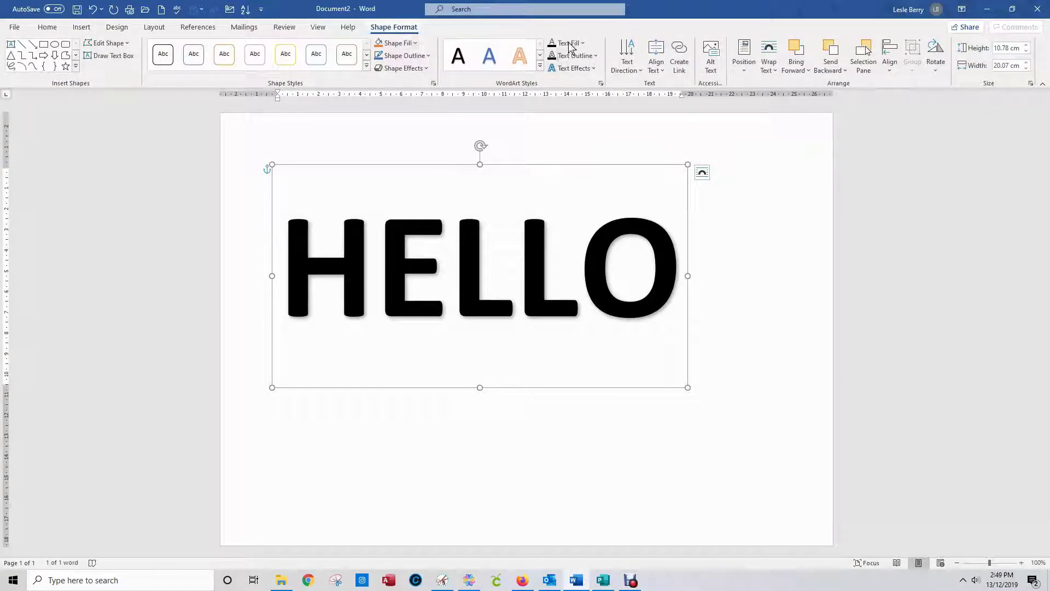
left_click(591, 71)
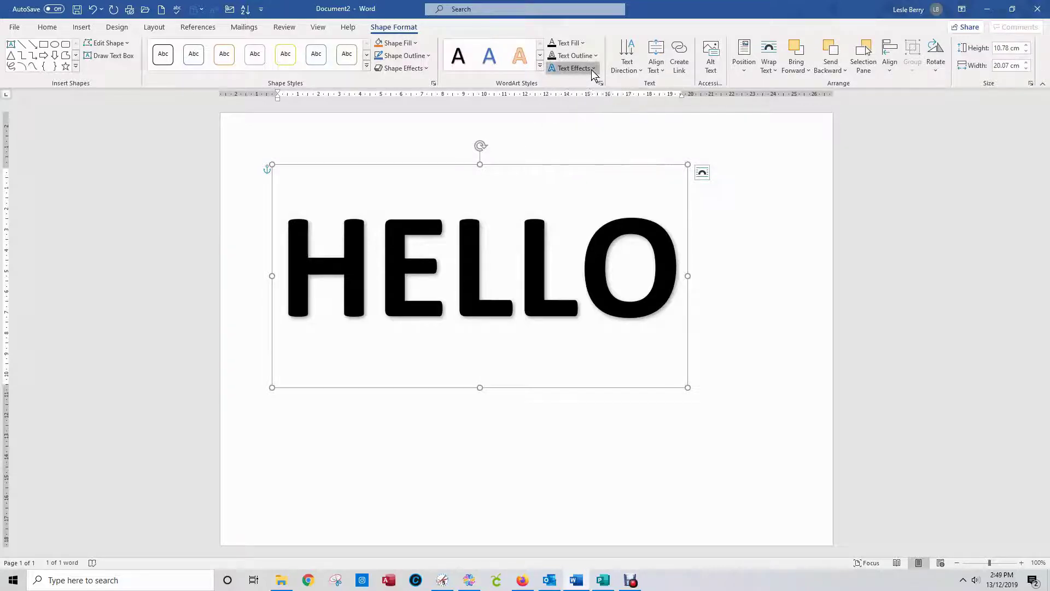
mouse_move(598, 213)
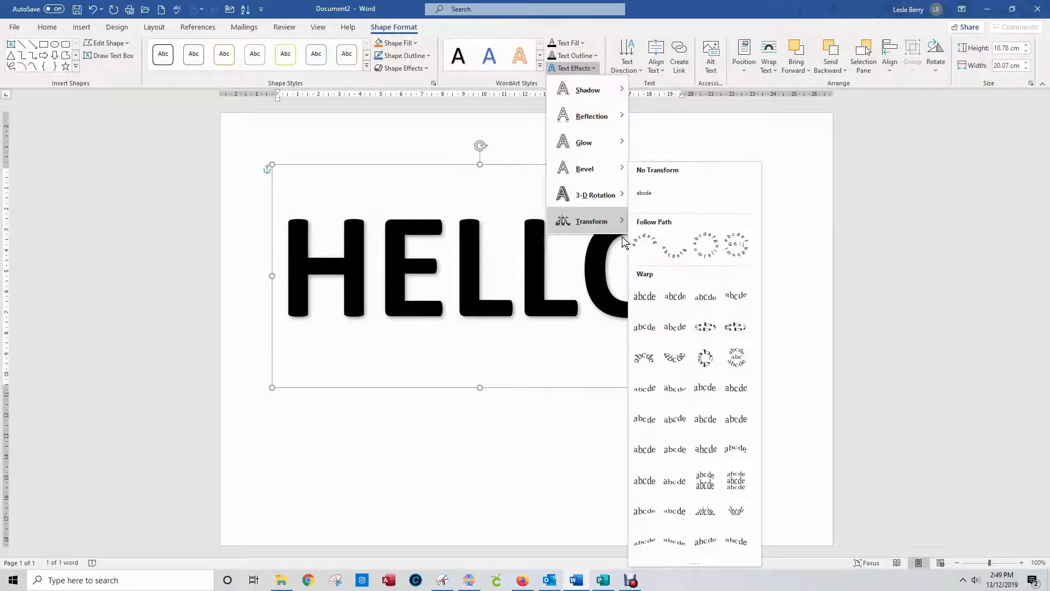
left_click(646, 246)
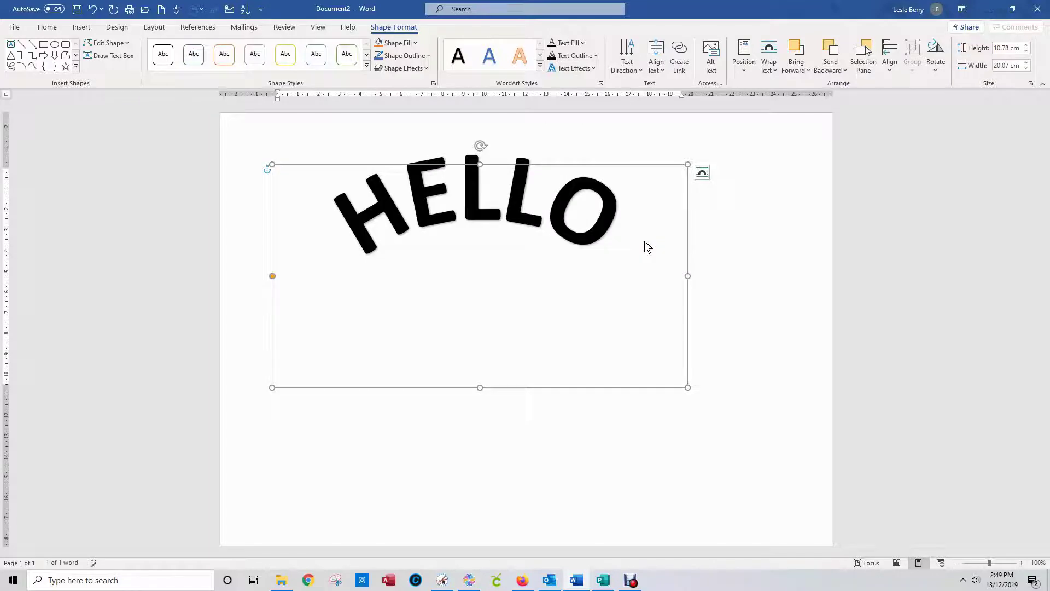
left_click(774, 251)
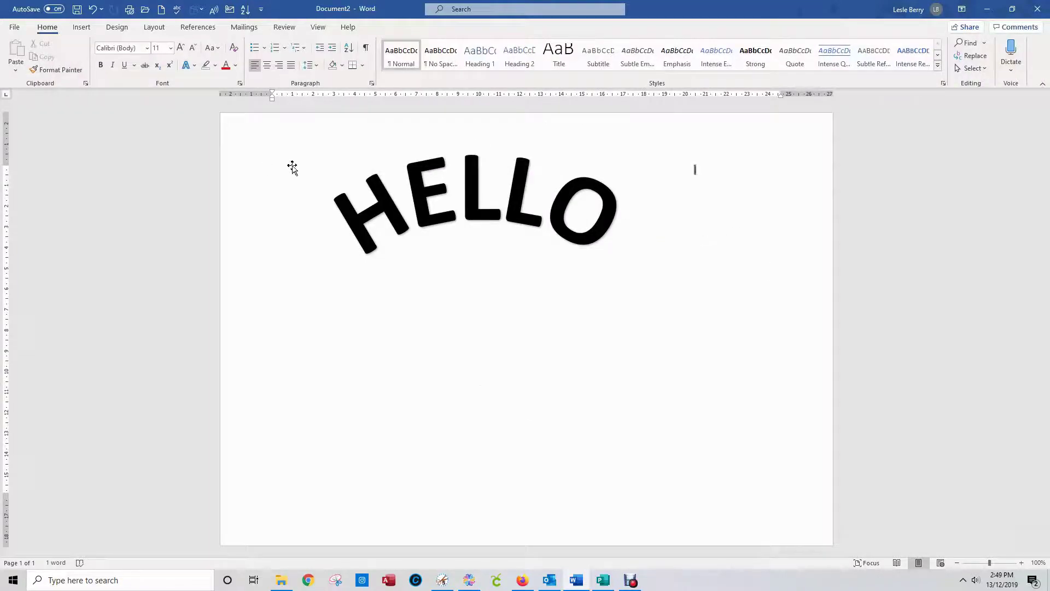
Enlarge the HELLO WordArt box down to near the page's bottom edge and slightly wider to the right
key("ctrl+a")
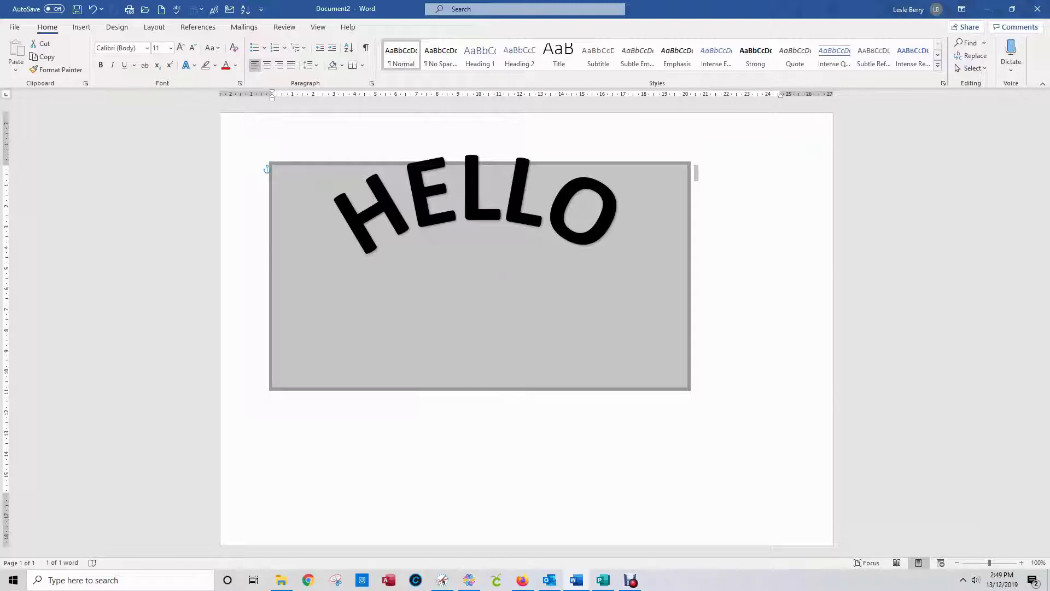
left_click(478, 260)
double_click(478, 261)
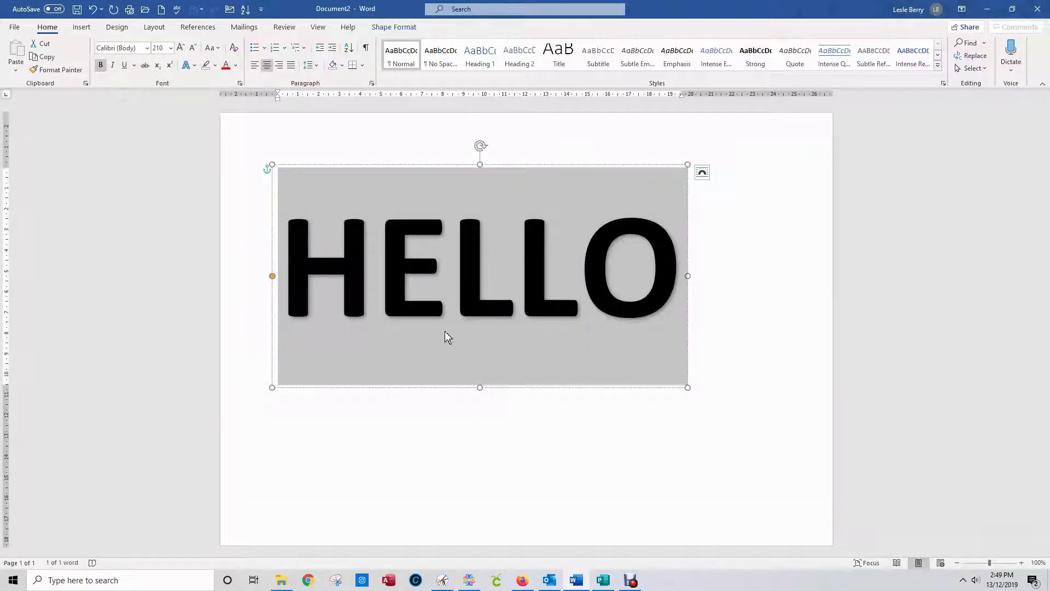
left_click_drag(481, 388, 480, 537)
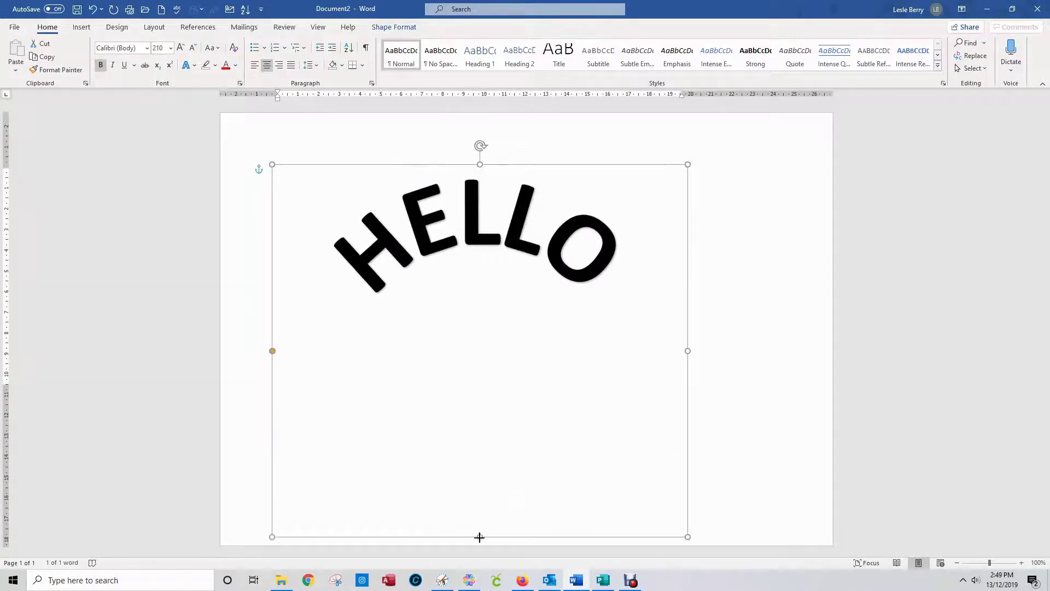
left_click_drag(687, 350, 729, 389)
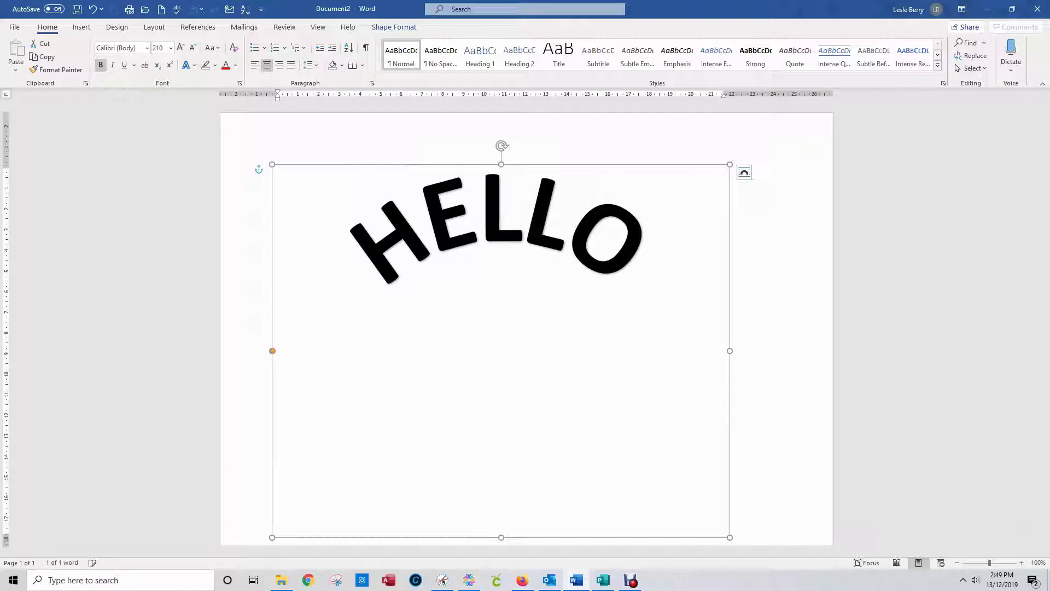
key("Escape")
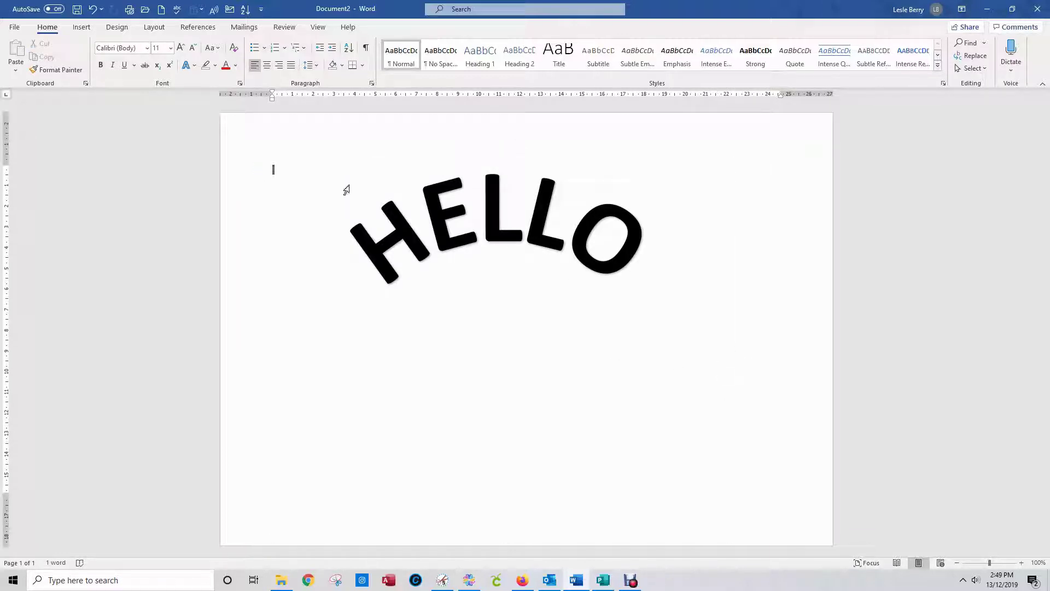
Increase the font size of the arched HELLO text to 260 pt
double_click(307, 218)
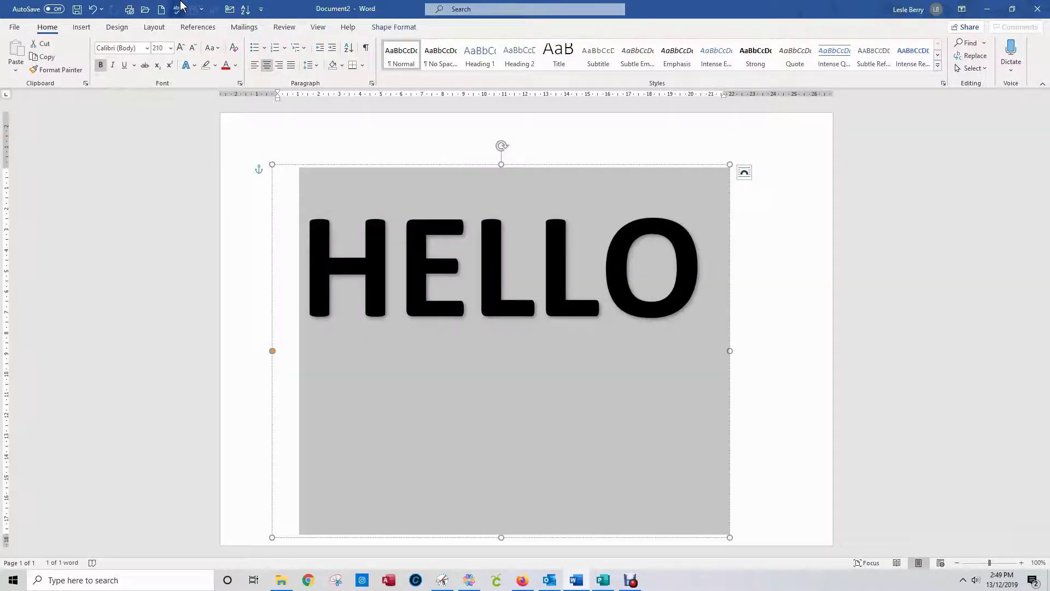
left_click(181, 48)
left_click(180, 48)
left_click(181, 48)
left_click(181, 48)
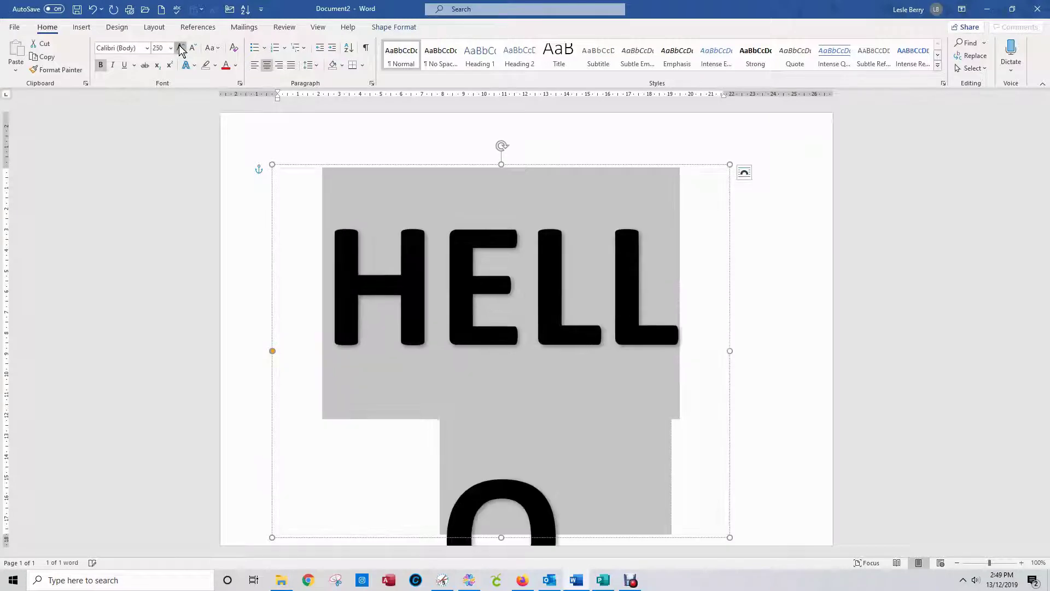
left_click(180, 47)
left_click(783, 383)
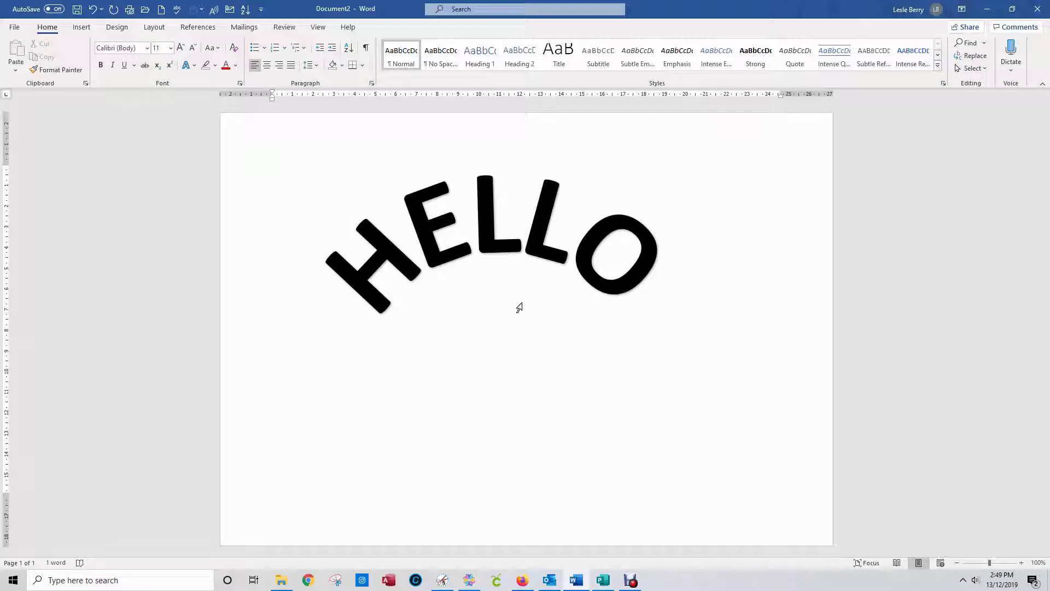
Rotate the arched HELLO WordArt slightly clockwise to level out its curve
double_click(502, 258)
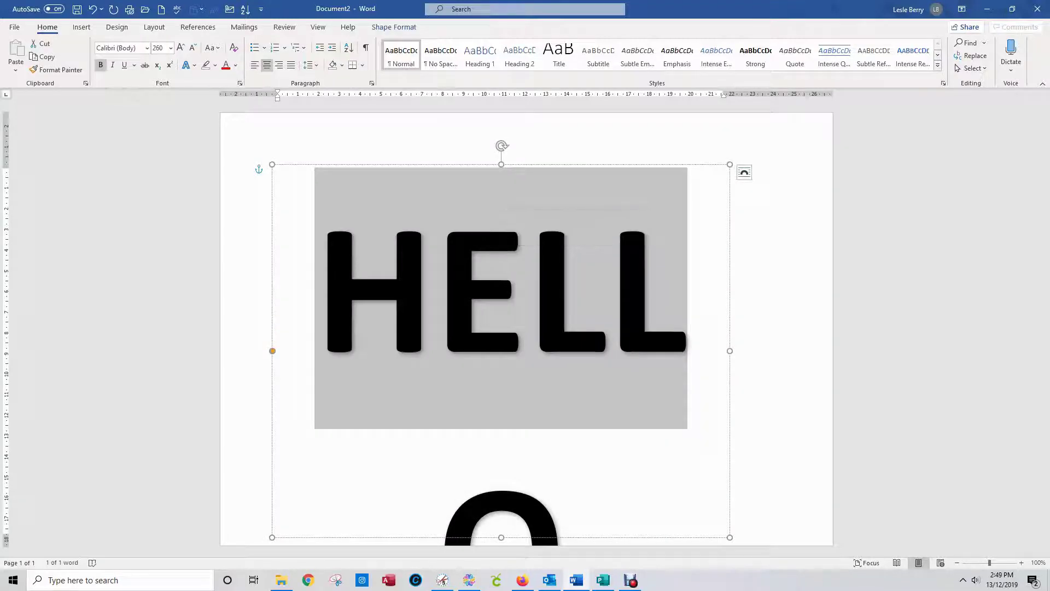
left_click_drag(501, 146, 523, 142)
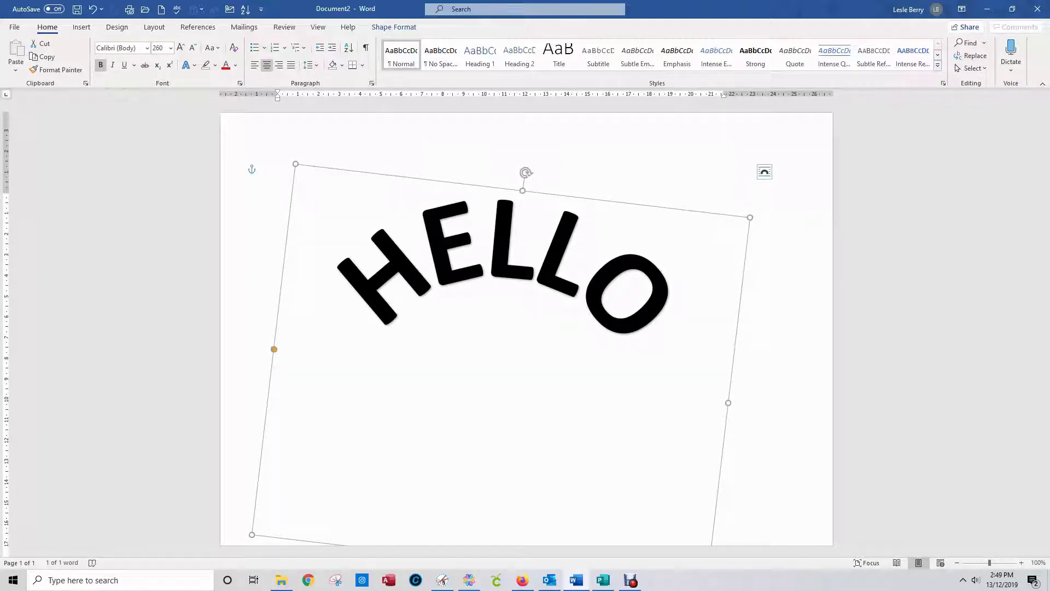
left_click_drag(527, 172, 523, 167)
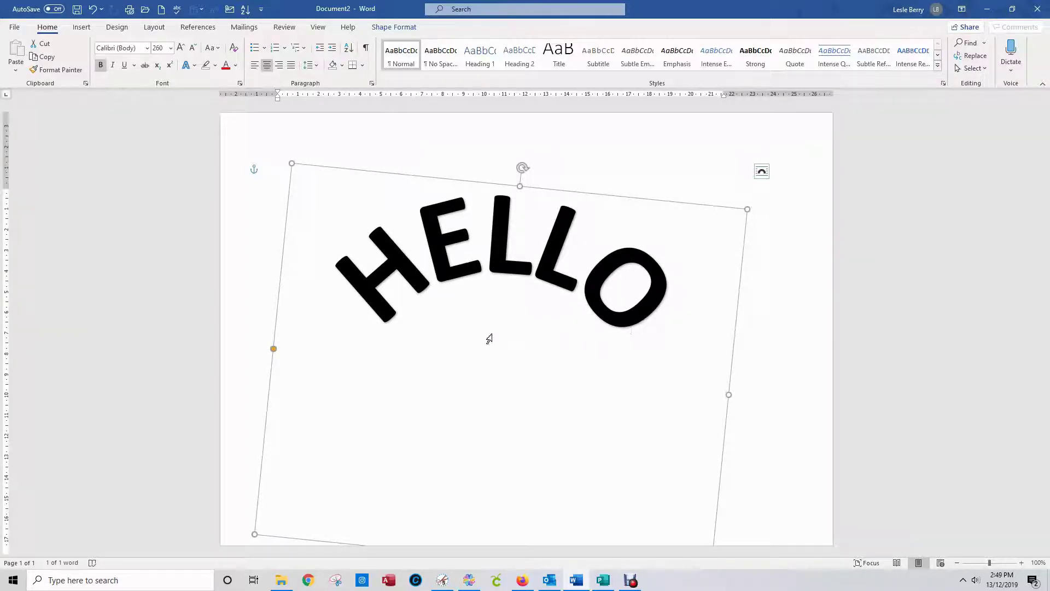
double_click(400, 336)
left_click(759, 311)
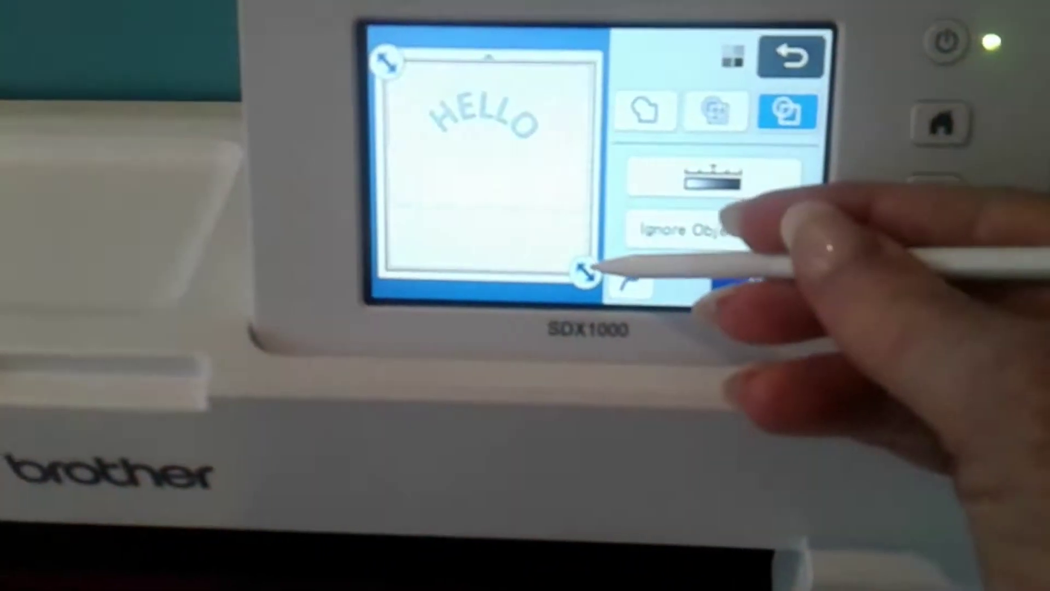
left_click_drag(584, 288, 574, 206)
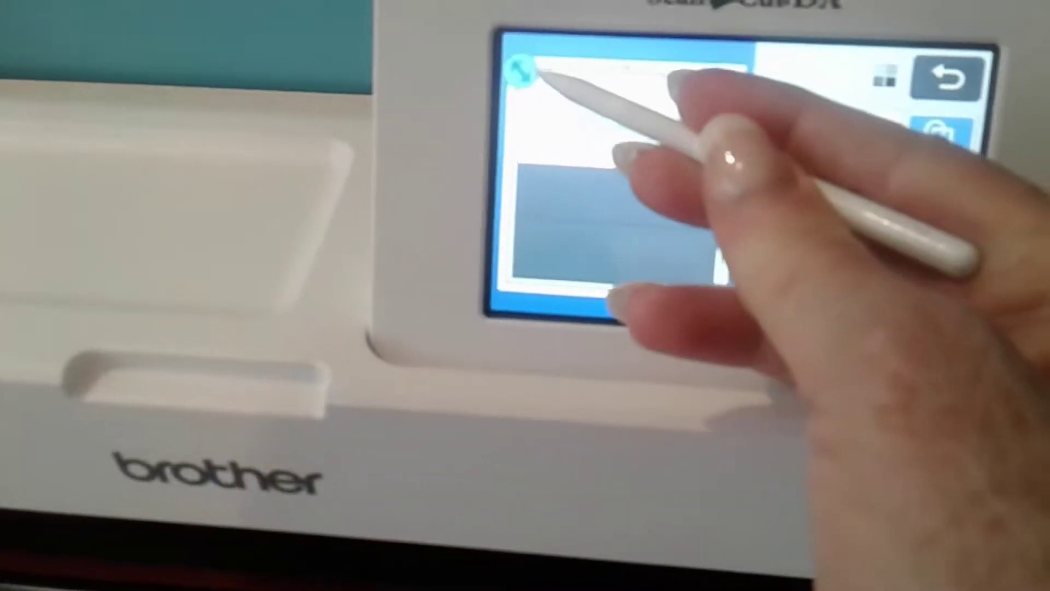
left_click_drag(416, 66, 433, 77)
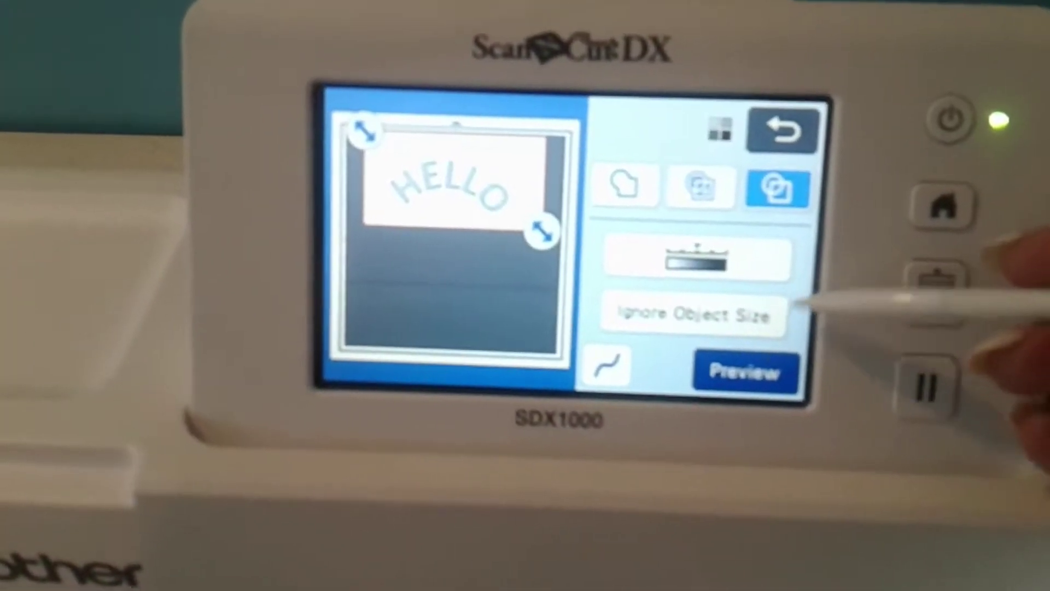
left_click(749, 374)
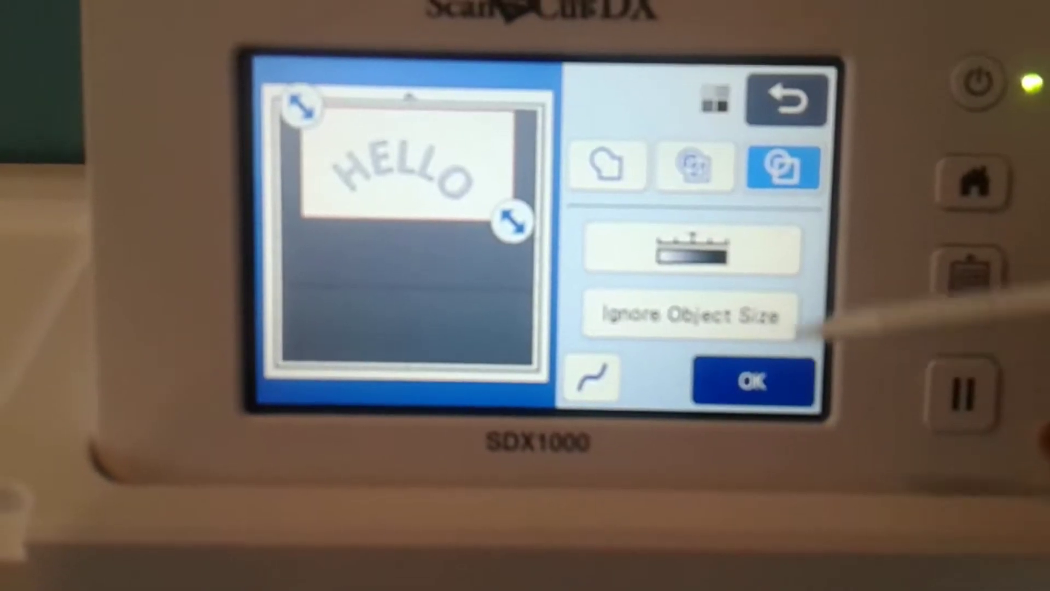
left_click(748, 370)
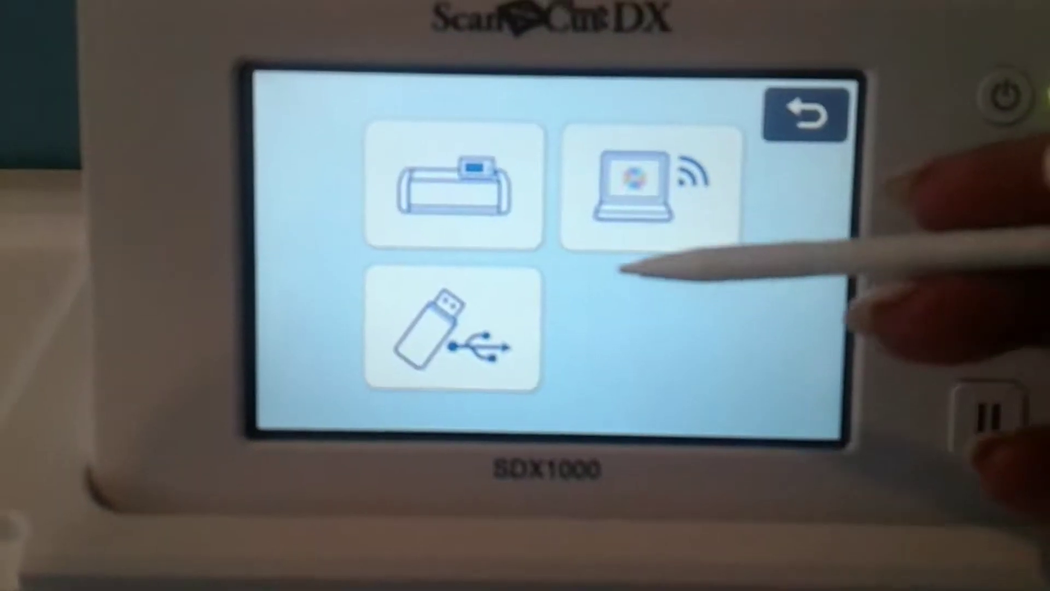
left_click(528, 186)
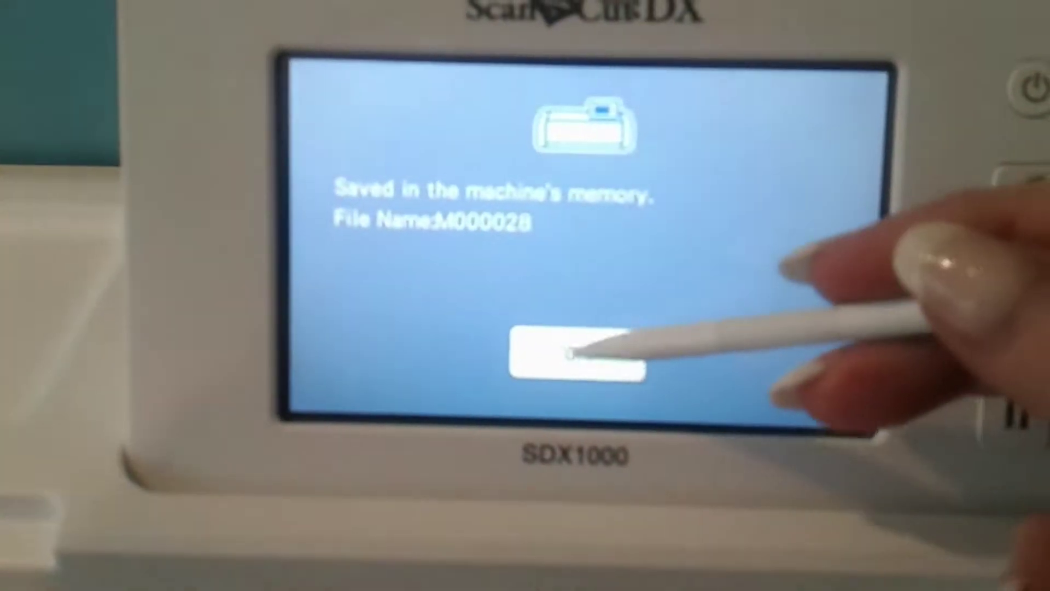
left_click(577, 353)
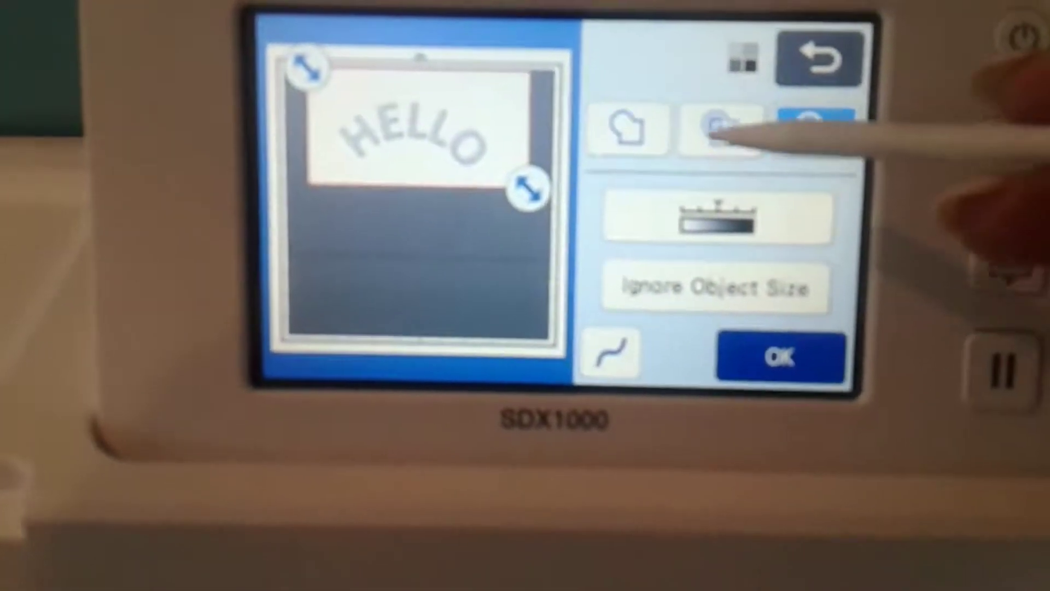
left_click(723, 178)
left_click(725, 131)
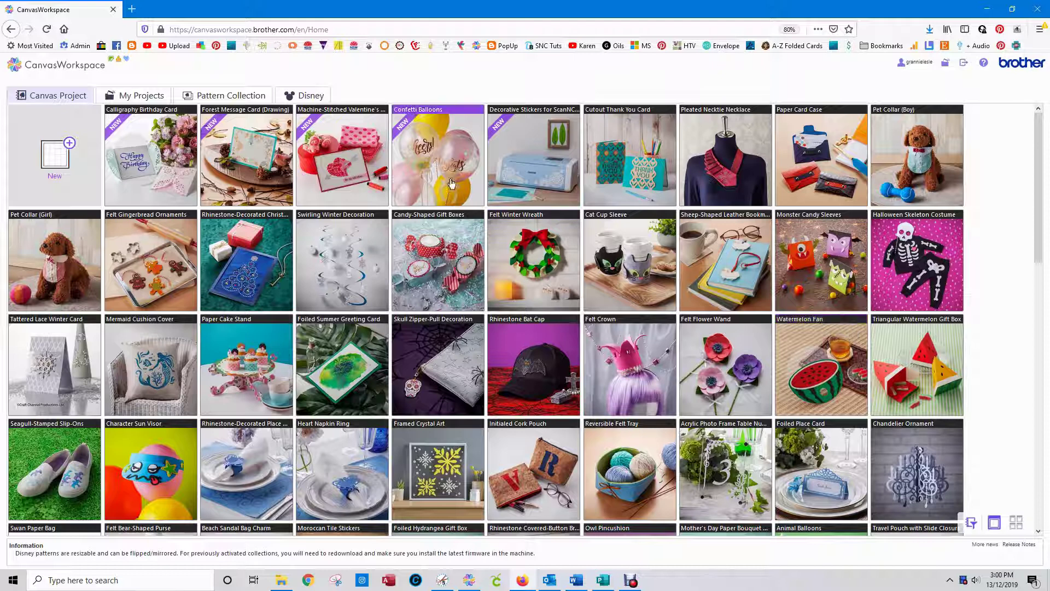
Open the saved project C000010 from My Projects in the editor and group all of the HELLO letters
left_click(149, 99)
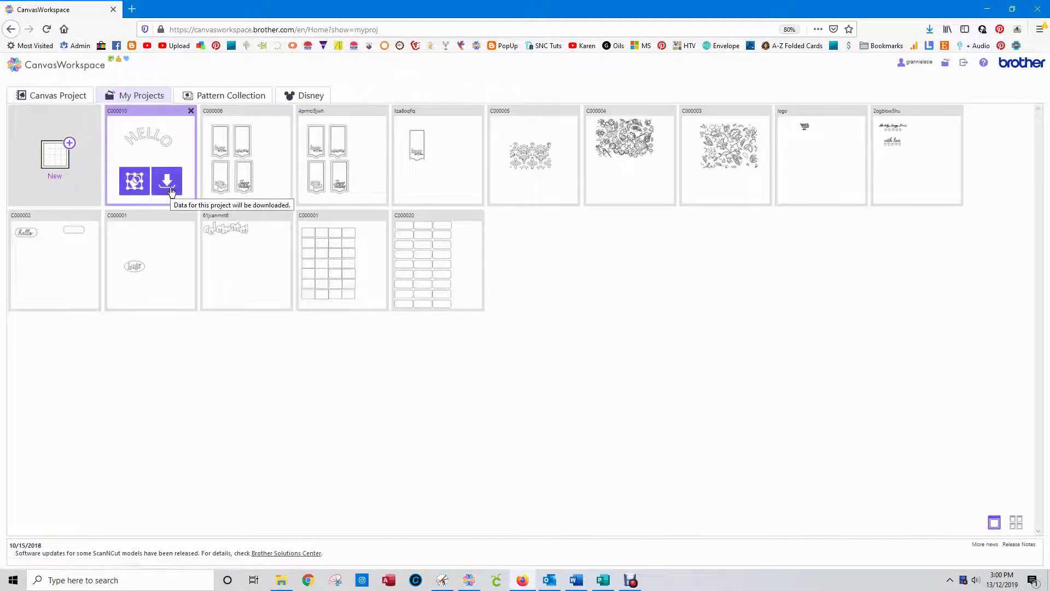
left_click(129, 186)
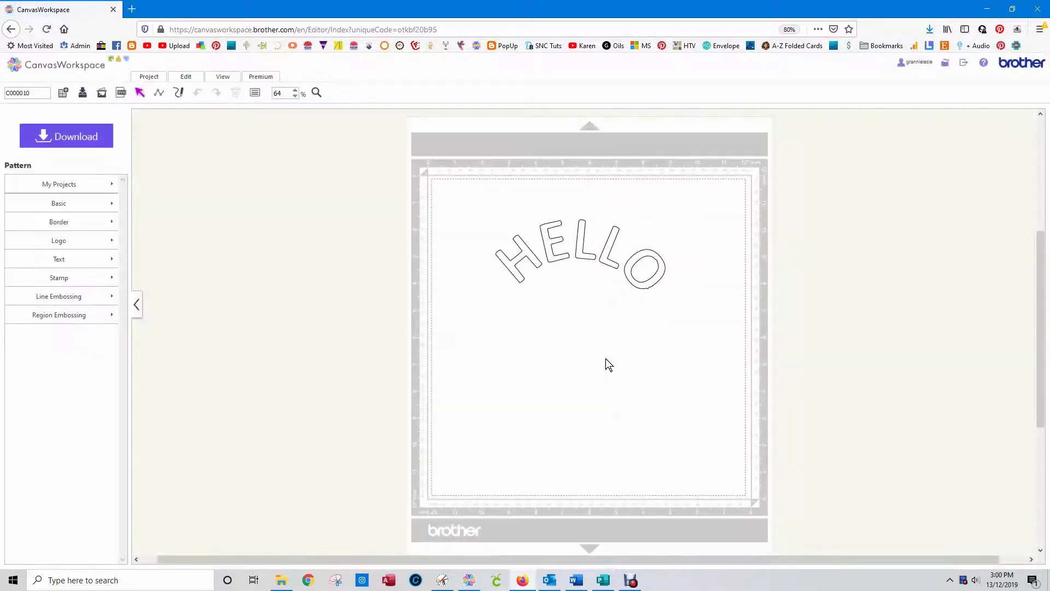
left_click_drag(443, 189, 723, 339)
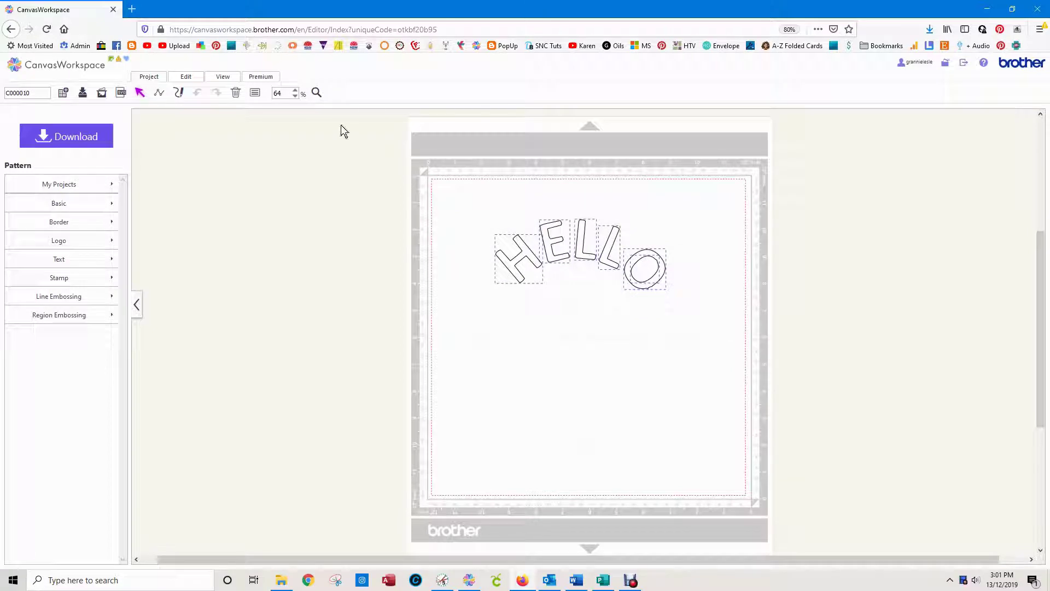
left_click(186, 77)
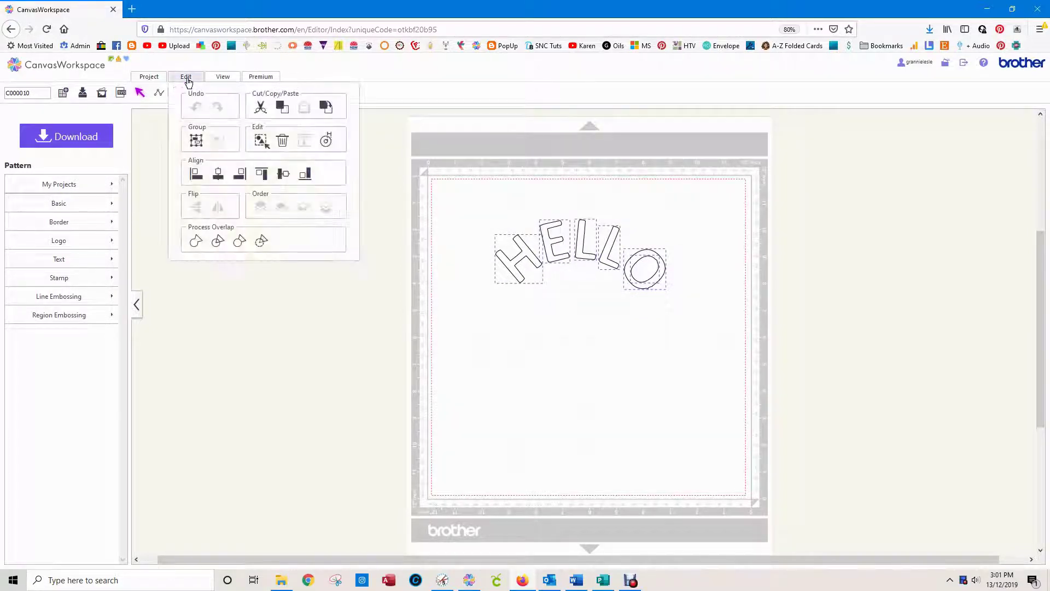
left_click(199, 140)
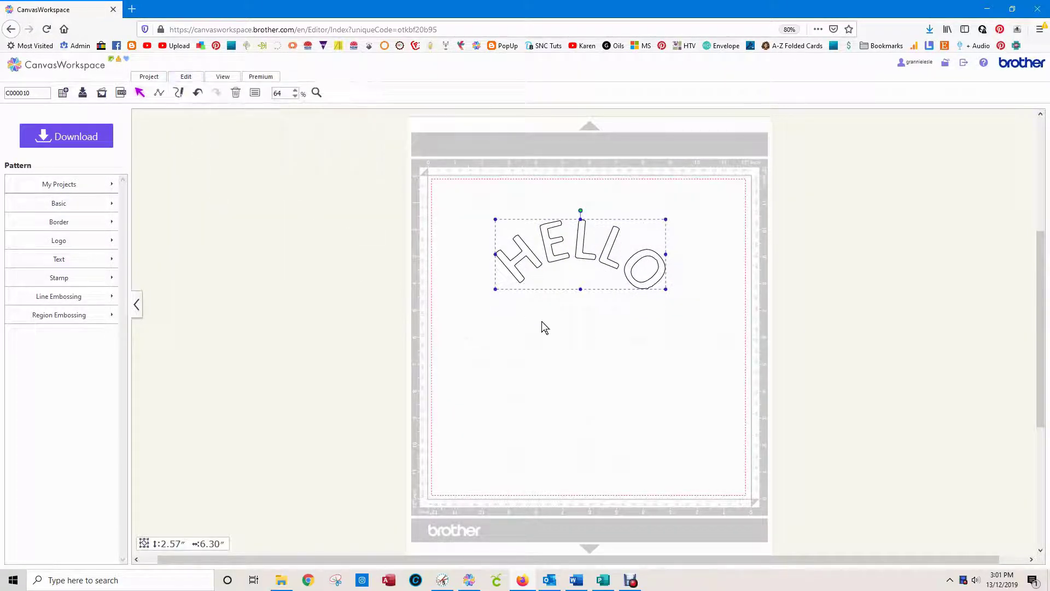
Examine the scanned HELLO outlines at 400% magnification for rough spots
left_click(295, 91)
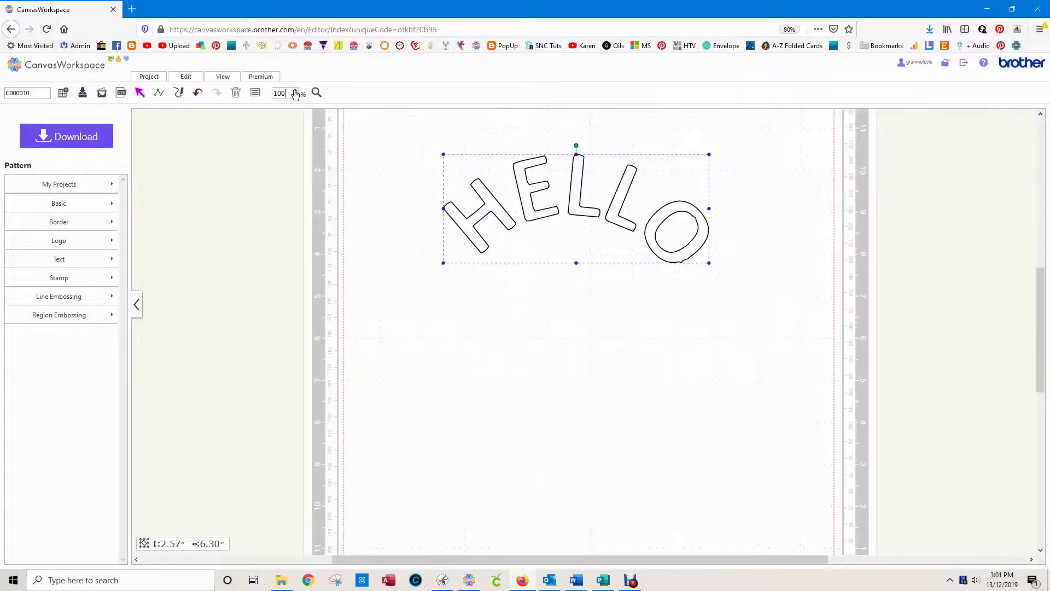
left_click(295, 92)
left_click(296, 91)
left_click_drag(1042, 339, 1042, 304)
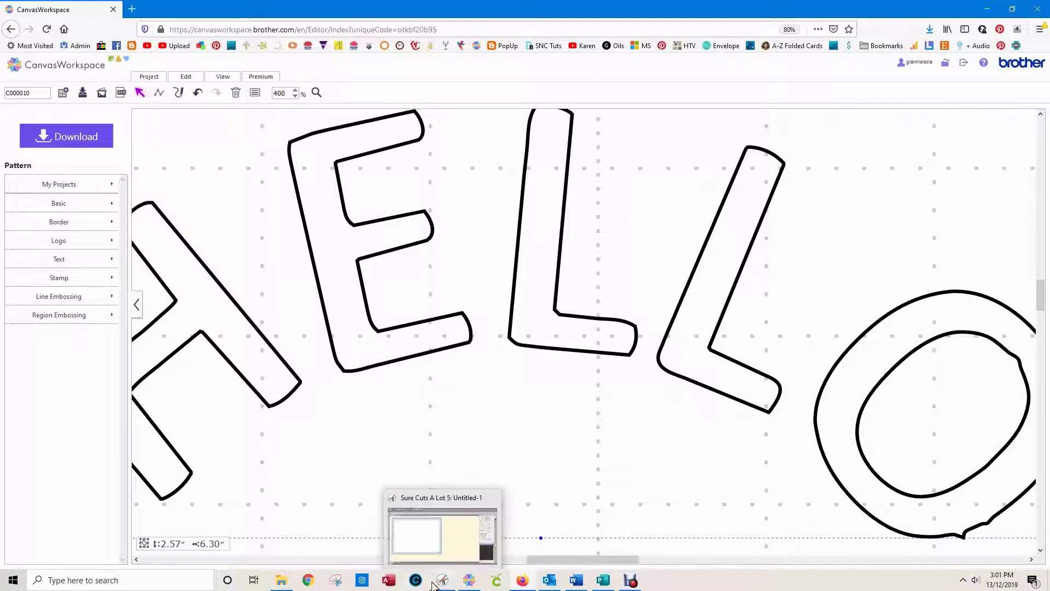
Switch to the desktop Brother CanvasWorkspace and import the HELLO FCM file from the cutting machine
left_click(470, 581)
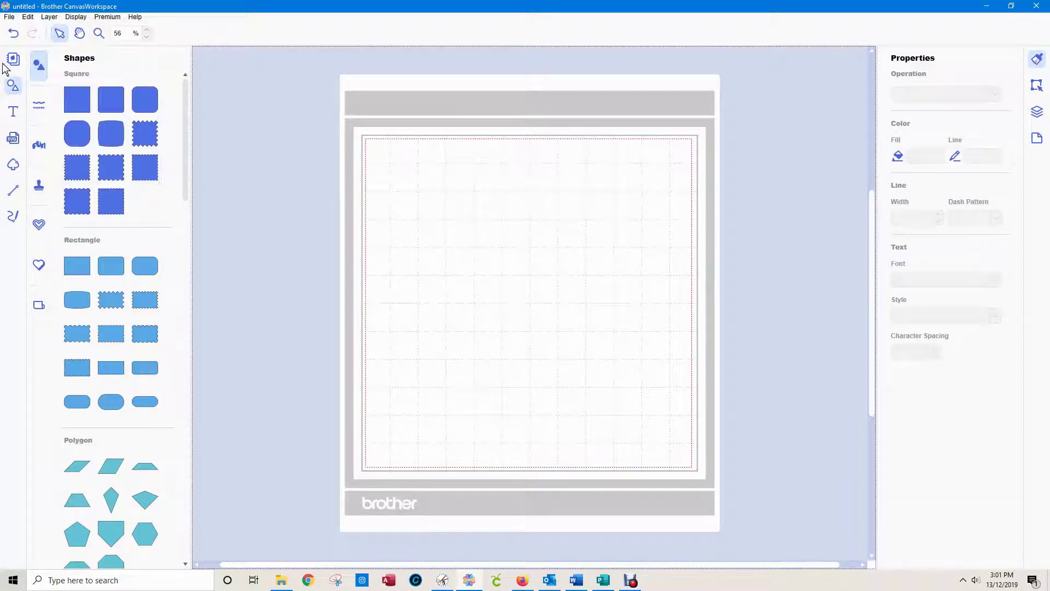
left_click(9, 18)
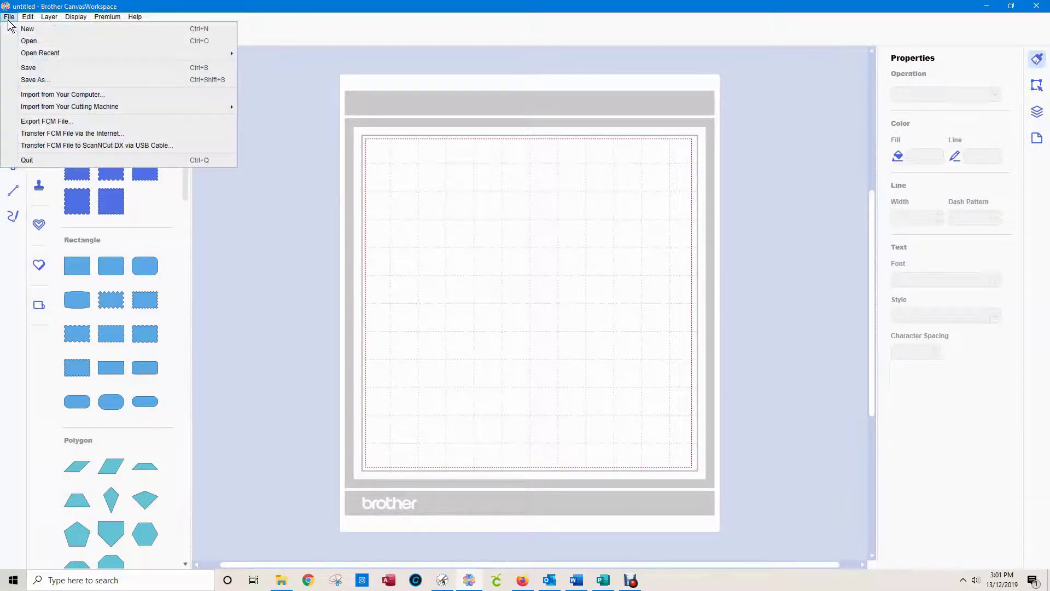
mouse_move(54, 109)
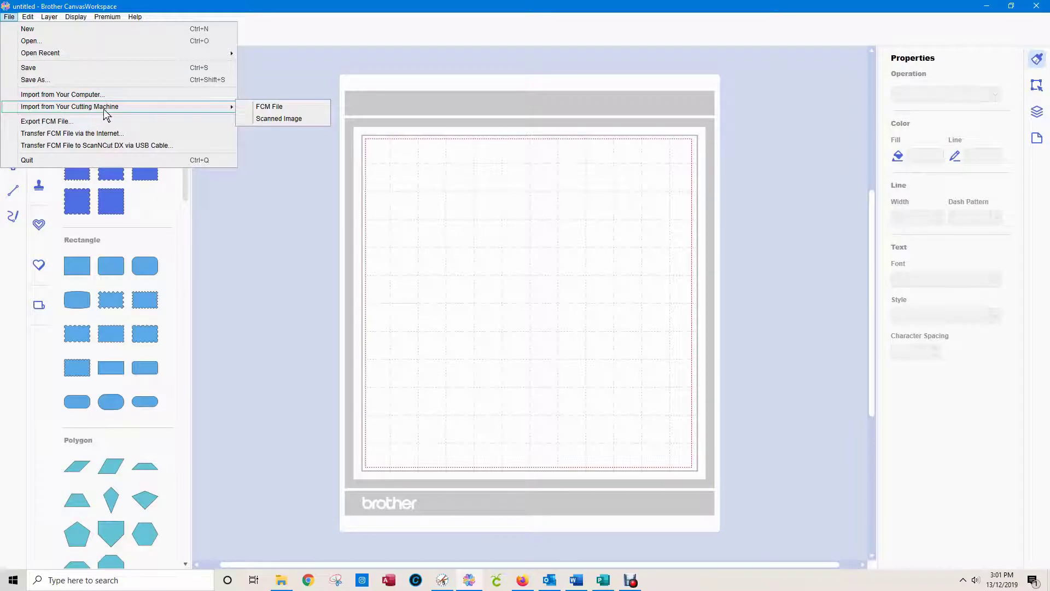
left_click(269, 107)
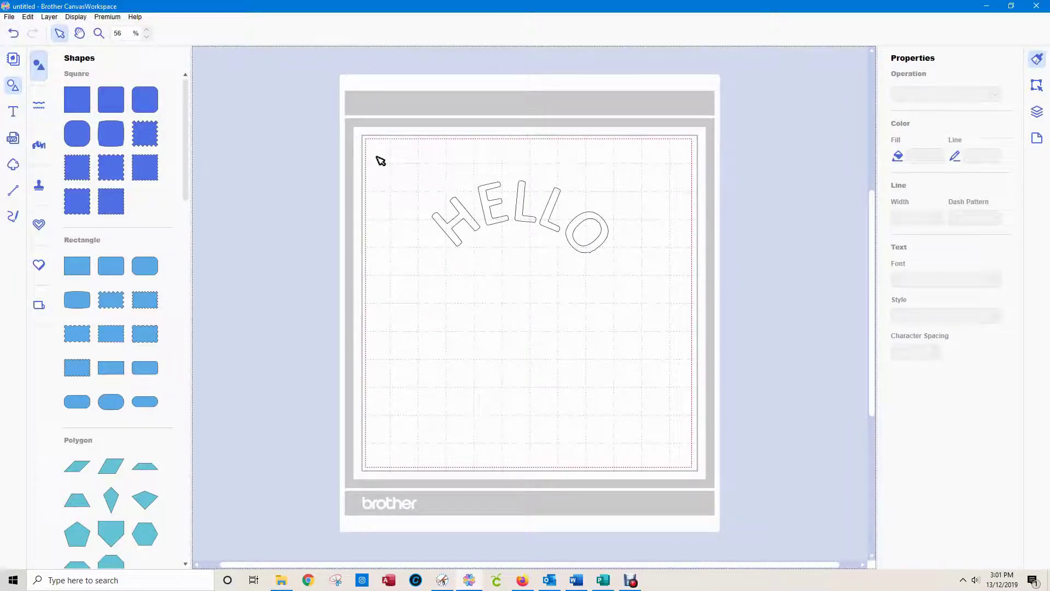
Open the outer outline of the letter O for path editing
scroll(381, 160, "up", 5)
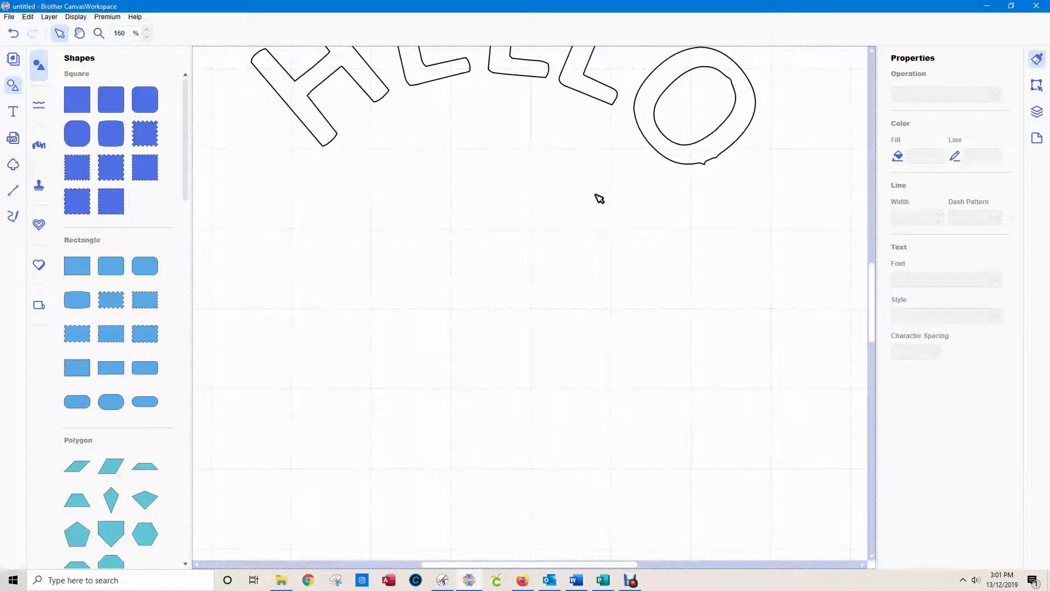
scroll(704, 275, "up", 2)
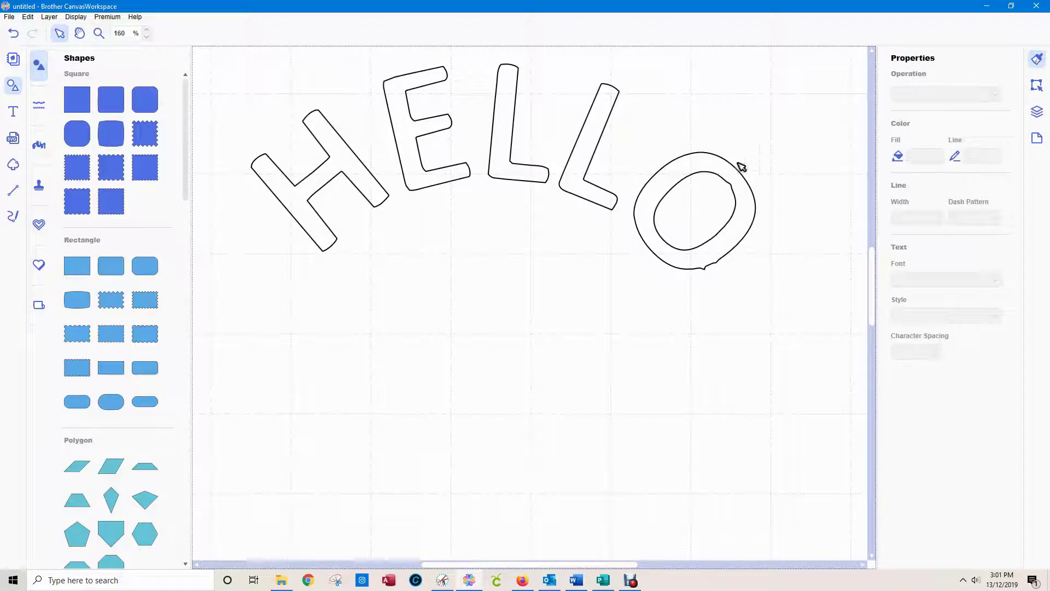
left_click(705, 267)
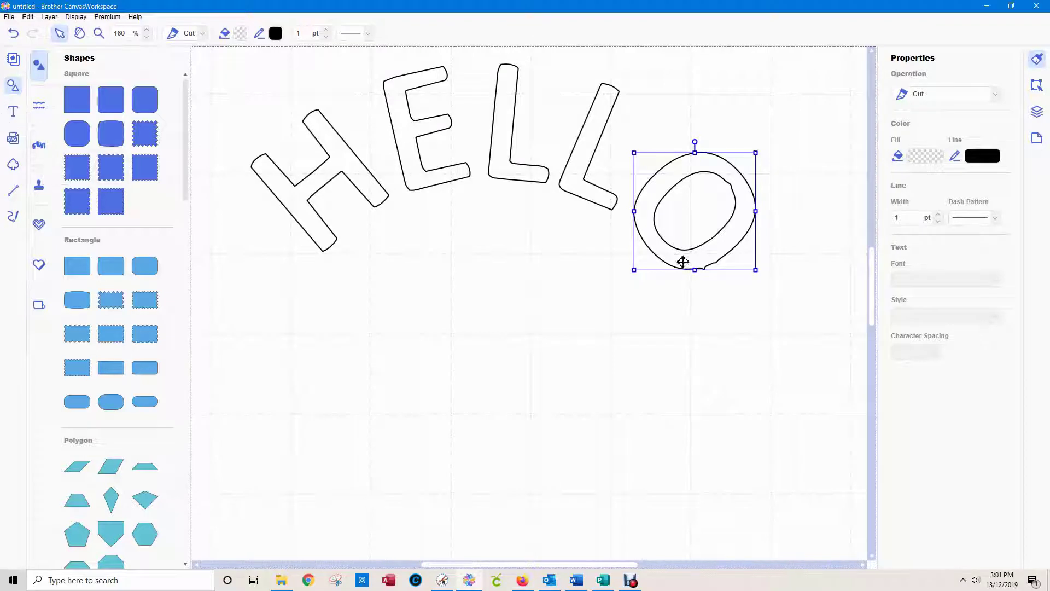
double_click(671, 265)
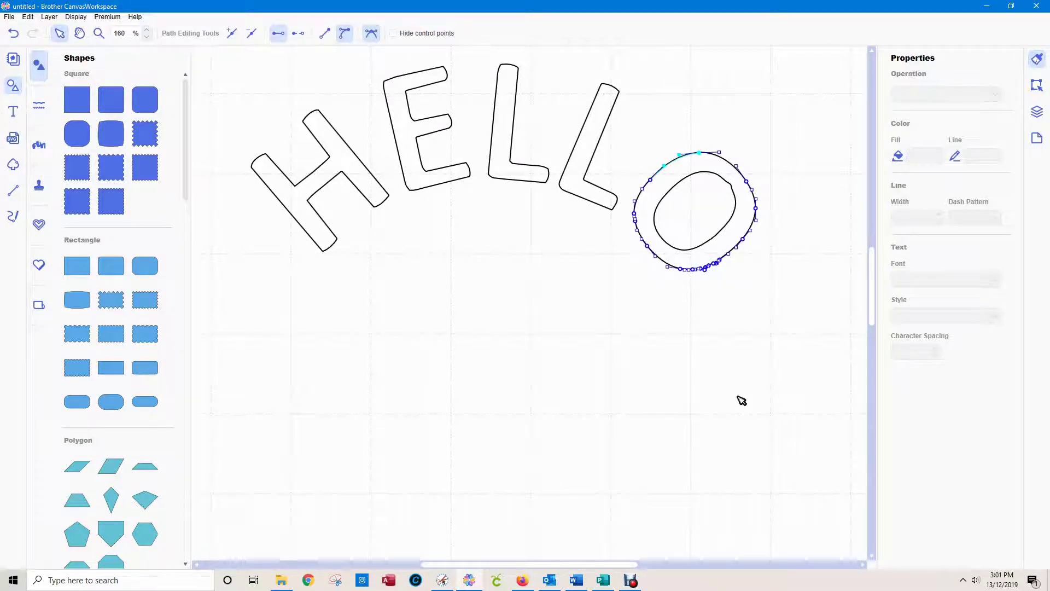
Pull the protruding point at the bottom of the O's outer outline inward to flatten the spike
scroll(742, 401, "up", 5)
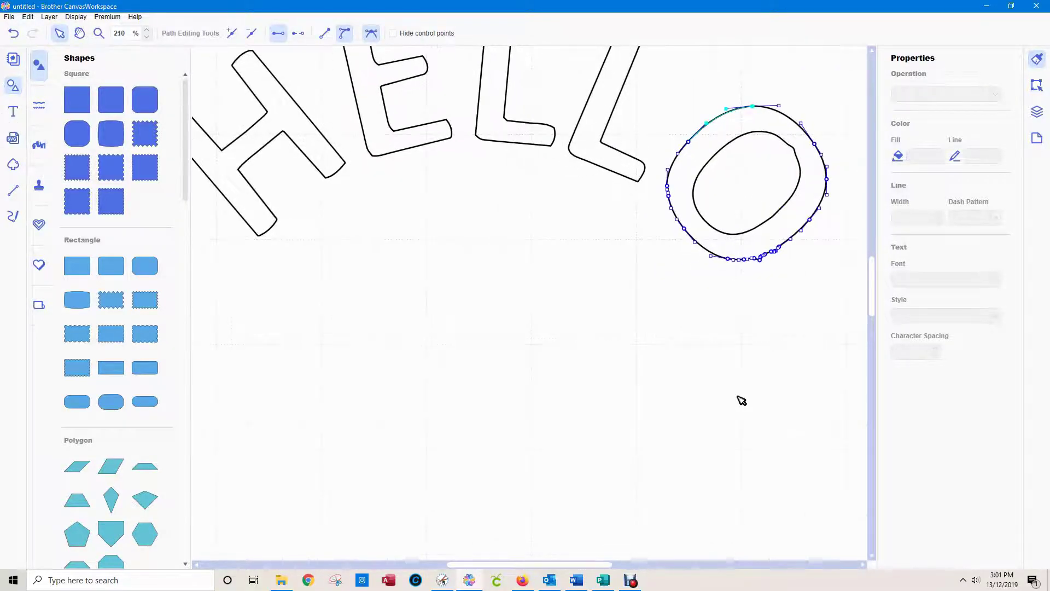
scroll(742, 402, "up", 1)
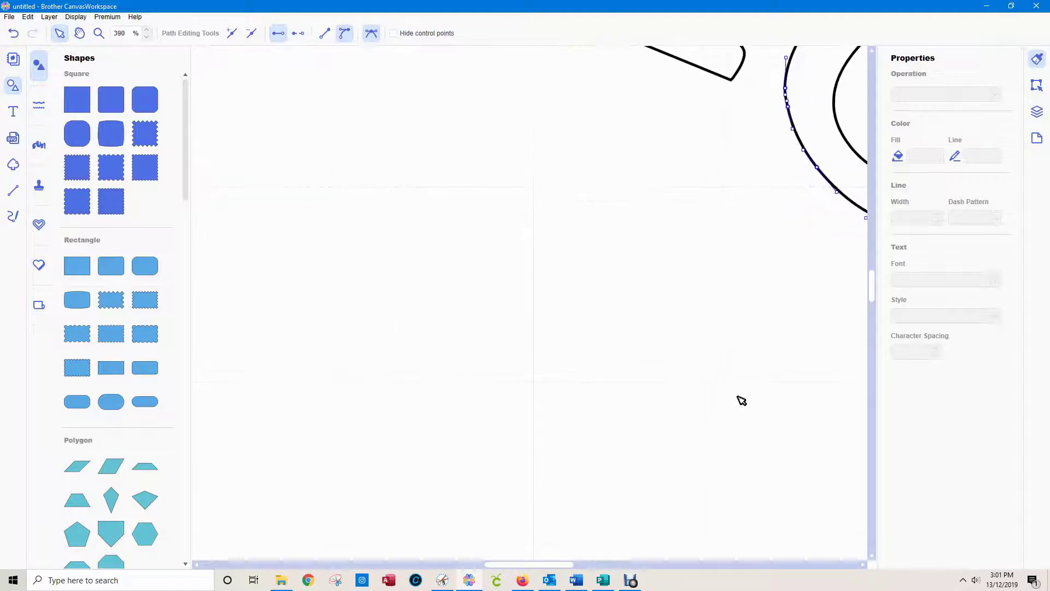
left_click(529, 572)
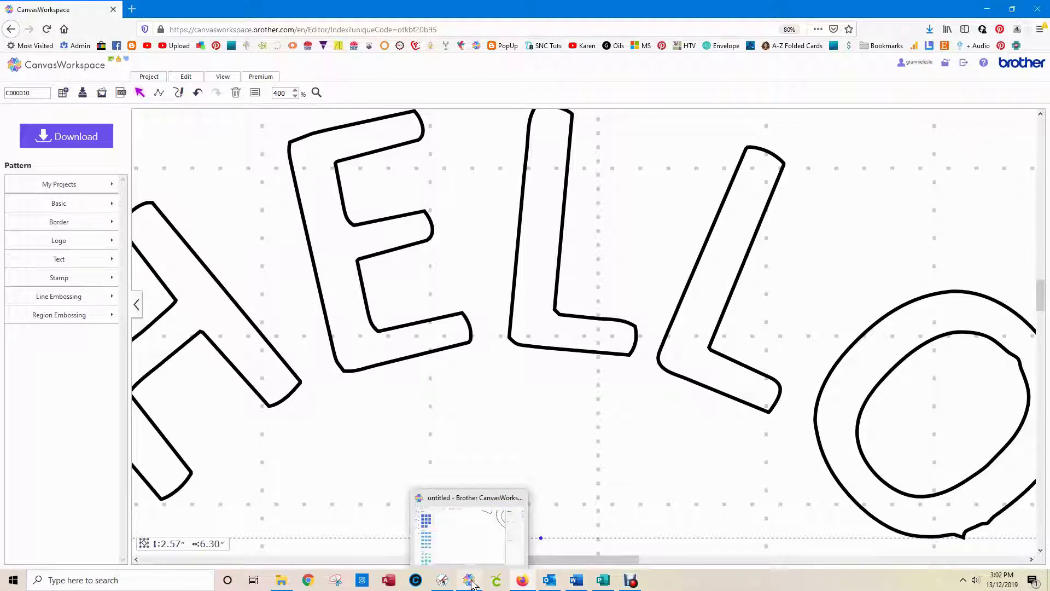
left_click(505, 566)
left_click_drag(509, 566, 576, 566)
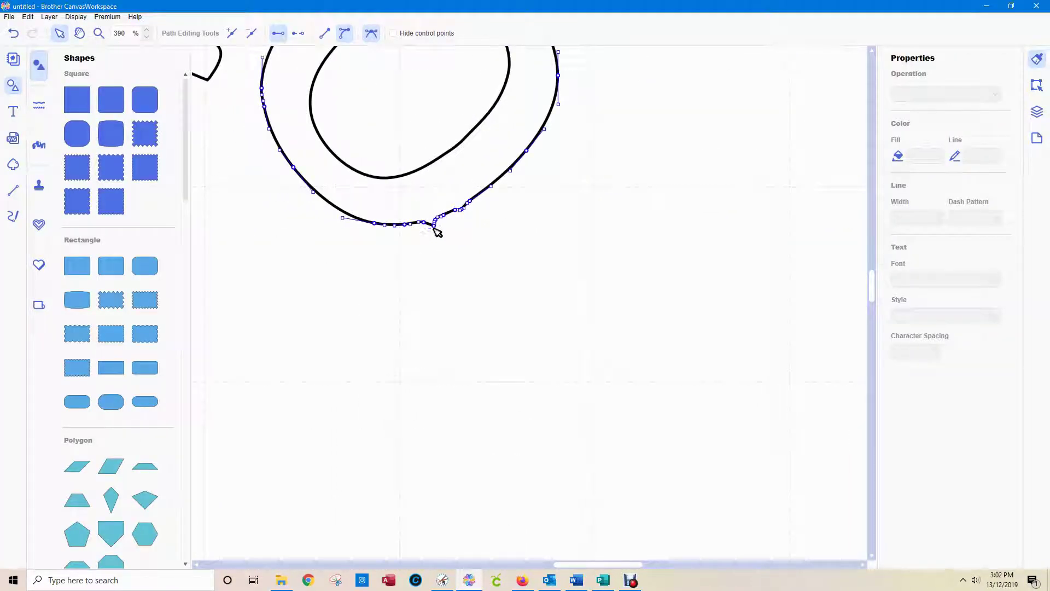
left_click_drag(435, 225, 433, 221)
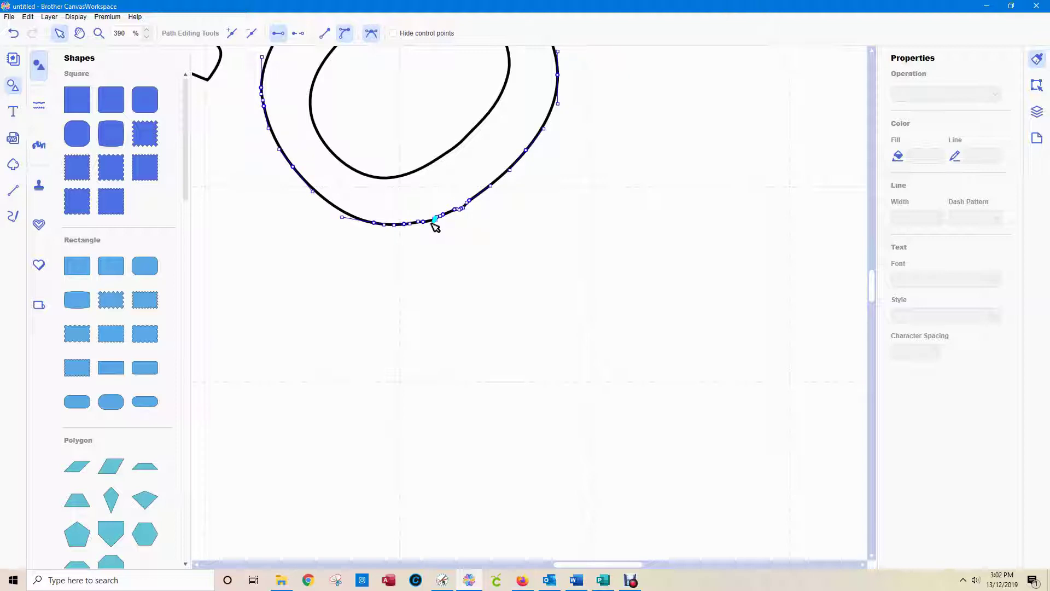
left_click(464, 207)
left_click(459, 209)
left_click(537, 277)
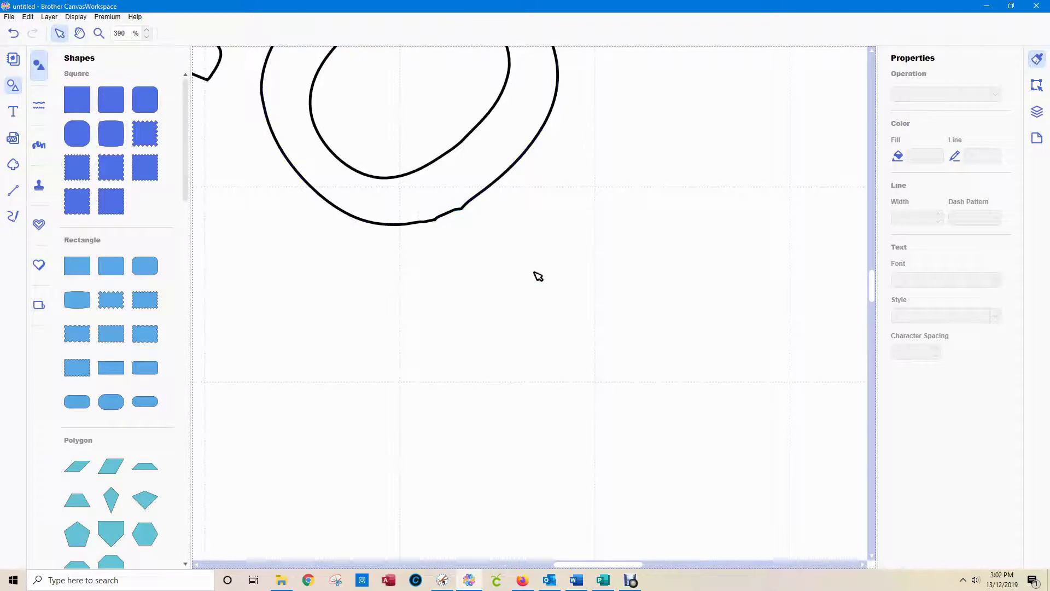
Reopen the O's outer outline for path editing and adjust the points around the kink on its lower-right curve
double_click(443, 214)
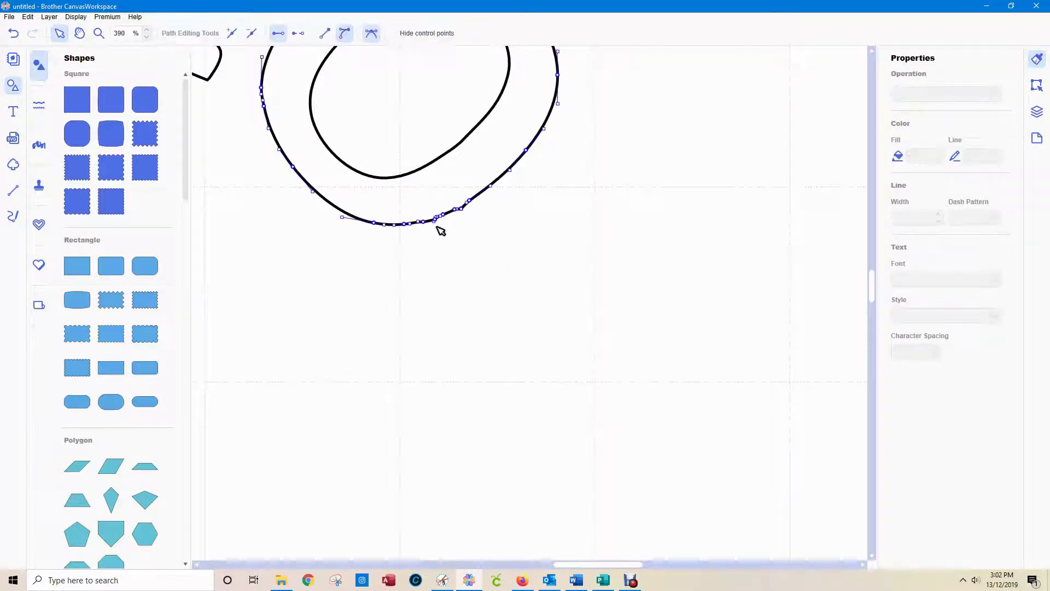
left_click(436, 219)
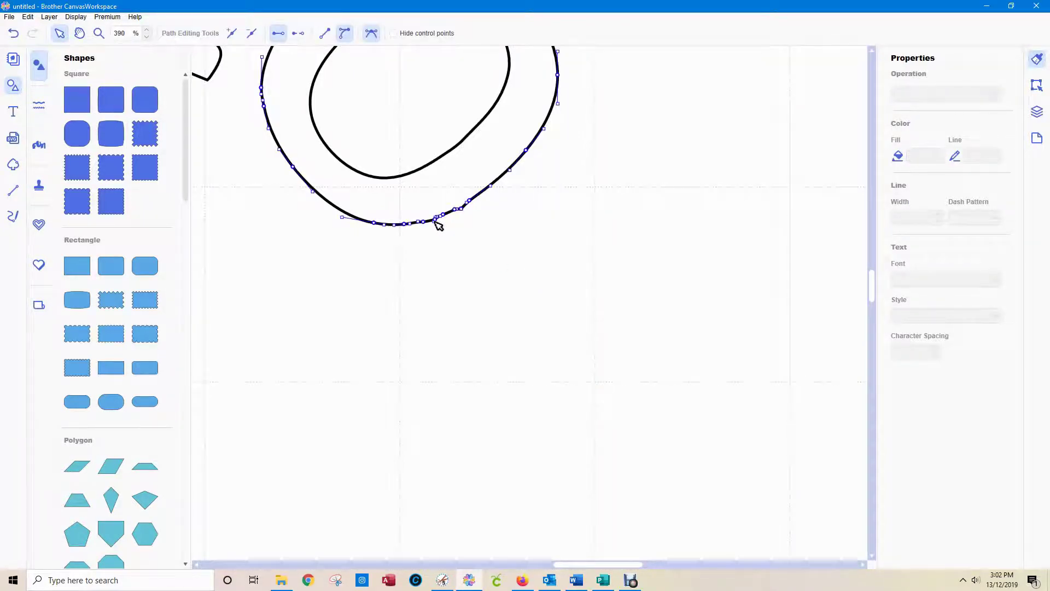
left_click(462, 215)
left_click(457, 210)
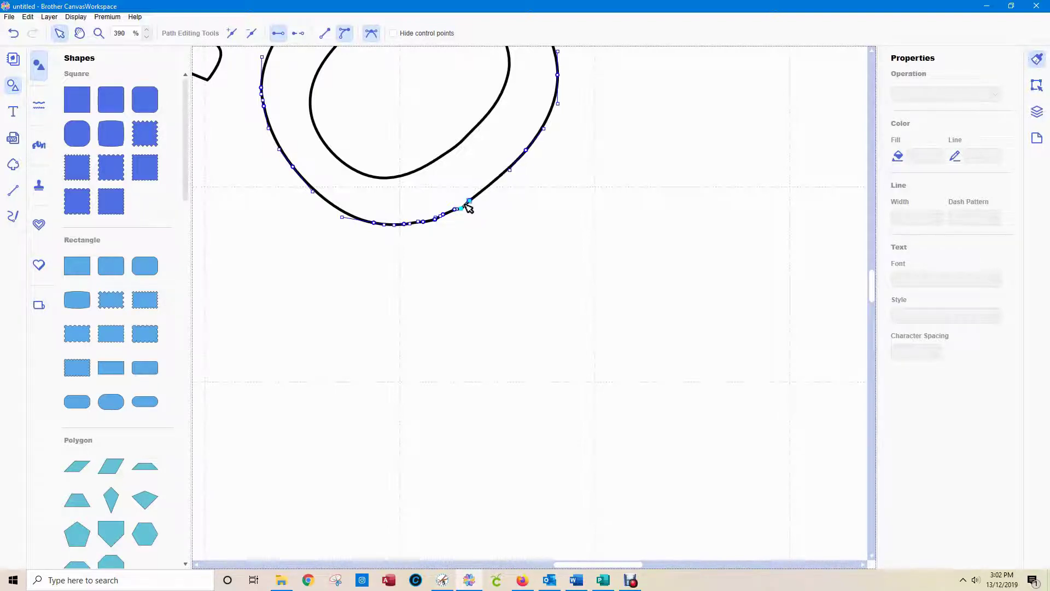
left_click(503, 231)
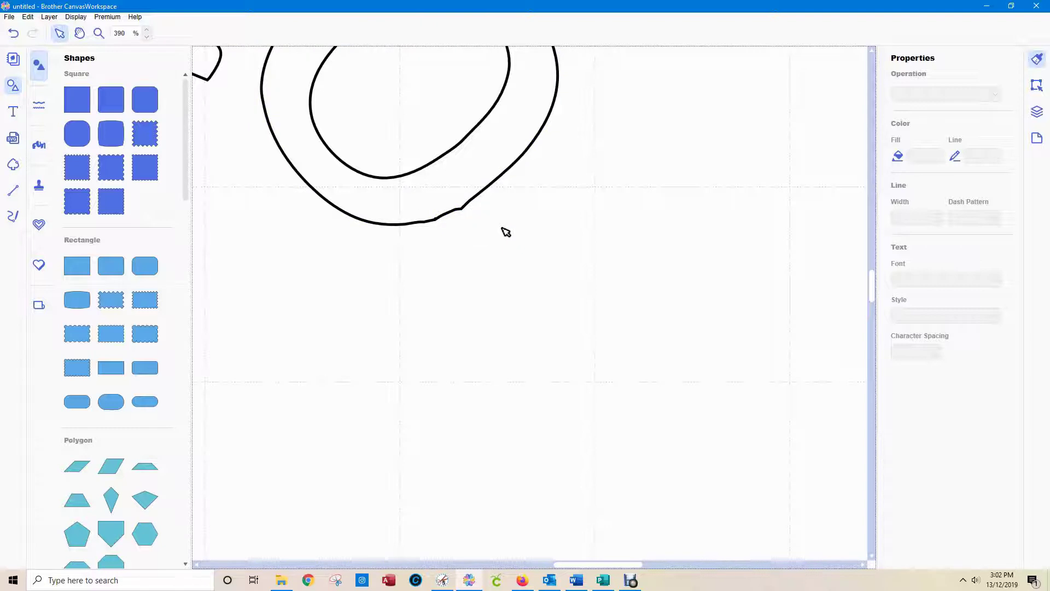
Reposition the remaining uneven points along the O's lower-right outer edge to soften the kink further
left_click(457, 210)
double_click(457, 208)
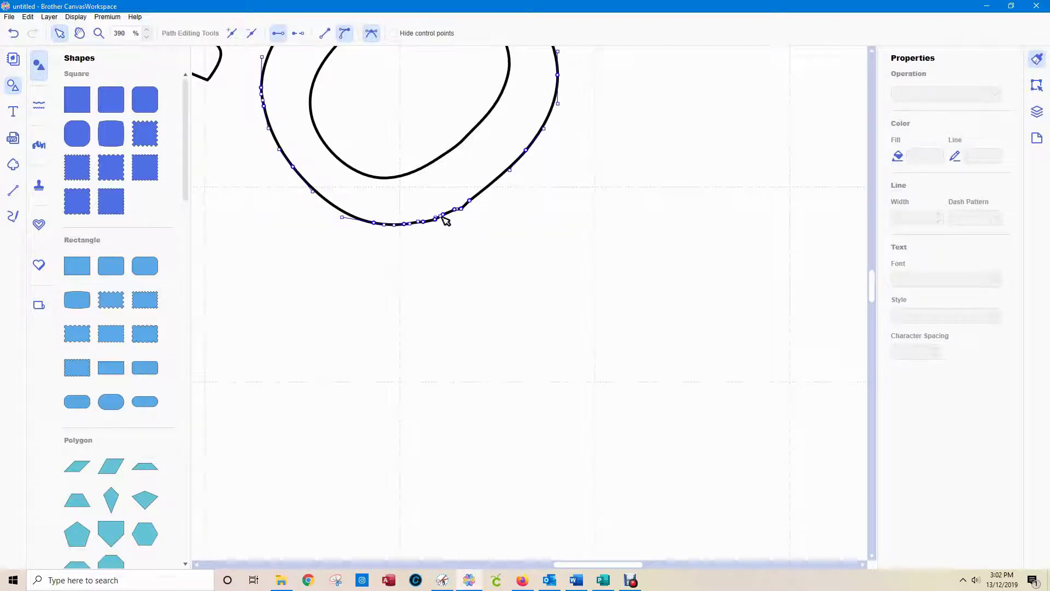
left_click(444, 216)
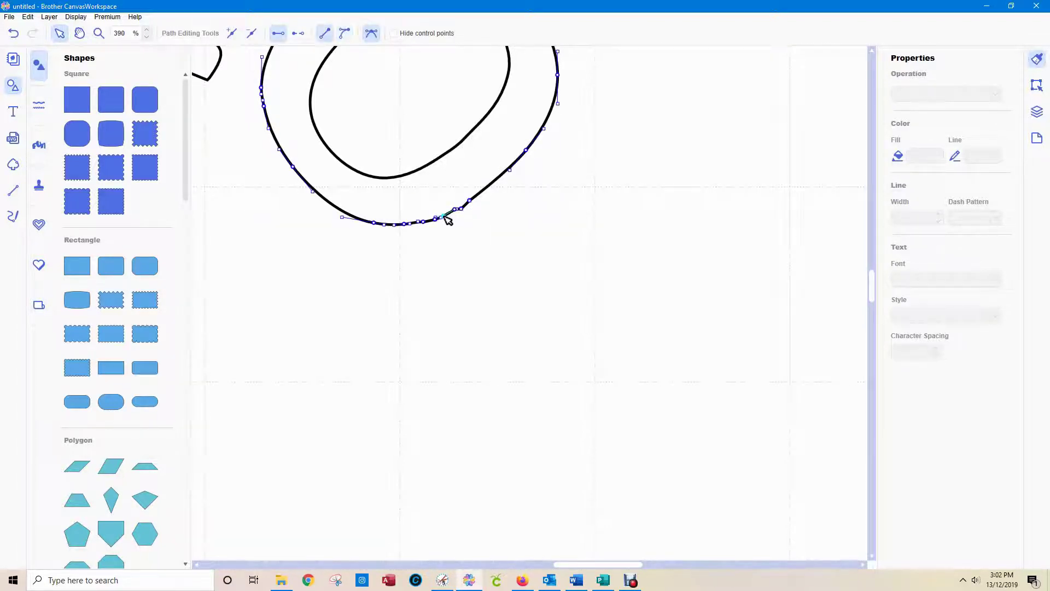
left_click(456, 210)
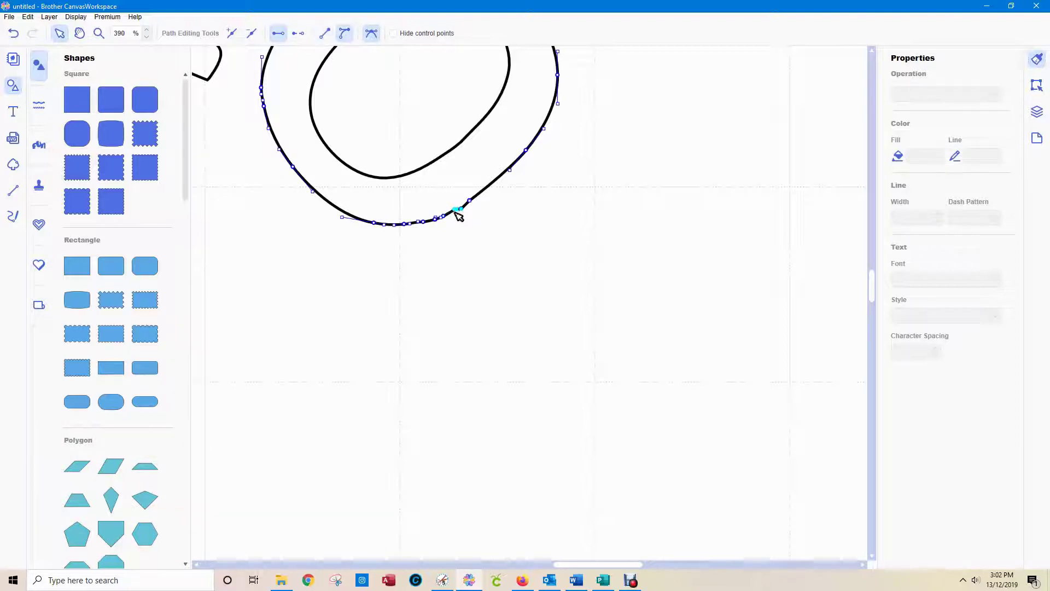
left_click(496, 227)
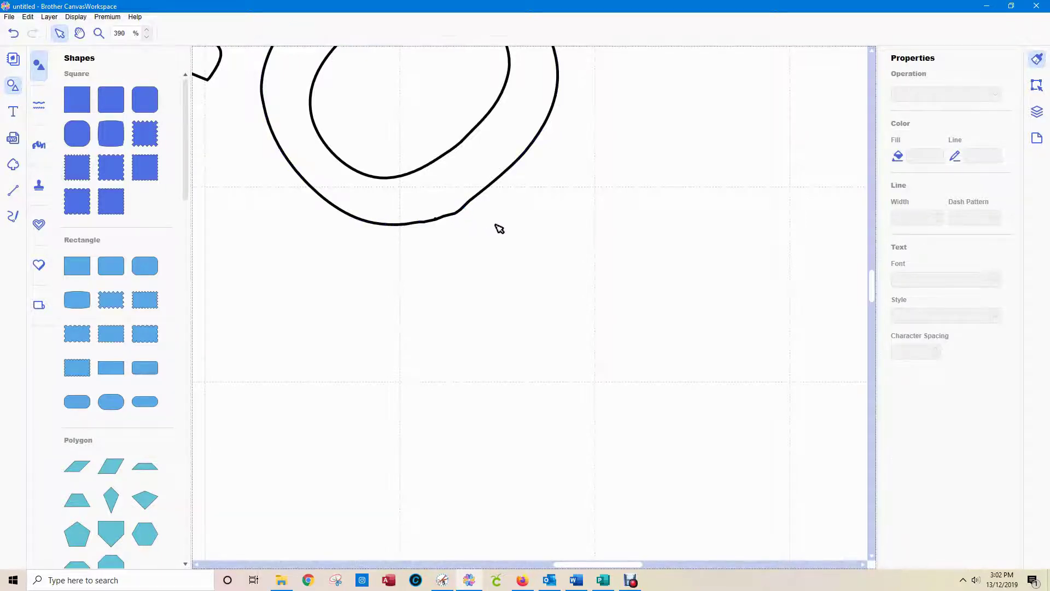
Edit the path of the O's inner outline to smooth the bump on its upper-right curve
scroll(500, 229, "up", 5)
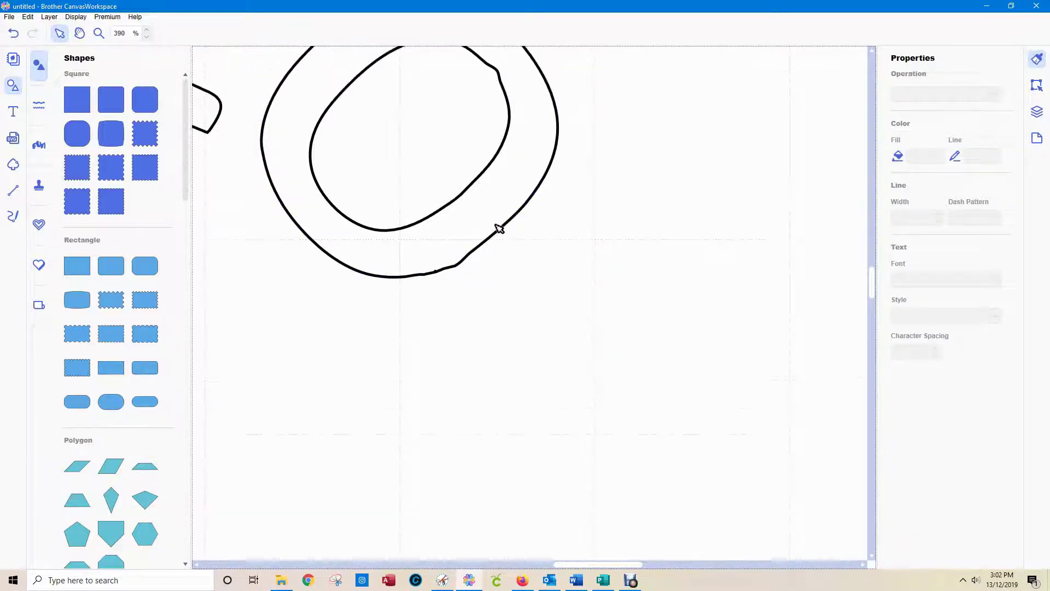
left_click(494, 149)
double_click(496, 150)
left_click(498, 149)
left_click(631, 202)
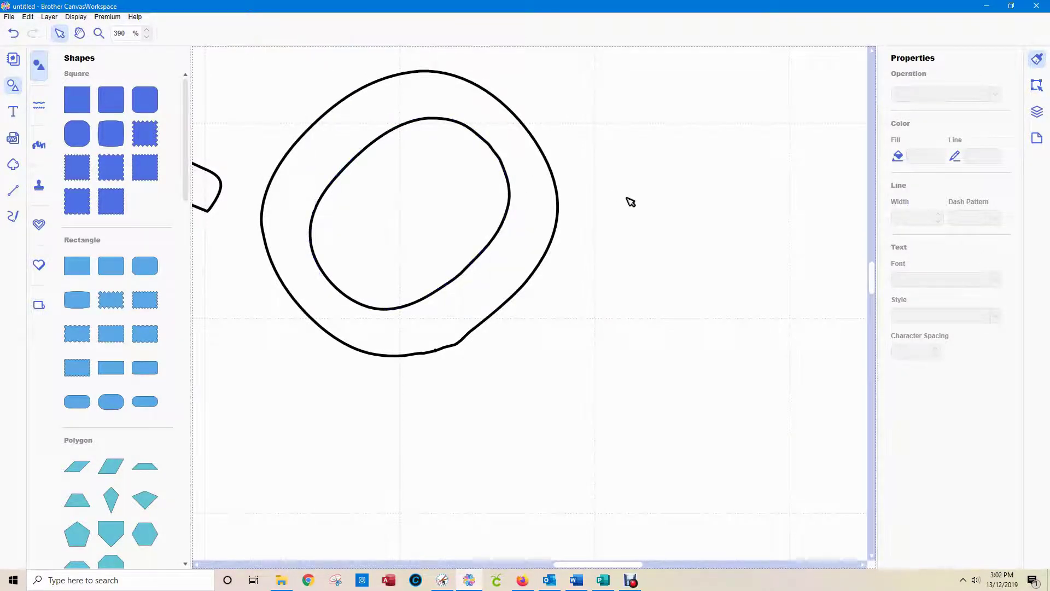
Inspect the outlines of the other HELLO letters up close for rough spots, and return to the whole word
mouse_move(606, 569)
left_click_drag(615, 564, 481, 554)
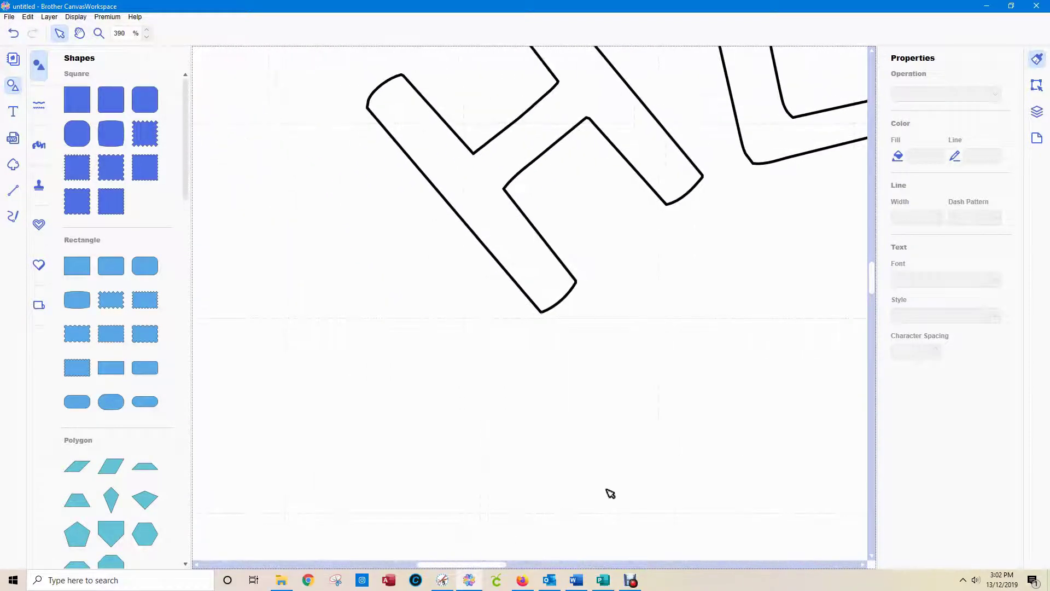
left_click_drag(875, 293, 876, 269)
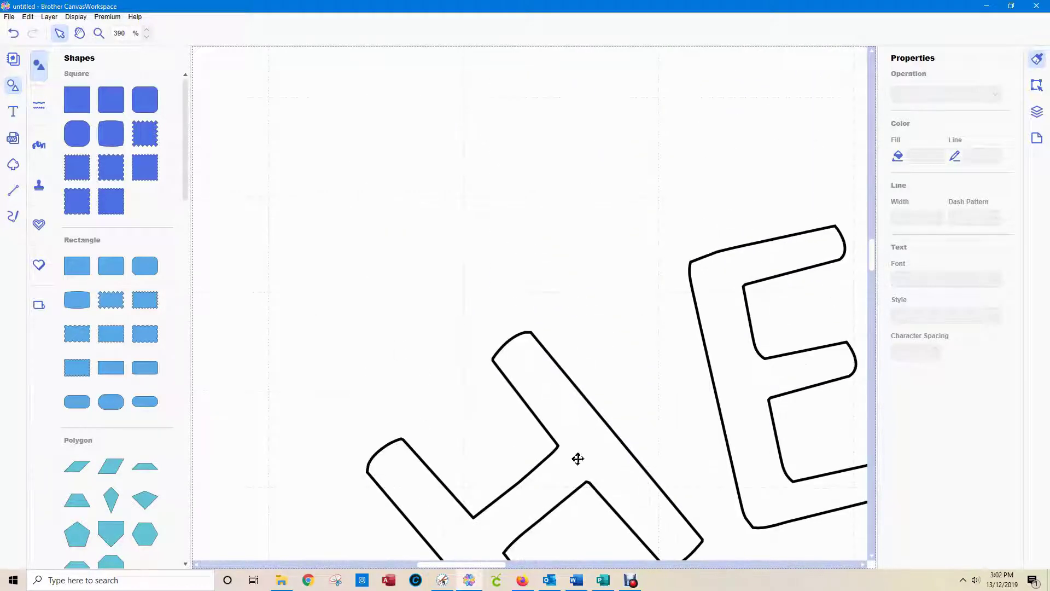
left_click_drag(493, 564, 607, 568)
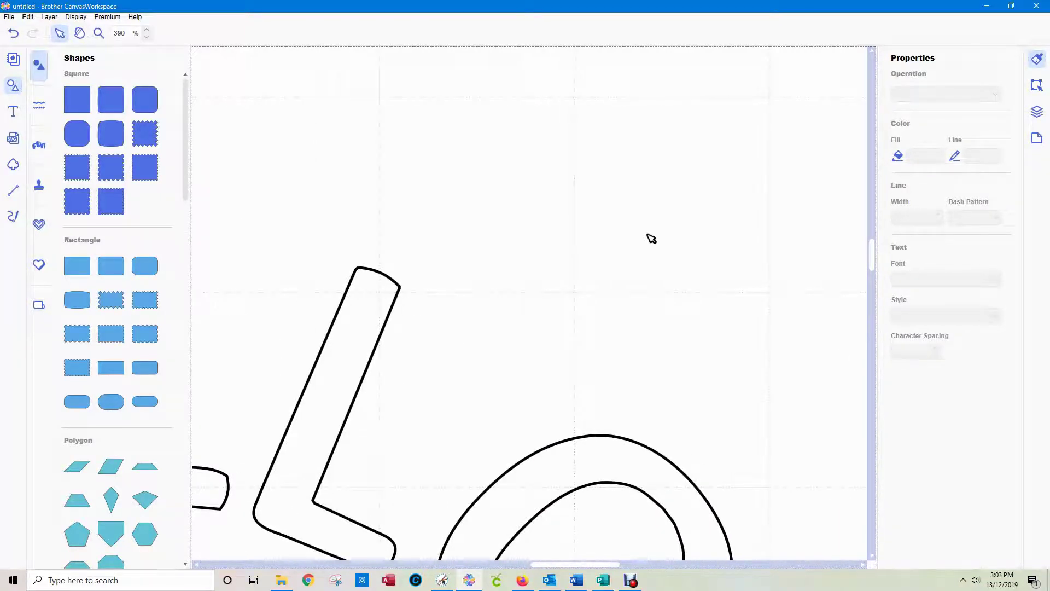
scroll(651, 238, "down", 5)
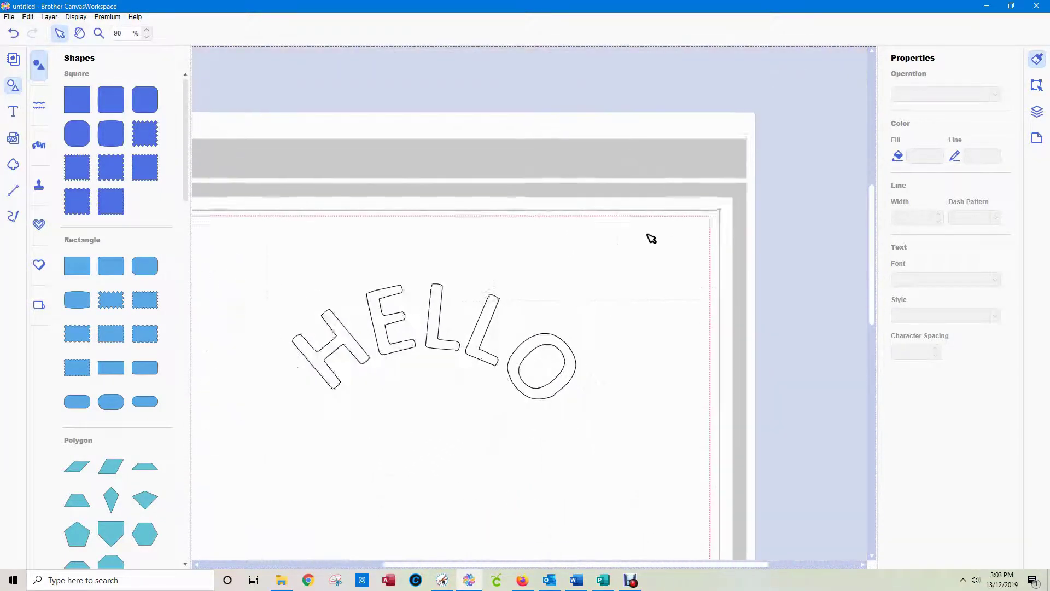
Select all the HELLO letter outlines on the mat and group them into one object
scroll(651, 238, "down", 1)
left_click(586, 357)
left_click_drag(407, 267, 641, 377)
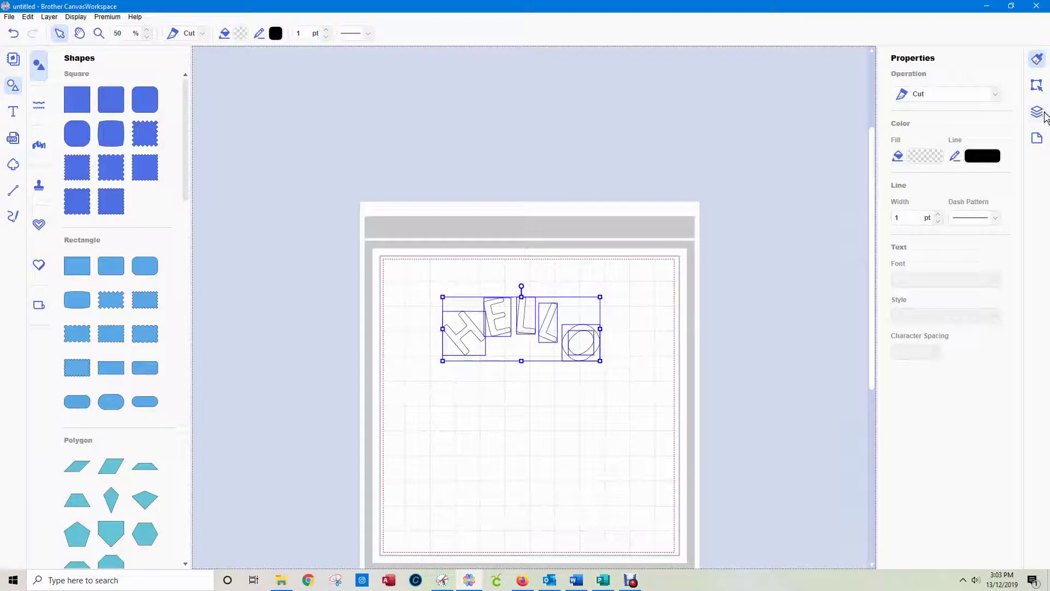
left_click(1037, 111)
left_click(894, 562)
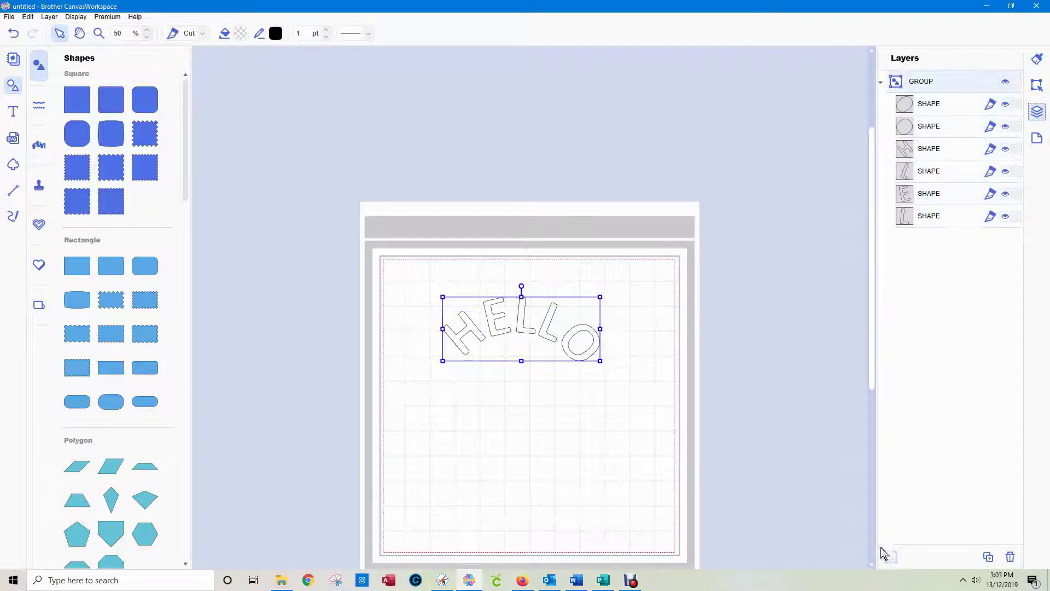
Rotate the grouped HELLO slightly counterclockwise to level the word
left_click(777, 440)
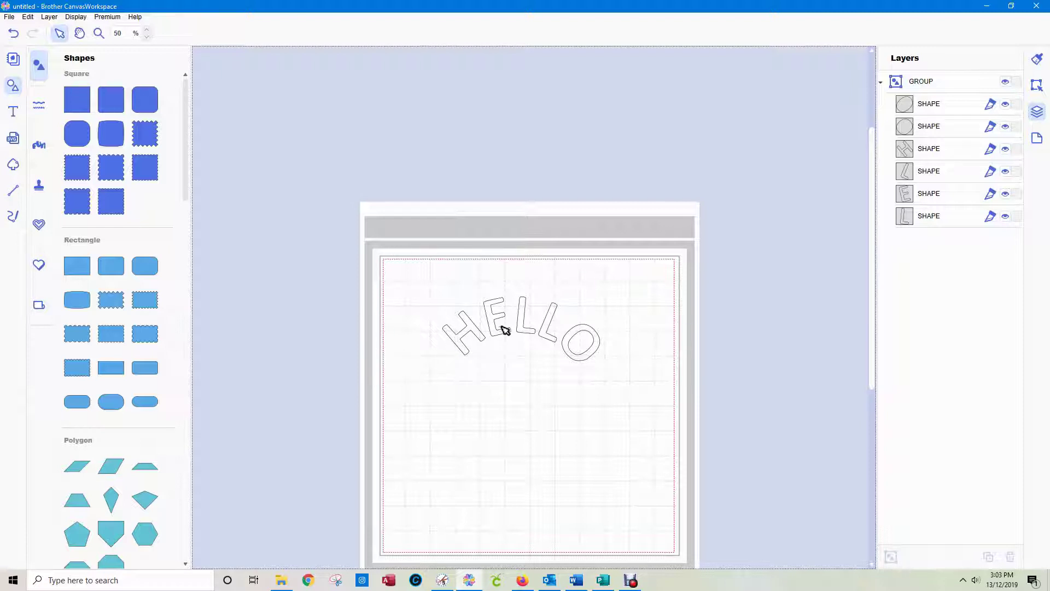
left_click(519, 327)
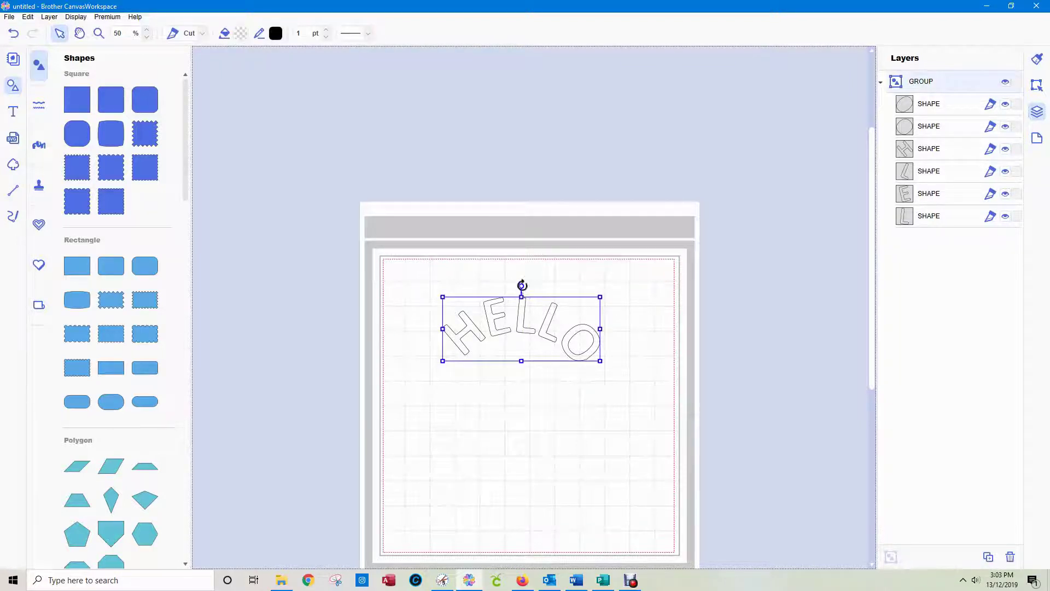
left_click_drag(522, 285, 518, 286)
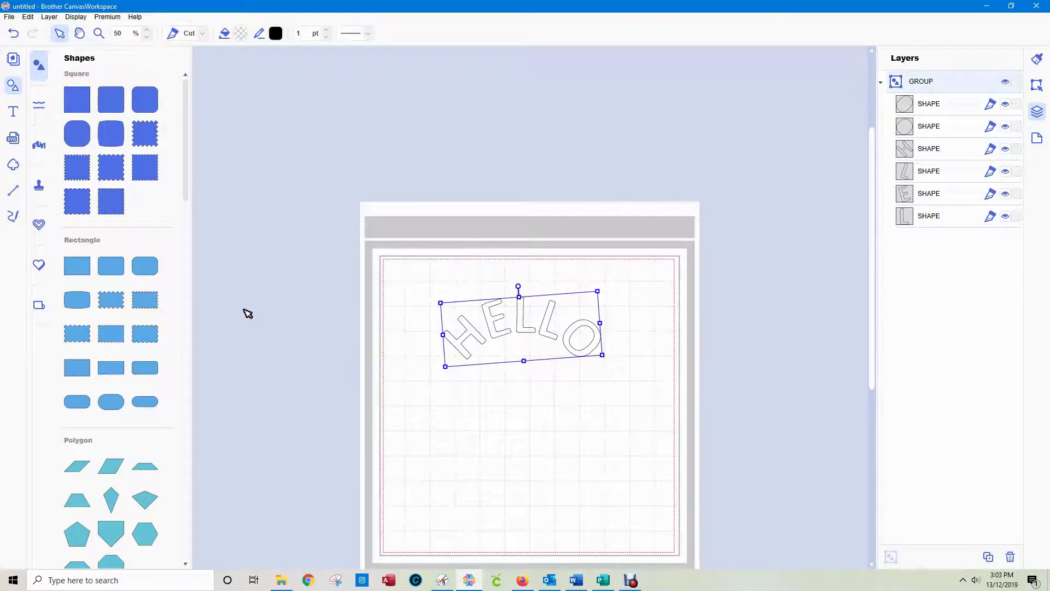
Draw a straight horizontal guide line just below HELLO with the Path tool, extending past both ends of the word
left_click(14, 191)
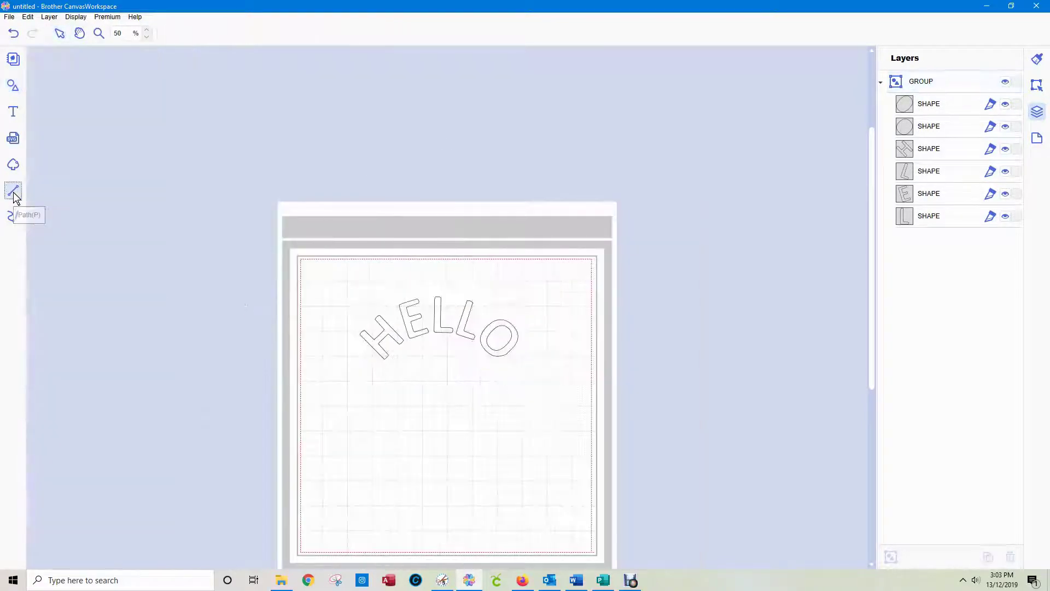
left_click(343, 360)
left_click(542, 360)
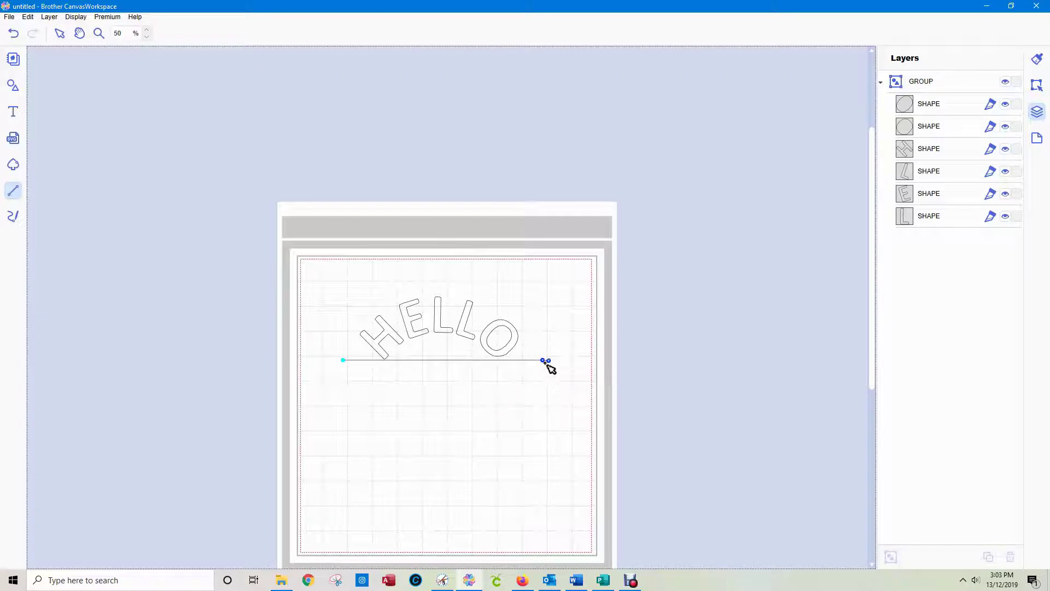
left_click(544, 360)
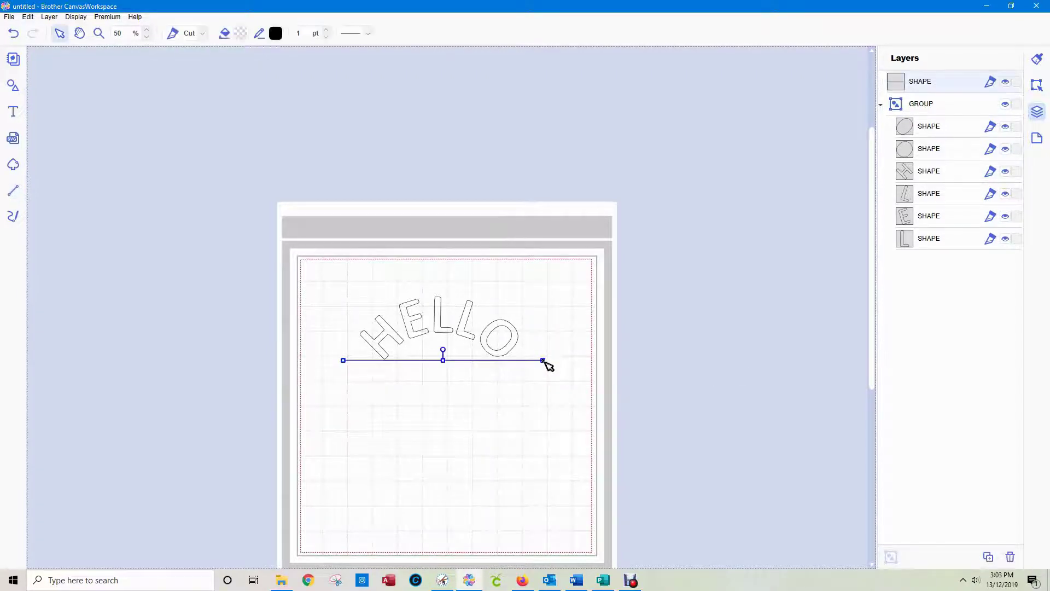
Fine-tune the rotation of the HELLO group so the H and O sit level against the guide line
left_click(417, 317)
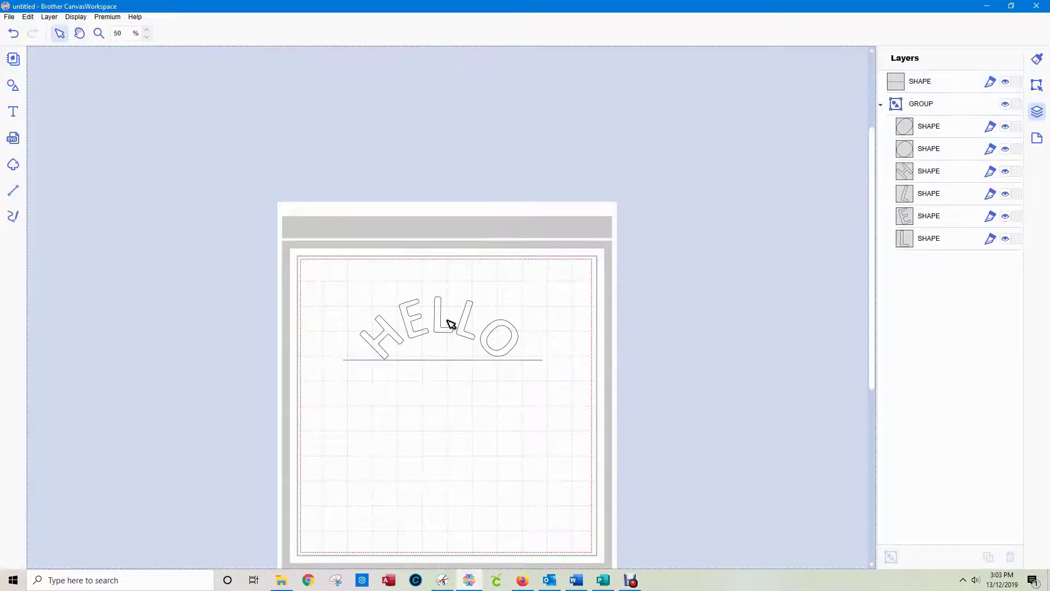
left_click(440, 328)
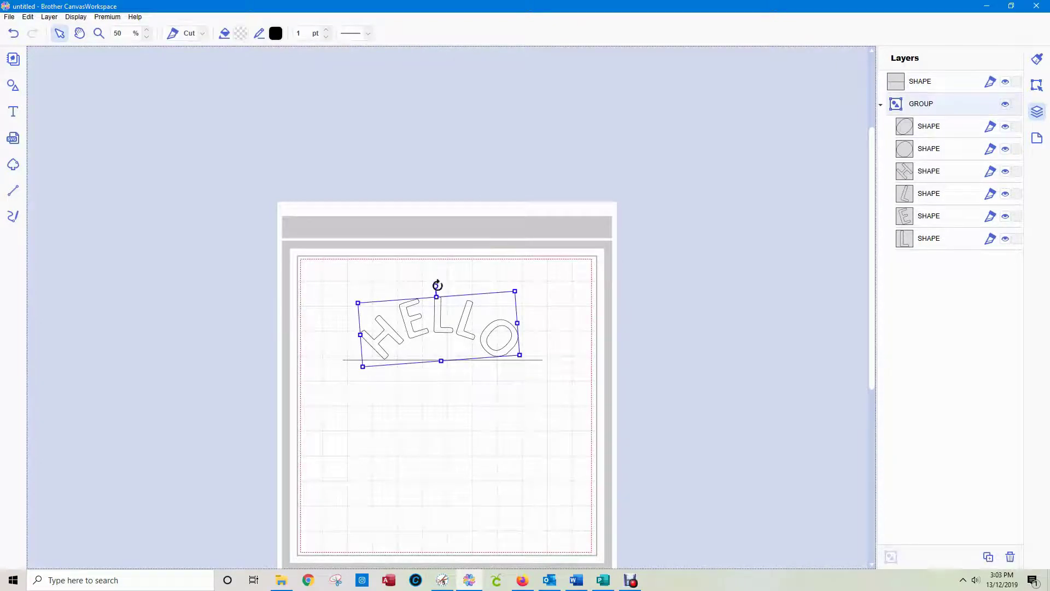
left_click_drag(438, 285, 436, 286)
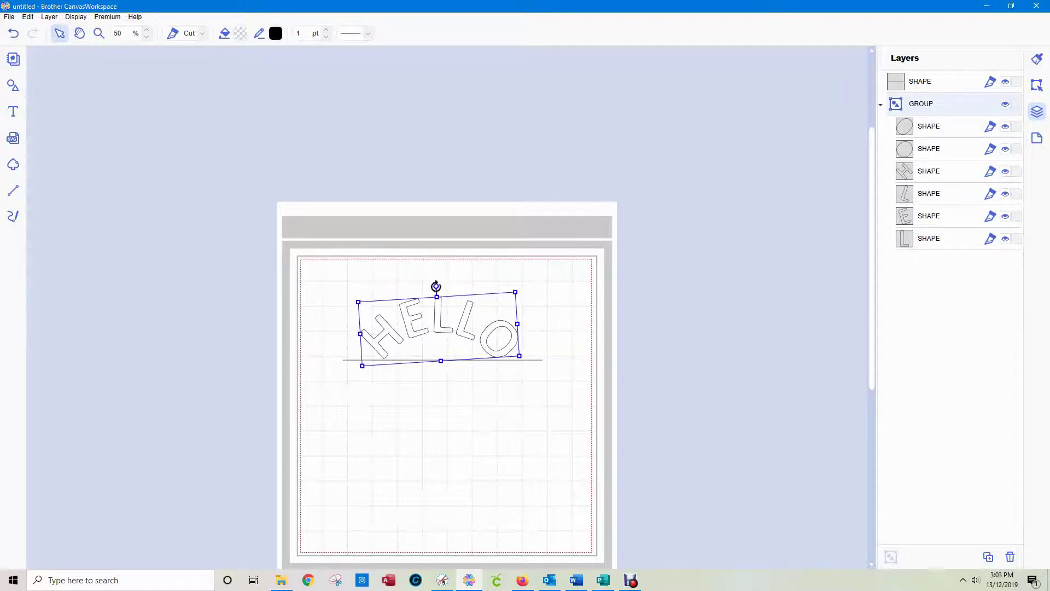
left_click(609, 354)
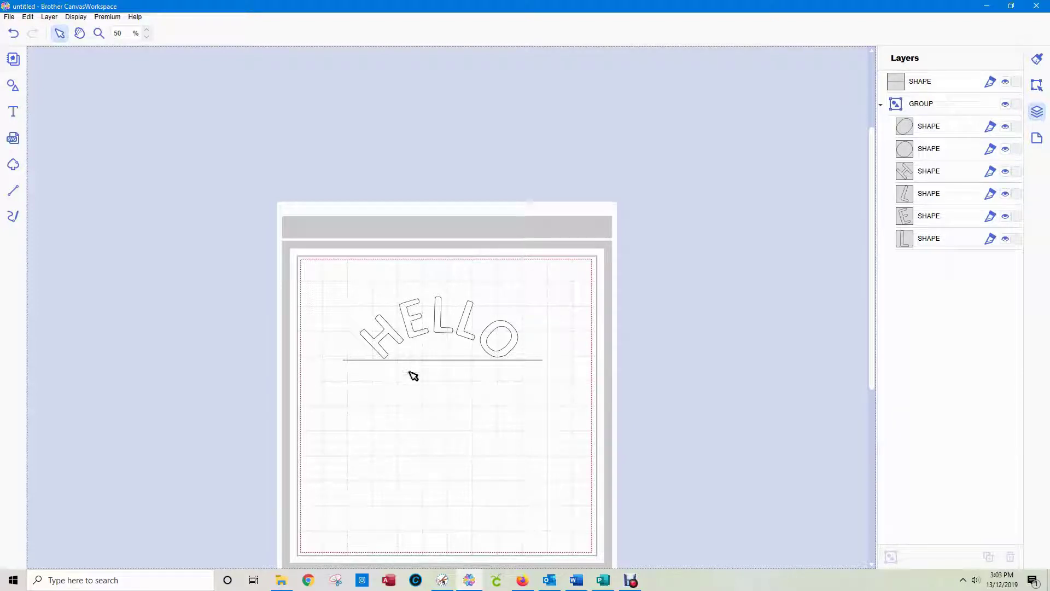
Select the horizontal guide line below HELLO and delete it
left_click_drag(333, 356, 419, 376)
left_click(465, 377)
left_click(921, 82)
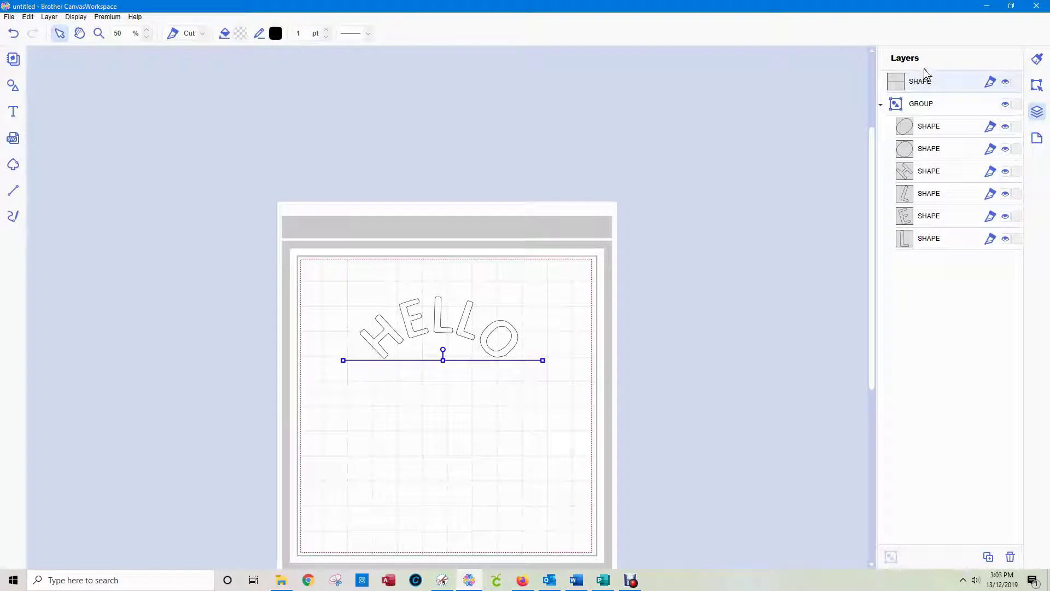
key("Delete")
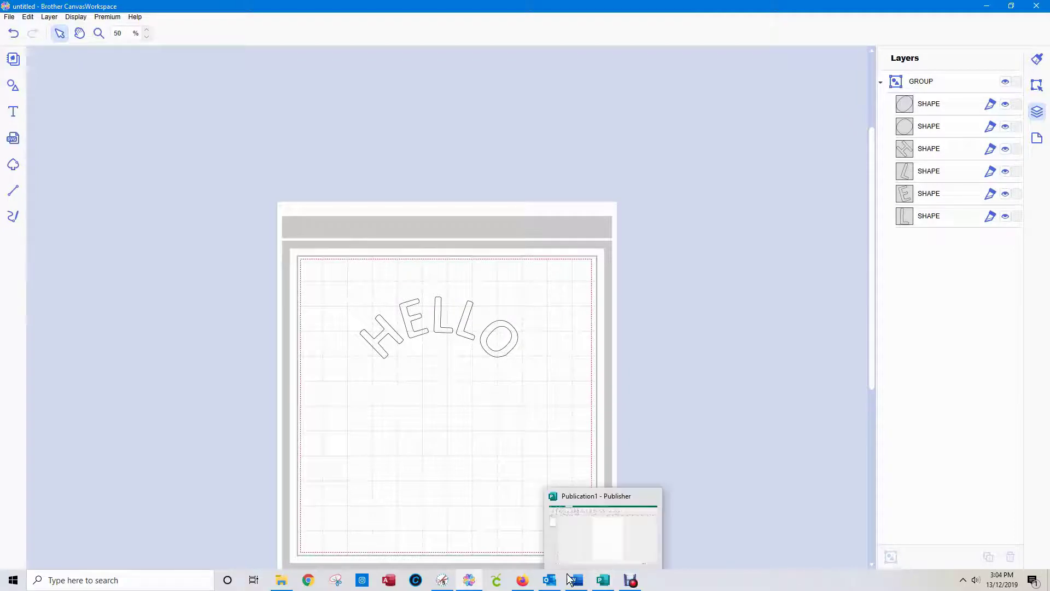
Switch to the HELLO project in the web version of CanvasWorkspace in Firefox and view it at 69% zoom
left_click(523, 581)
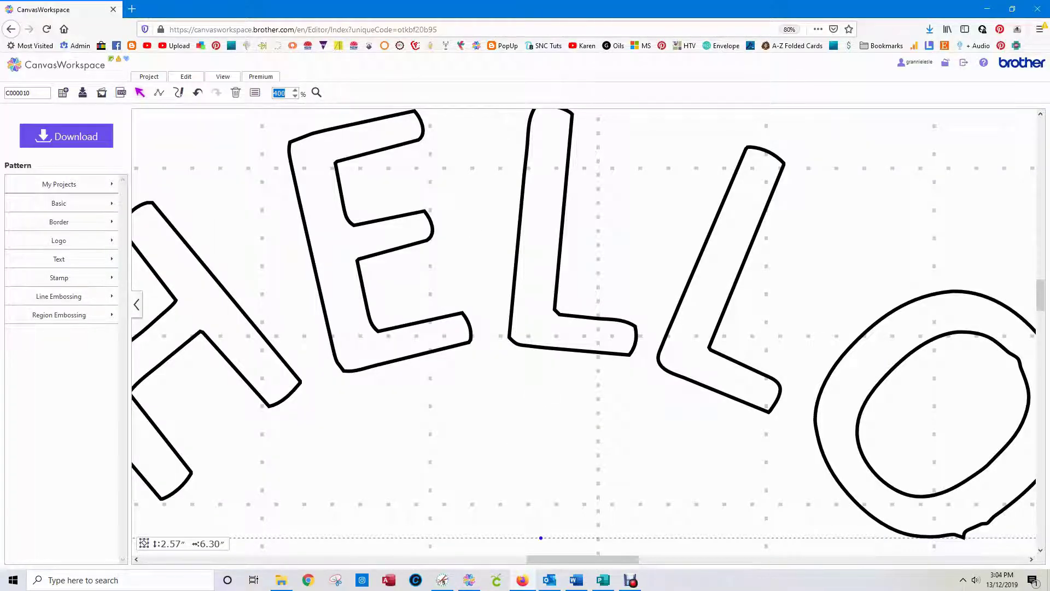
type("69")
key("Return")
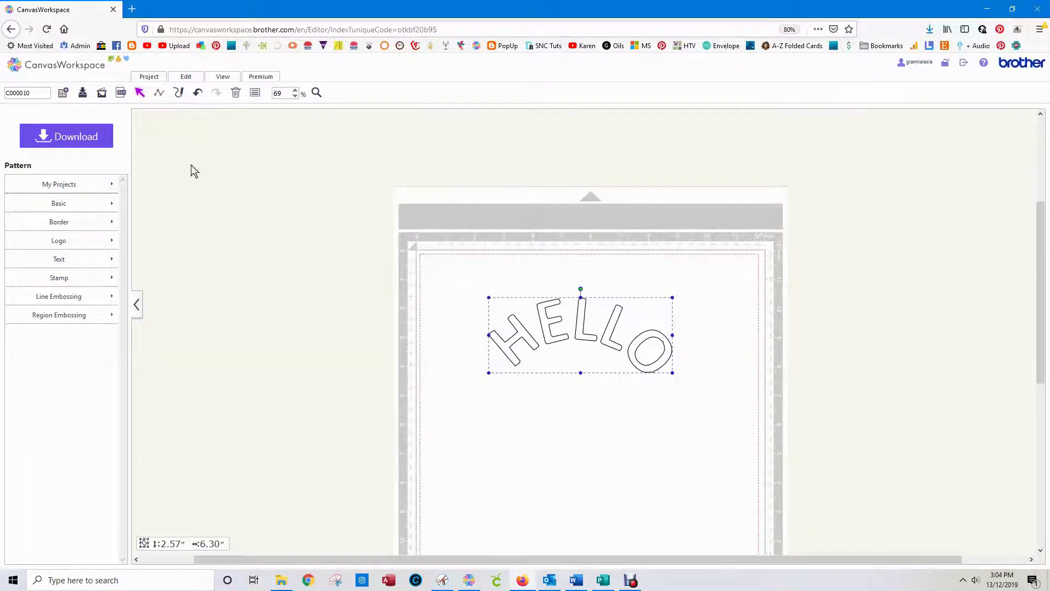
Leave the web editor by logging out, and log back in with the saved credentials to open My Projects
left_click(149, 77)
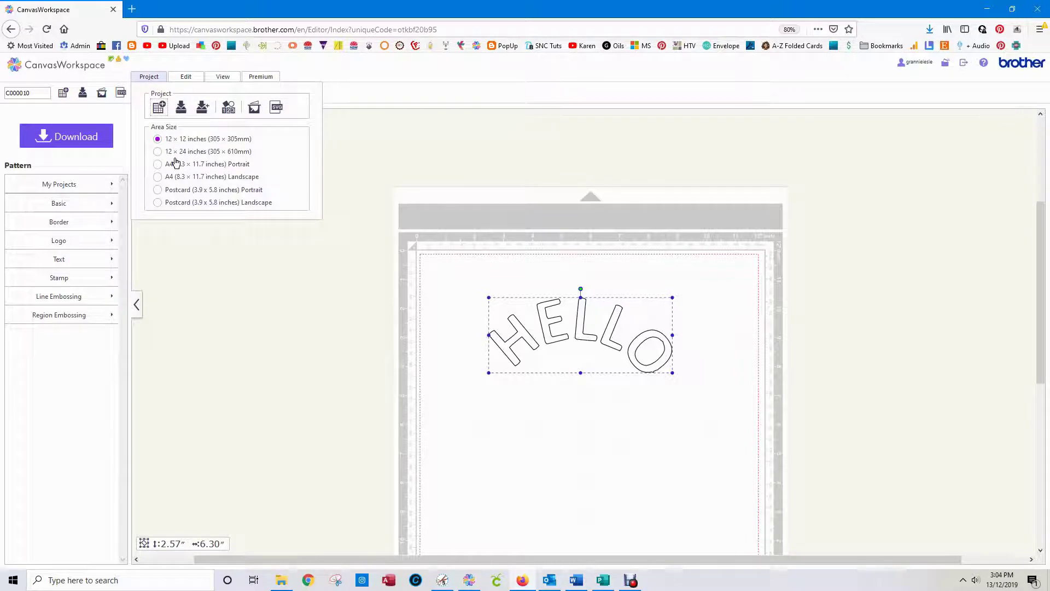
left_click(964, 65)
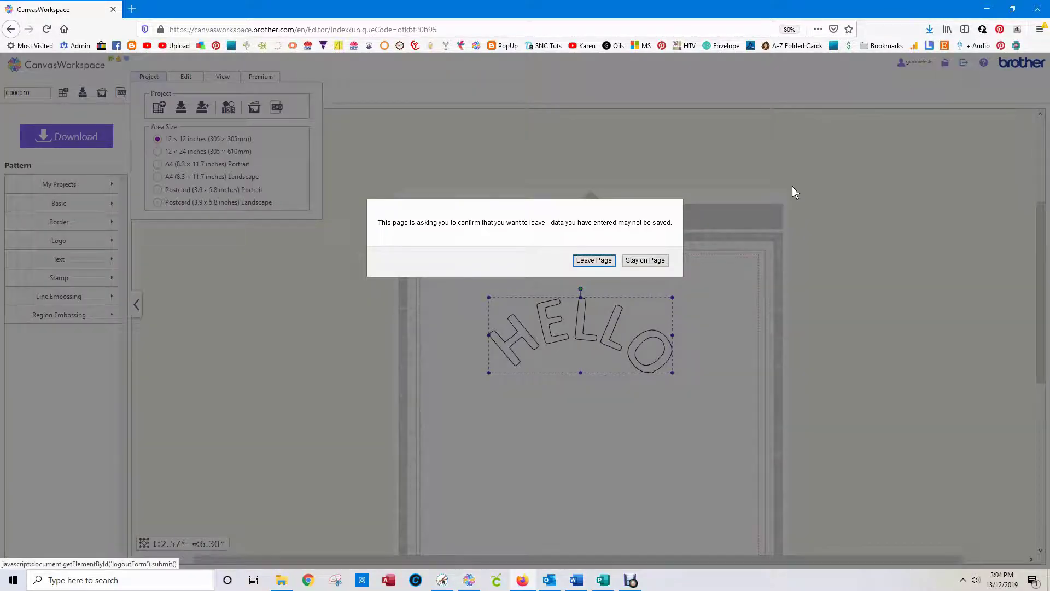
left_click(607, 261)
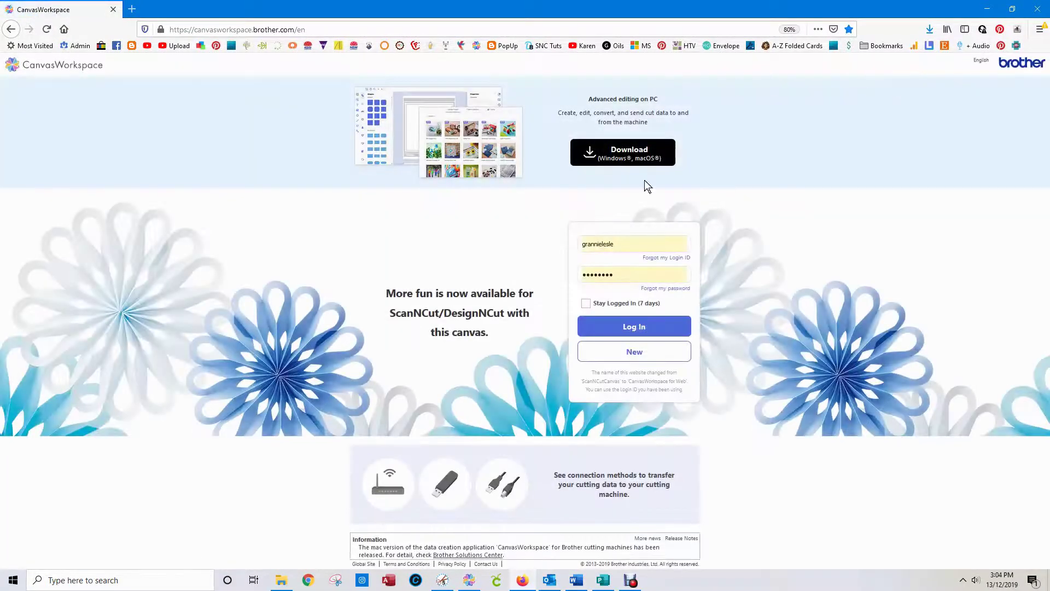
left_click(624, 328)
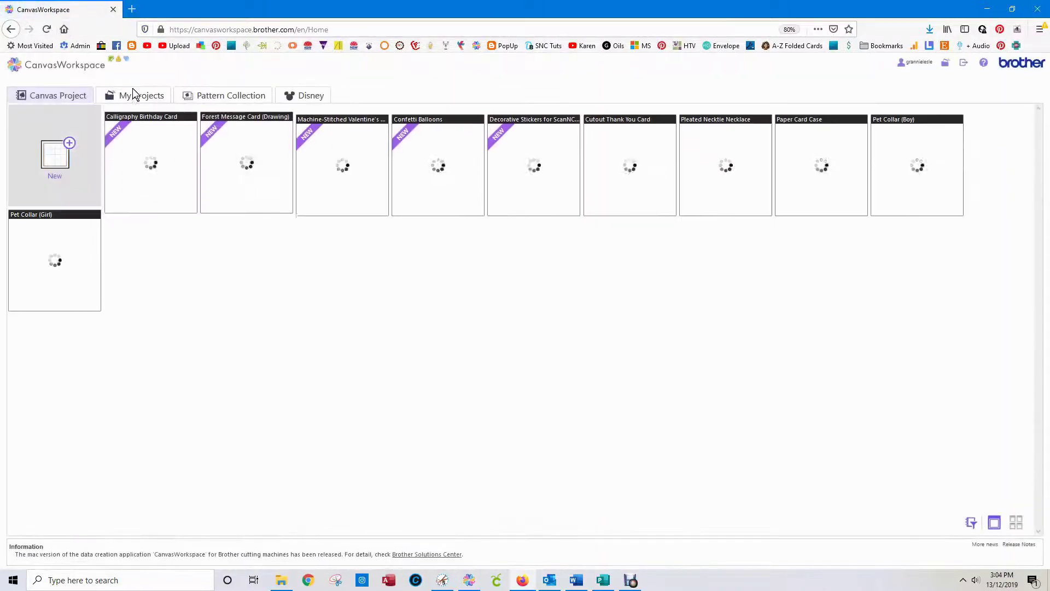
left_click(148, 96)
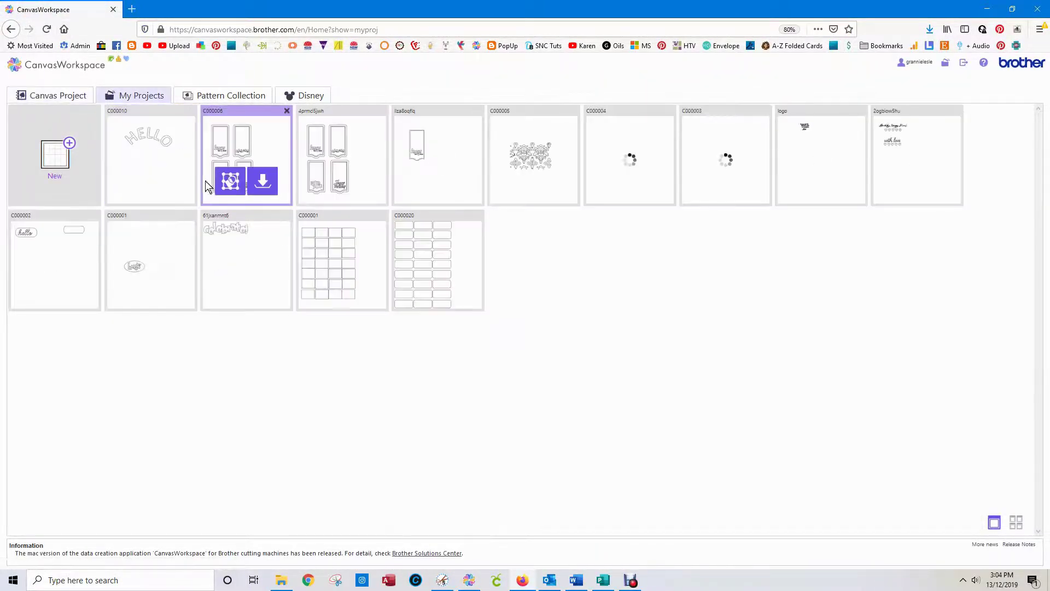
Download the HELLO project C000010 to the PC, saving C000010.fcm as a file, and close the file transfer dialog
mouse_move(179, 180)
left_click(169, 182)
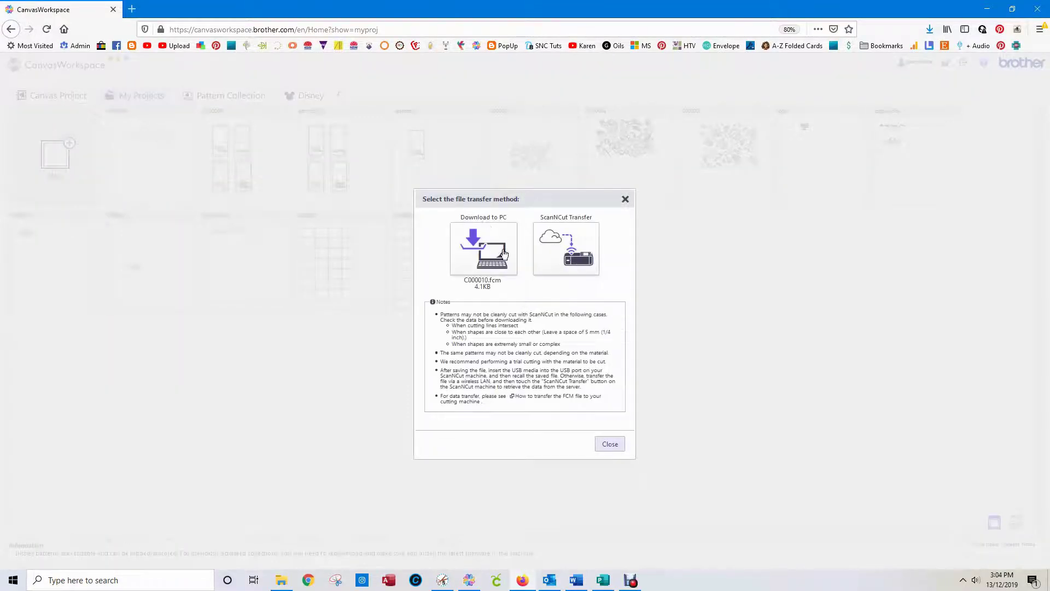
left_click(467, 261)
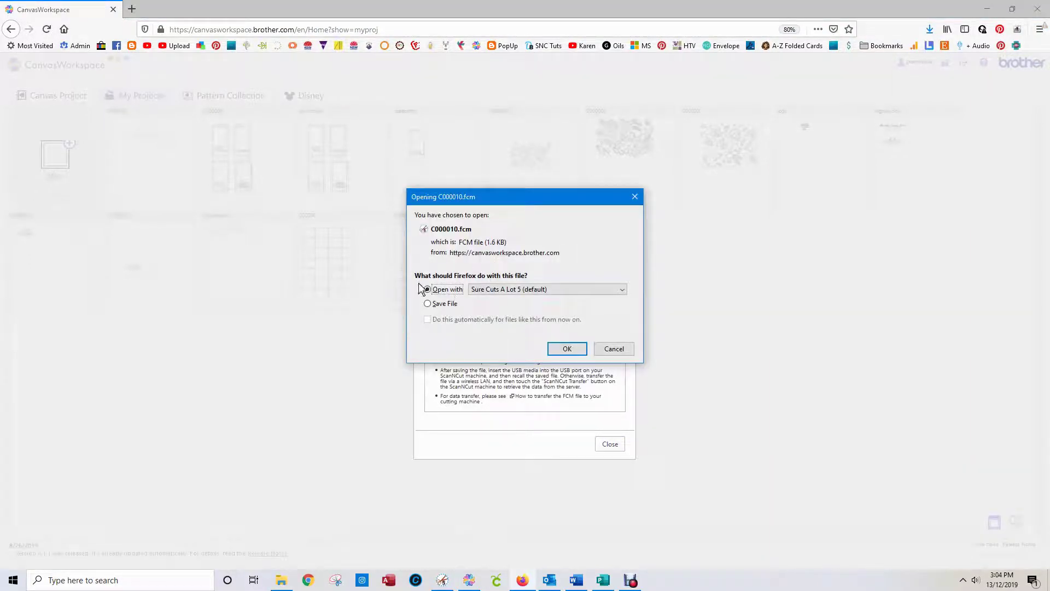
left_click(428, 304)
left_click(572, 349)
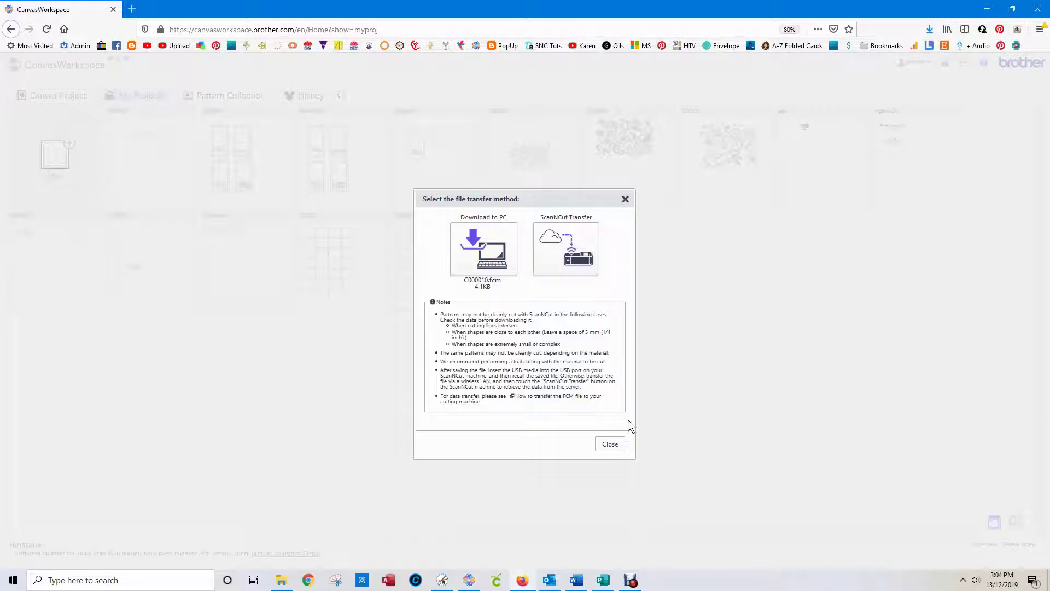
left_click(610, 443)
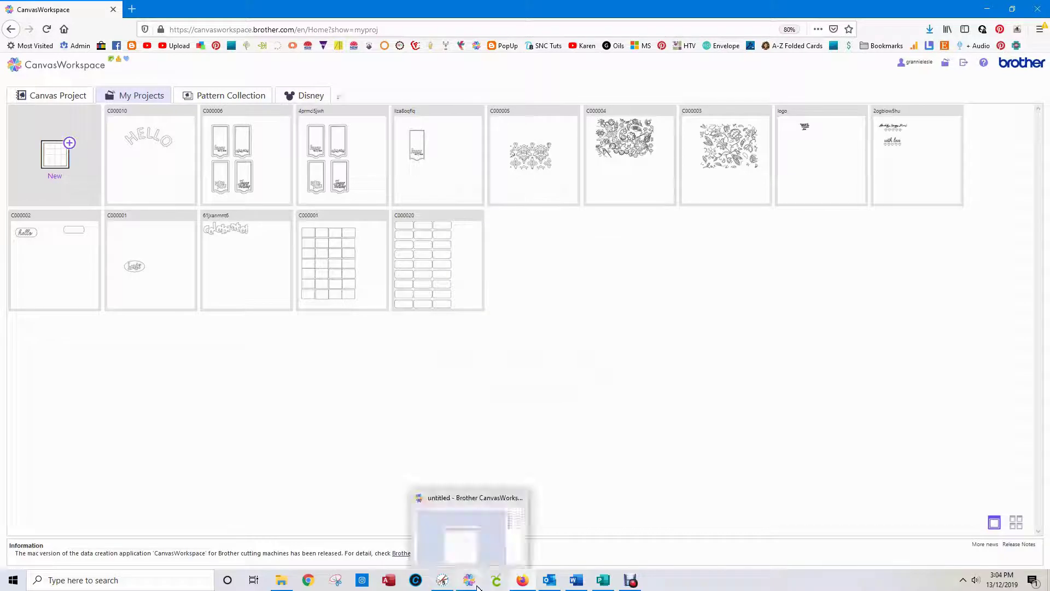
Switch to Sure Cuts A Lot 5 and show the grid on the mat
left_click(457, 584)
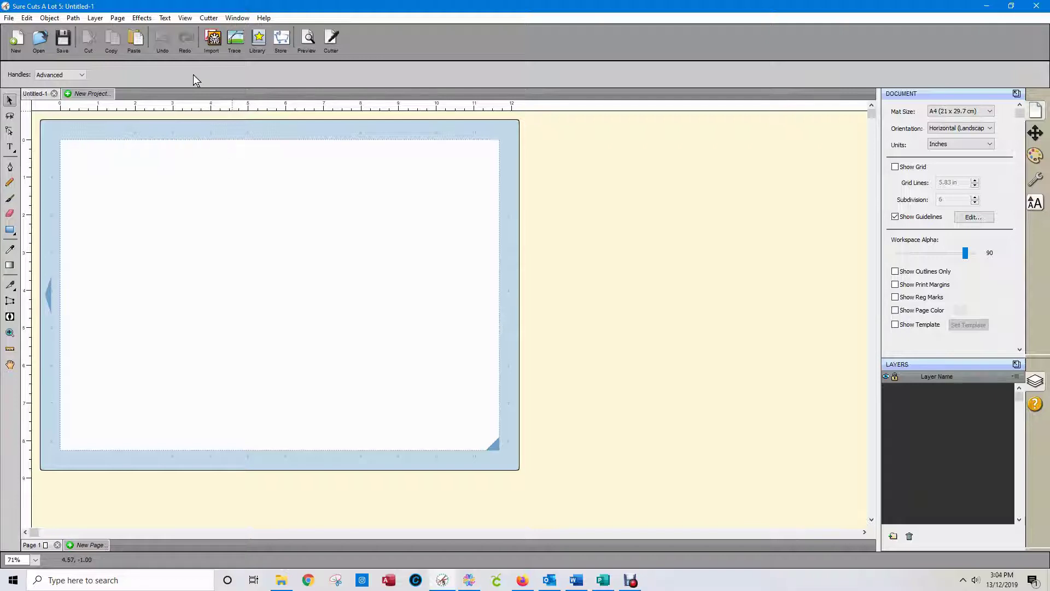
left_click(186, 18)
left_click(213, 125)
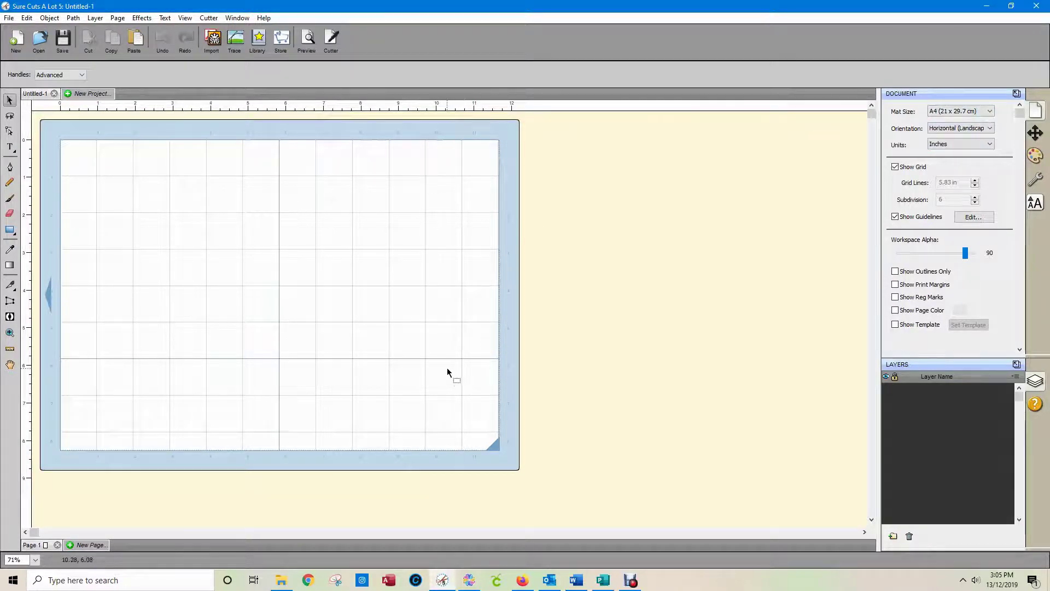
Create the arched text HELLO on the mat with the Type on arch tool
left_click(10, 147)
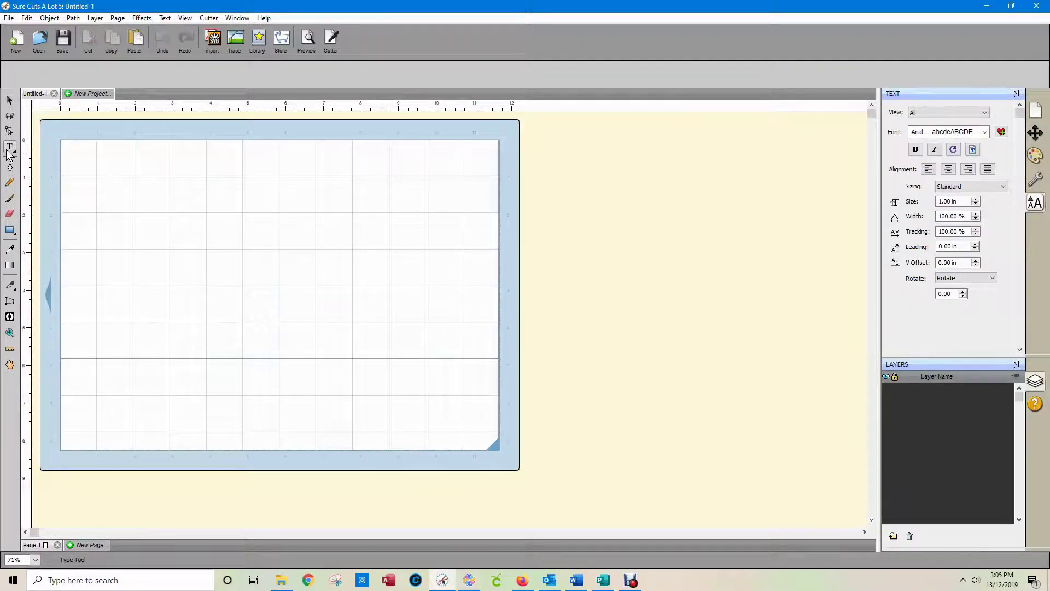
left_click(10, 230)
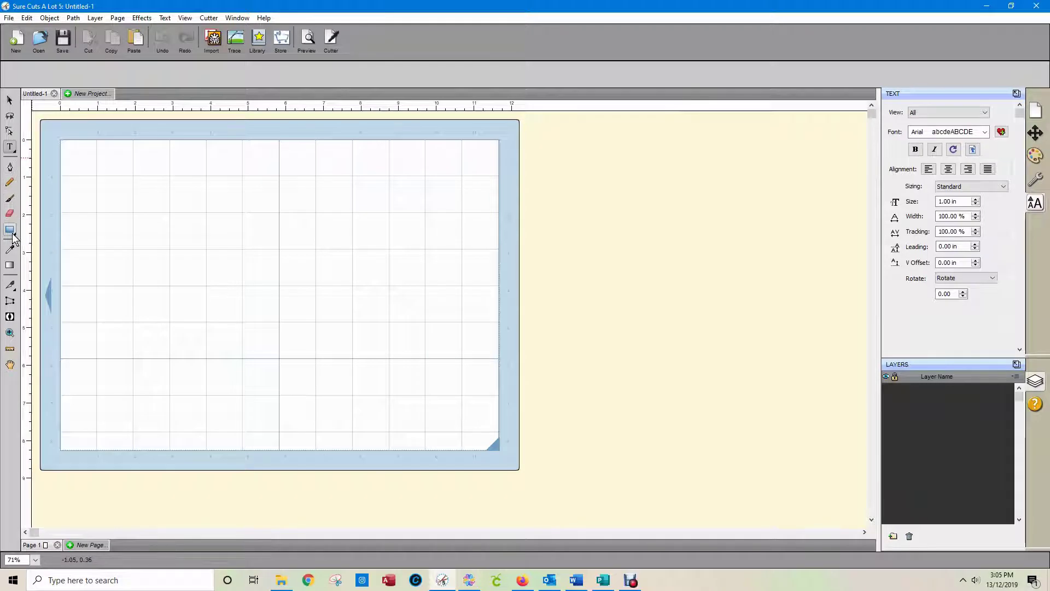
left_click(10, 149)
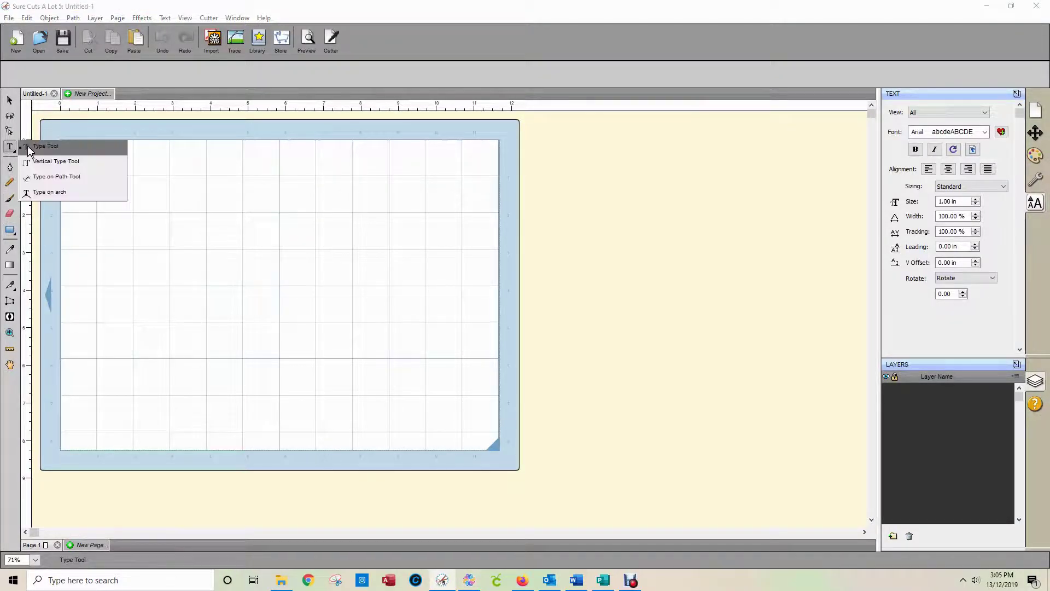
left_click(77, 192)
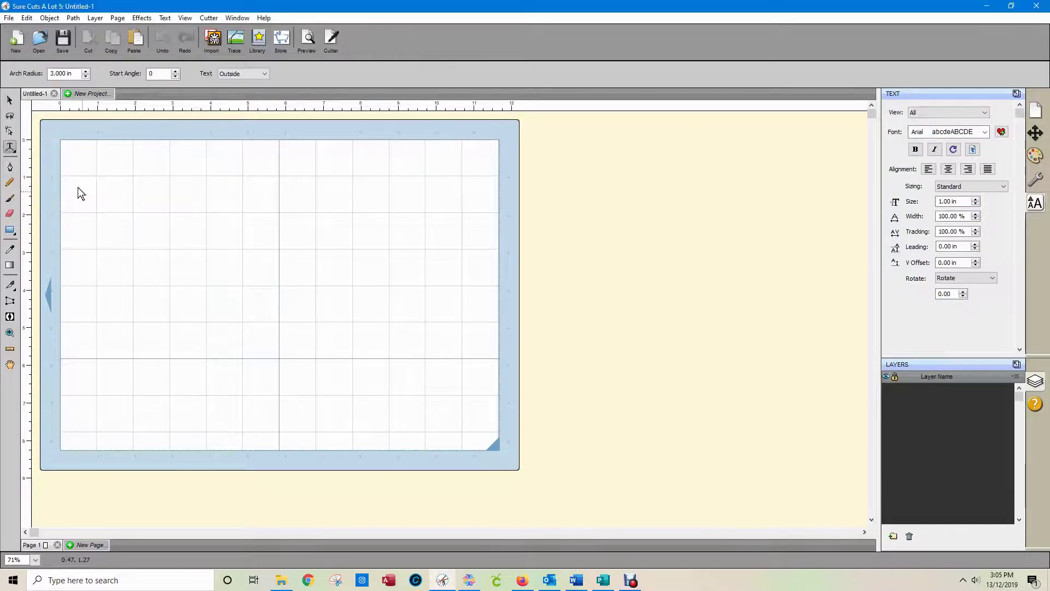
left_click(232, 244)
type("HELLO")
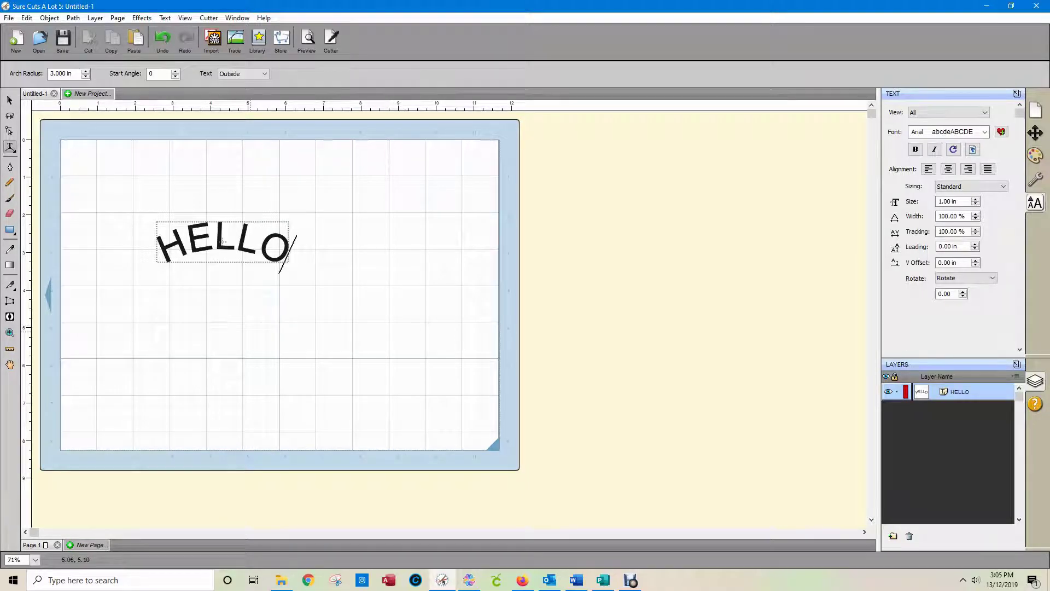
key("Escape")
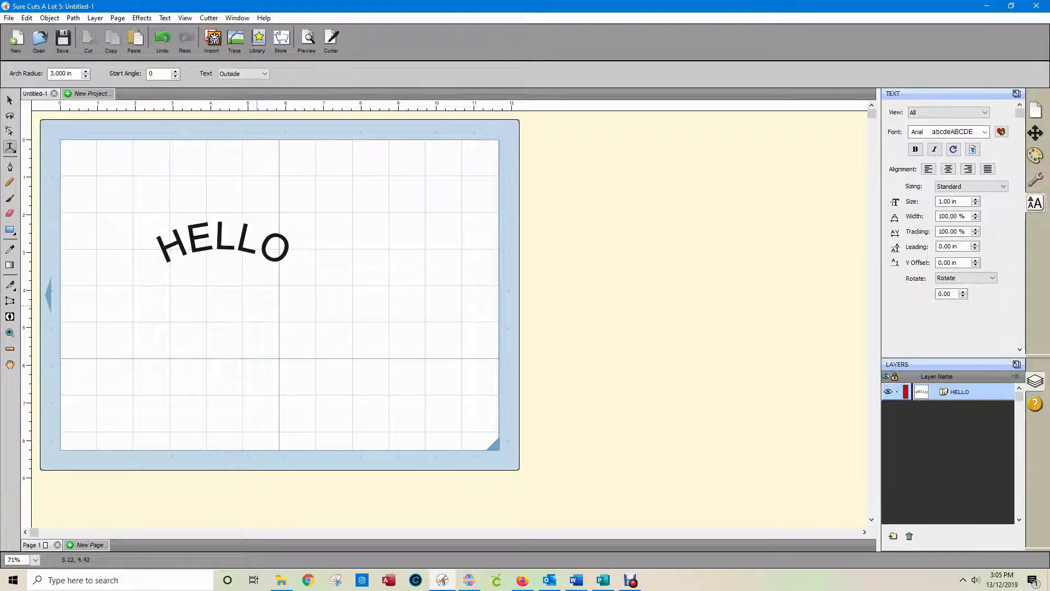
Select the arched HELLO text and stretch it downward to about 1.9 inches tall
left_click(250, 313)
left_click(9, 100)
left_click_drag(126, 206, 357, 325)
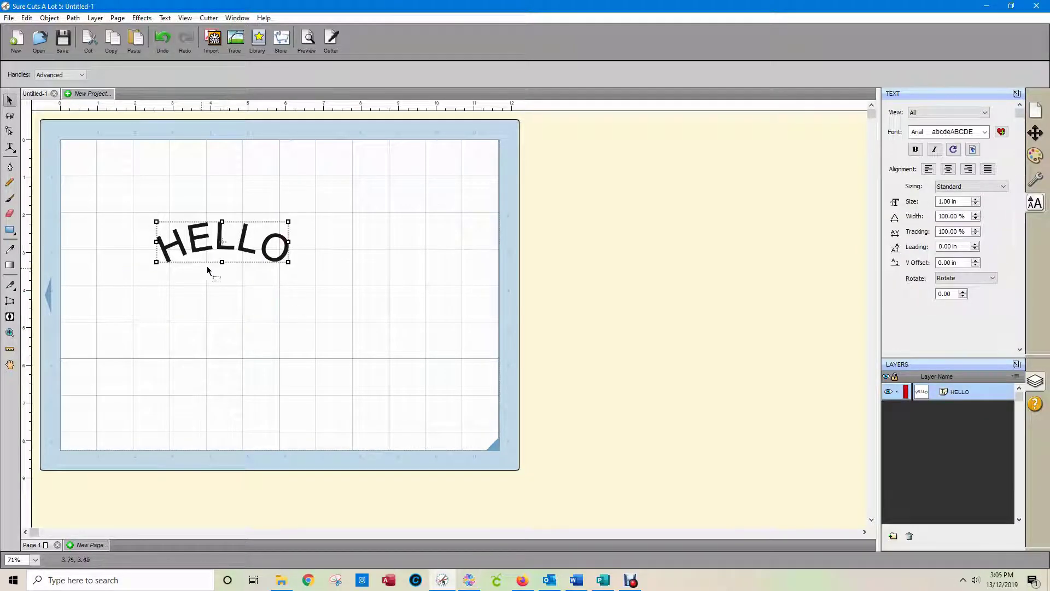
left_click_drag(222, 262, 222, 292)
left_click(375, 297)
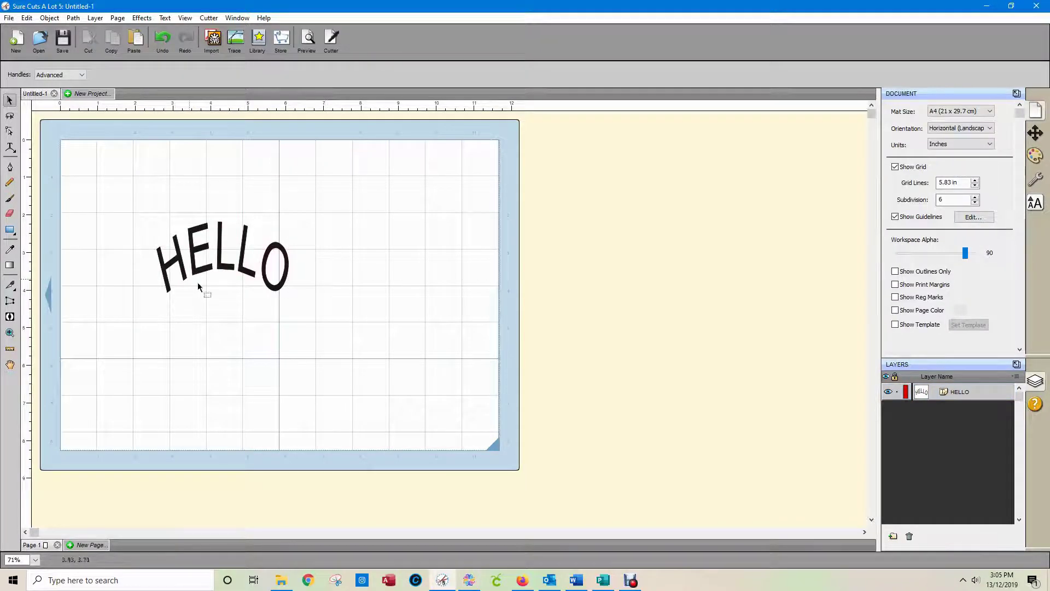
Make the arched HELLO text bold and set its font to Arial Black
left_click_drag(121, 202, 359, 341)
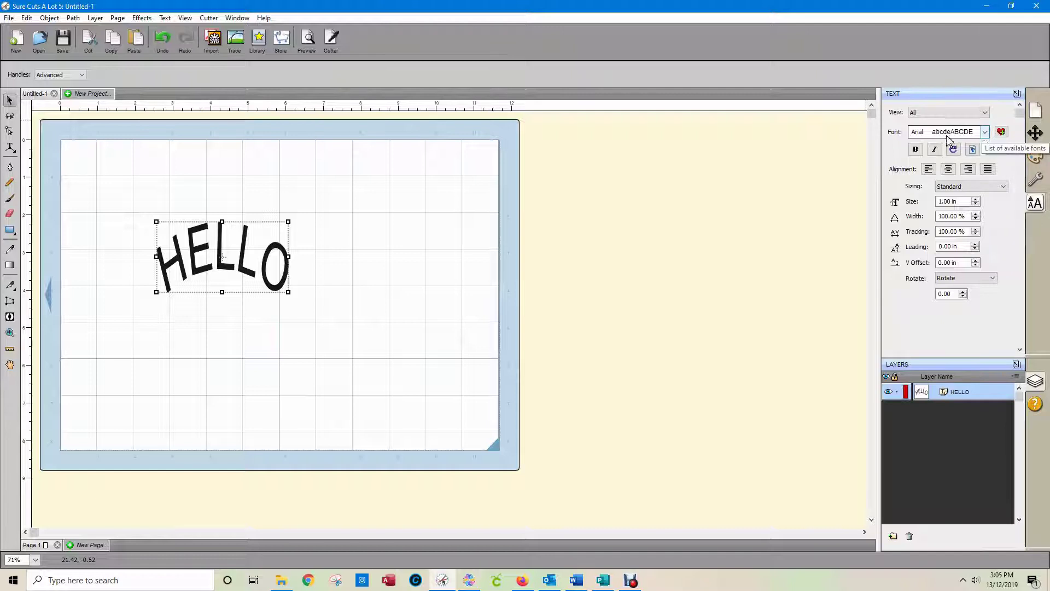
left_click(915, 150)
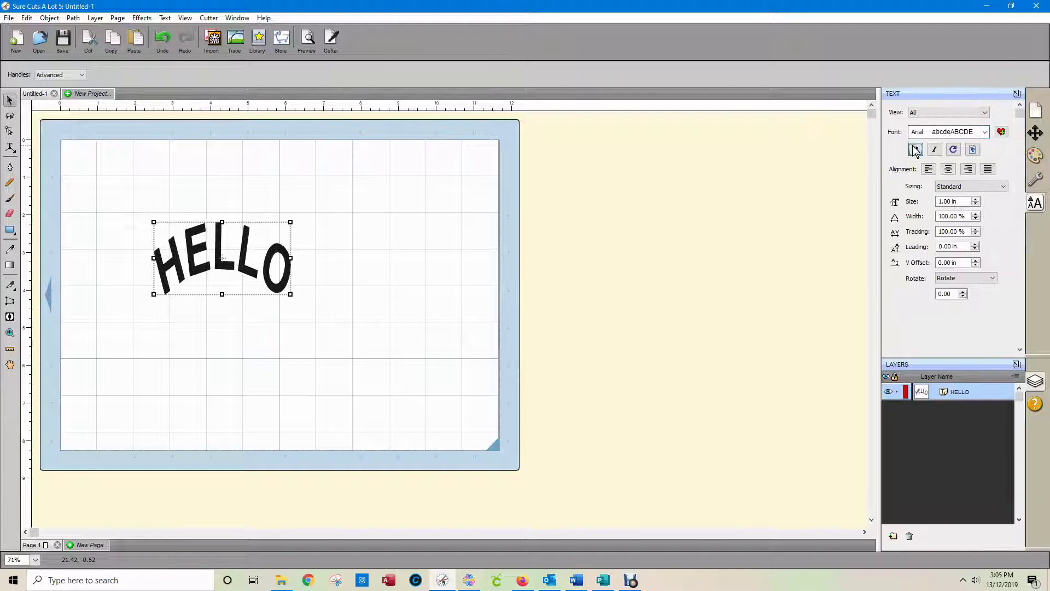
left_click(987, 133)
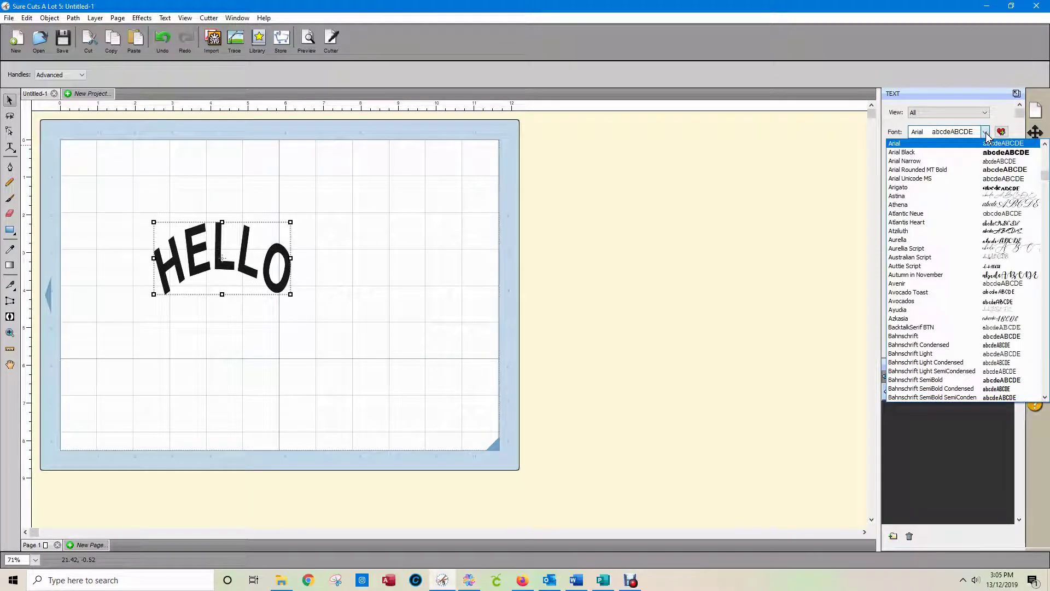
left_click(971, 157)
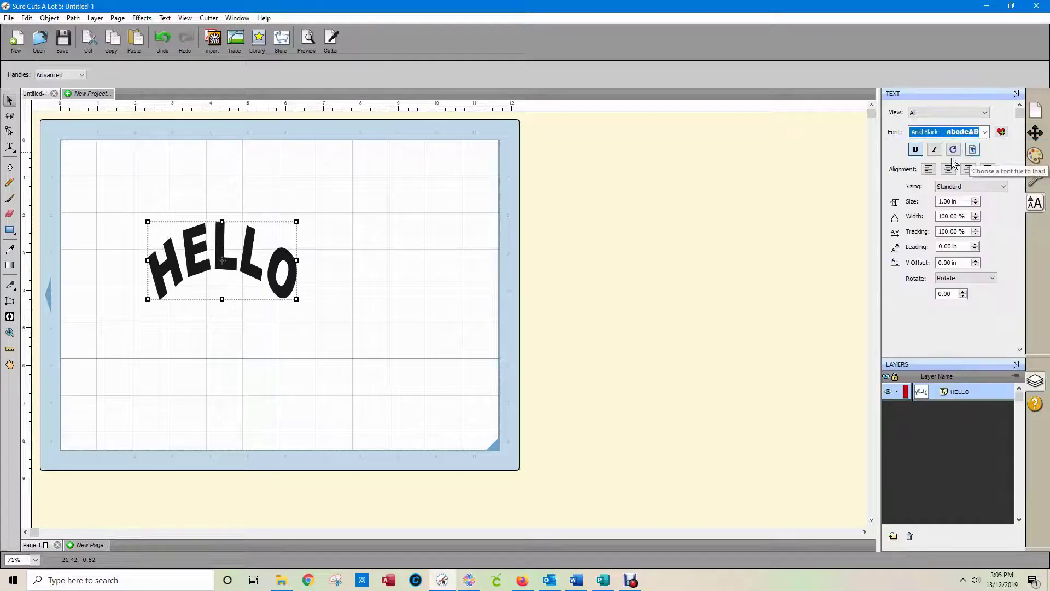
left_click(687, 294)
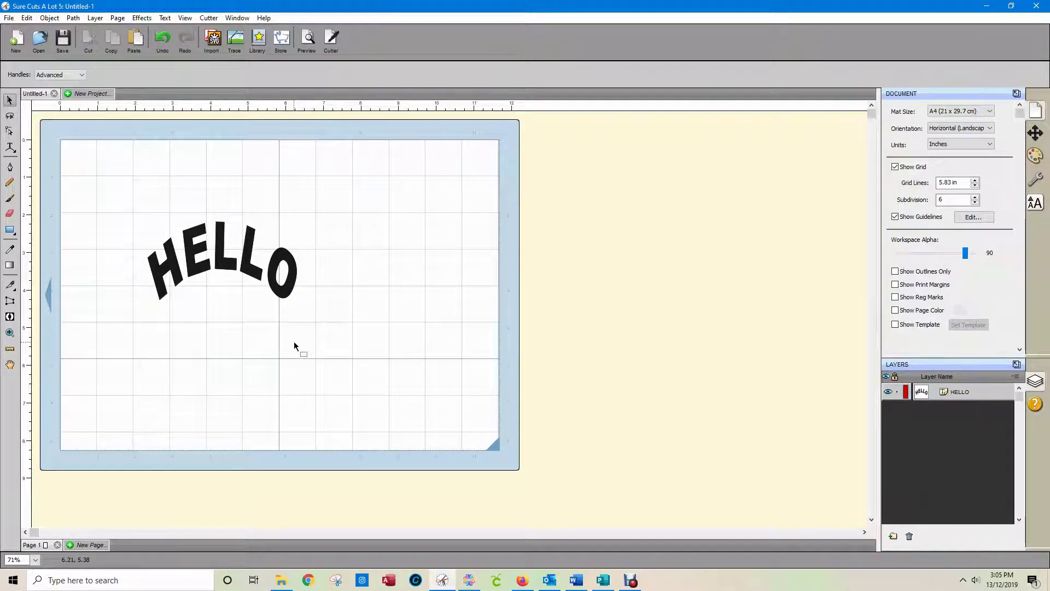
Preview the cut lines of the arched HELLO text and close the preview
scroll(293, 341, "up", 6)
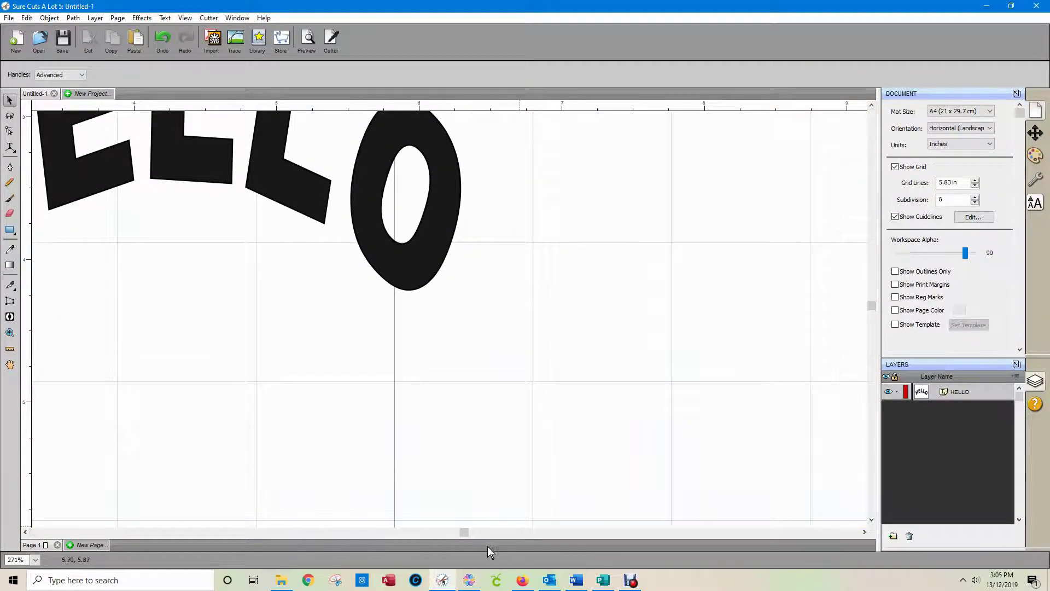
left_click_drag(465, 534, 331, 534)
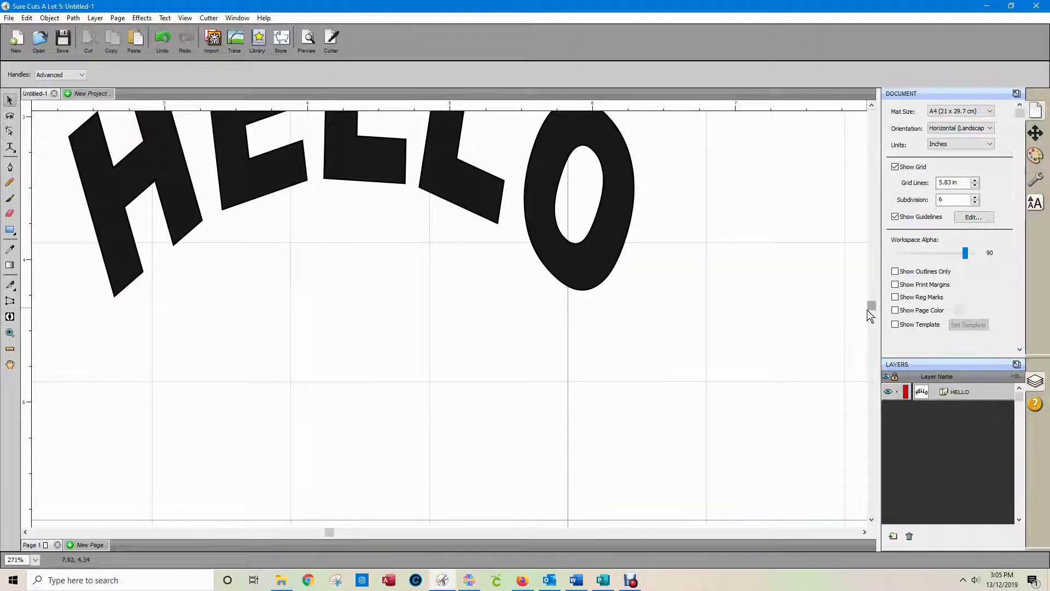
left_click_drag(876, 307, 872, 235)
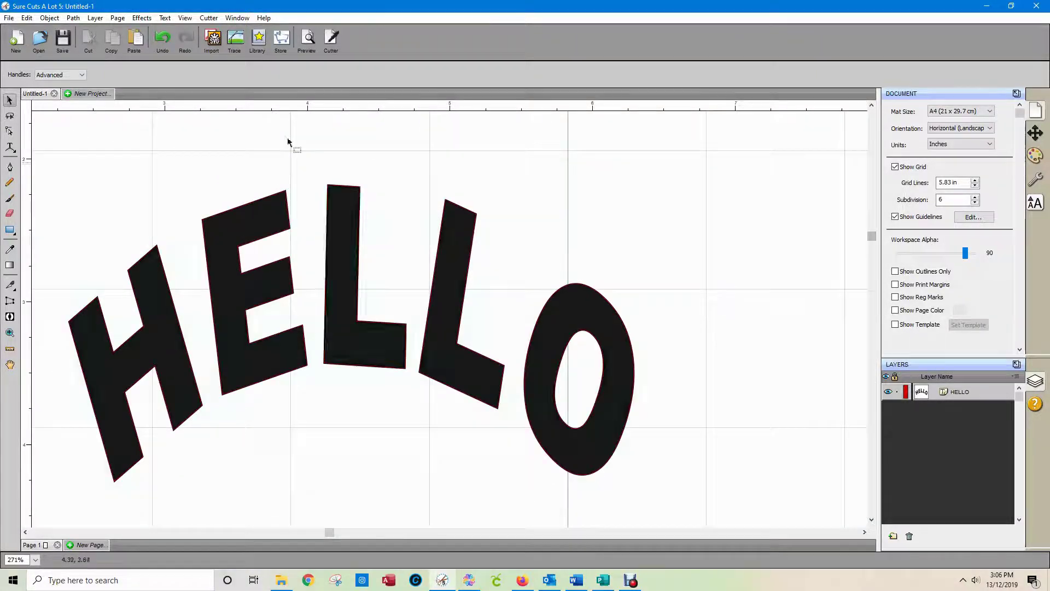
left_click(310, 214)
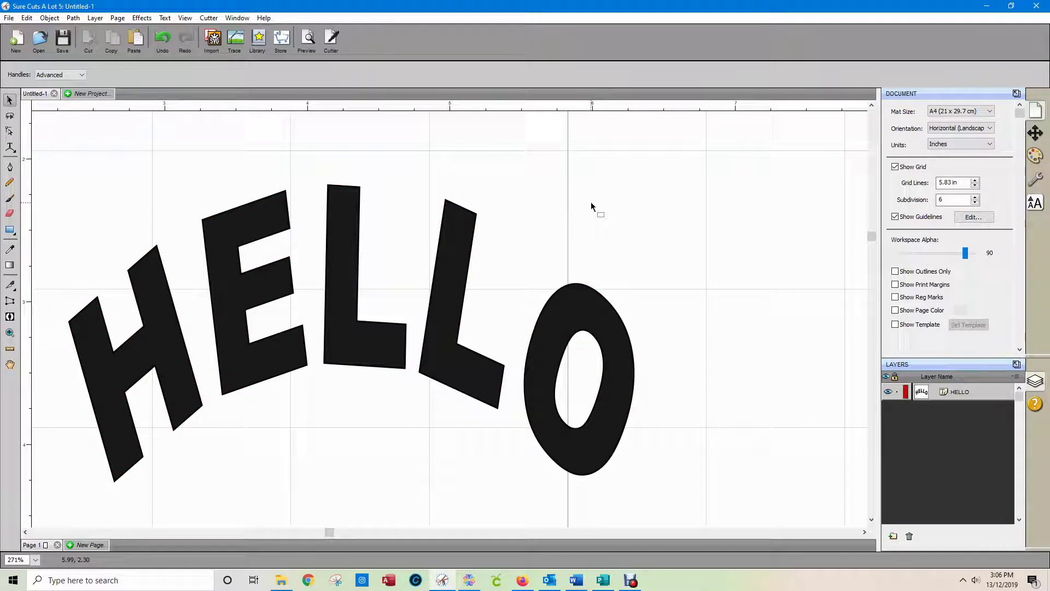
left_click(306, 39)
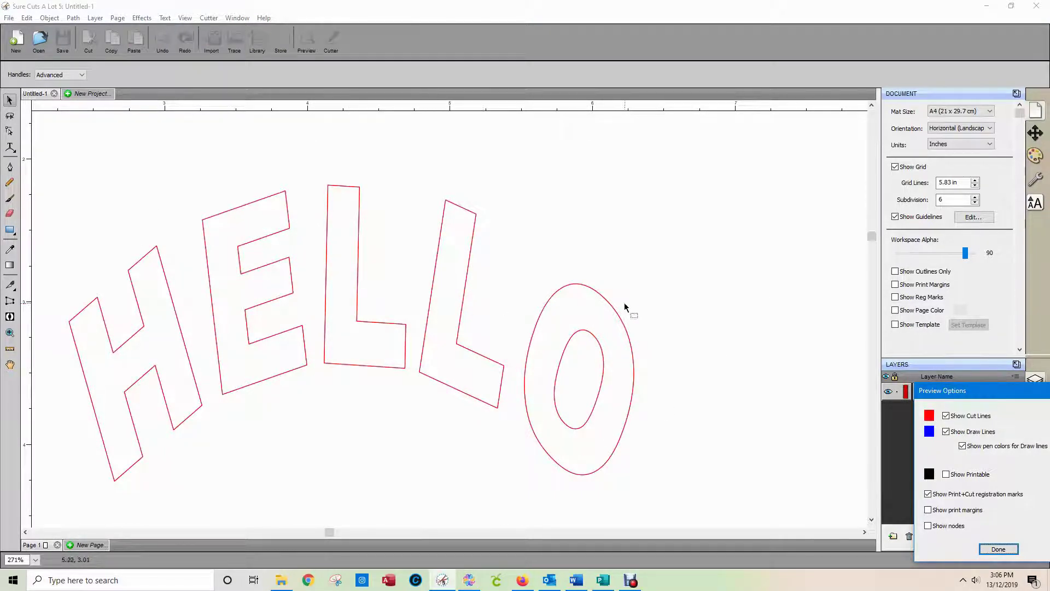
mouse_move(479, 584)
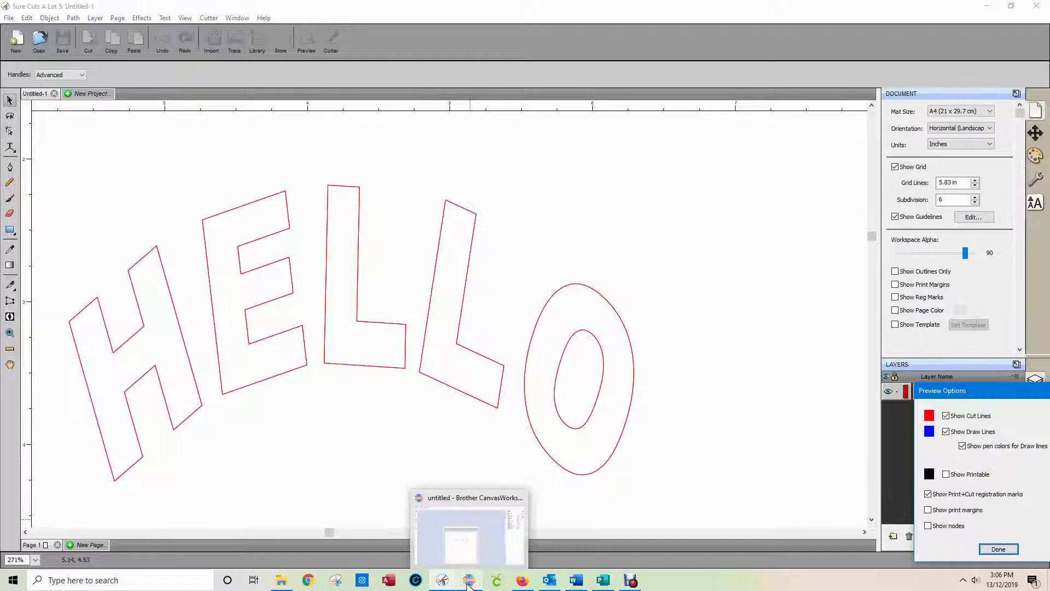
left_click(998, 549)
Switch to CanvasWorkspace and move the curved HELLO group down to the lower edge of the mat
left_click(468, 583)
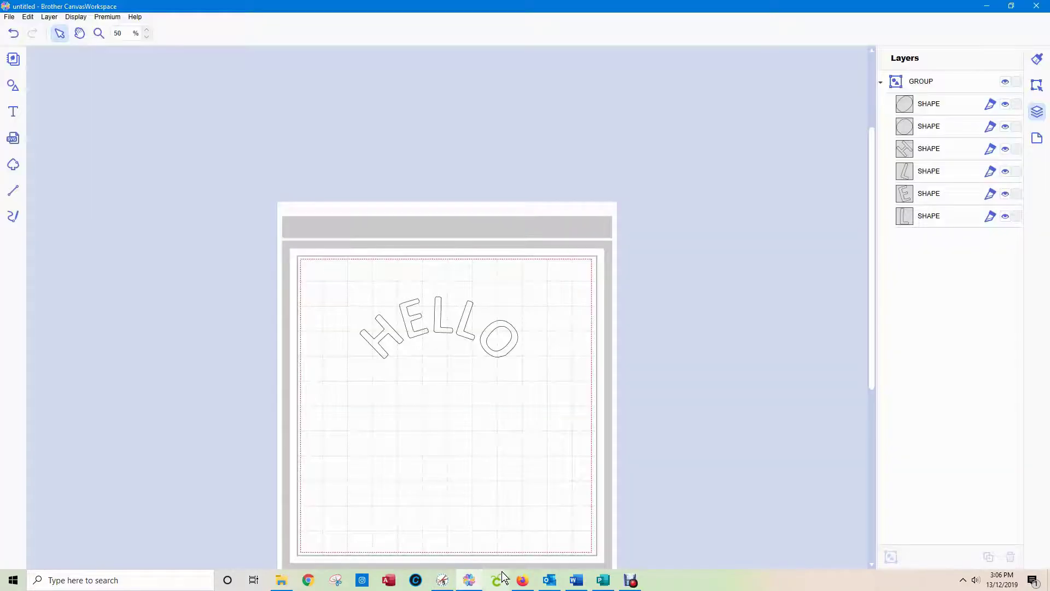
left_click_drag(324, 271, 613, 407)
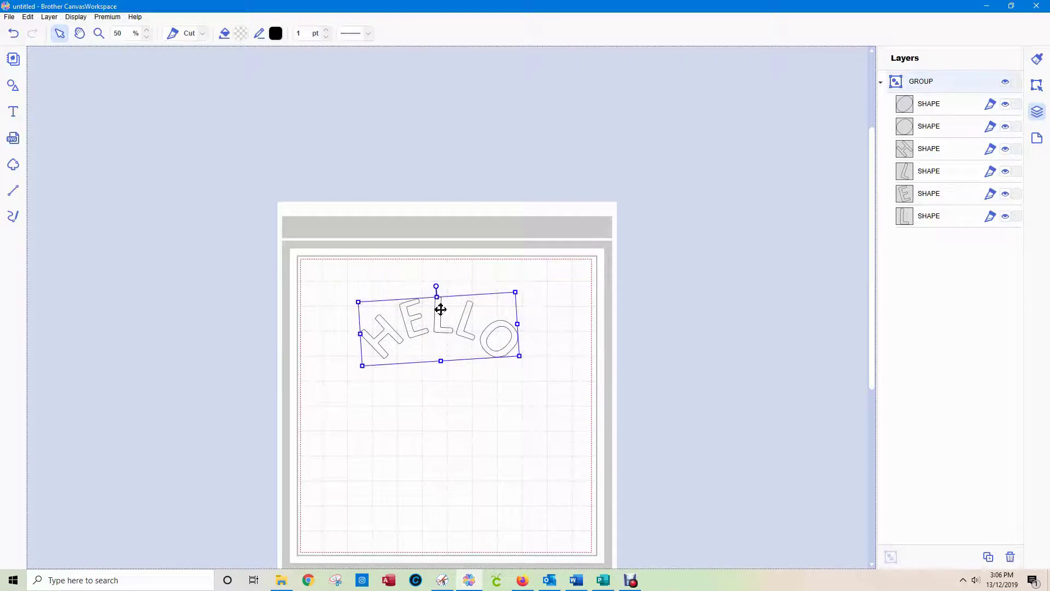
left_click_drag(436, 301, 467, 486)
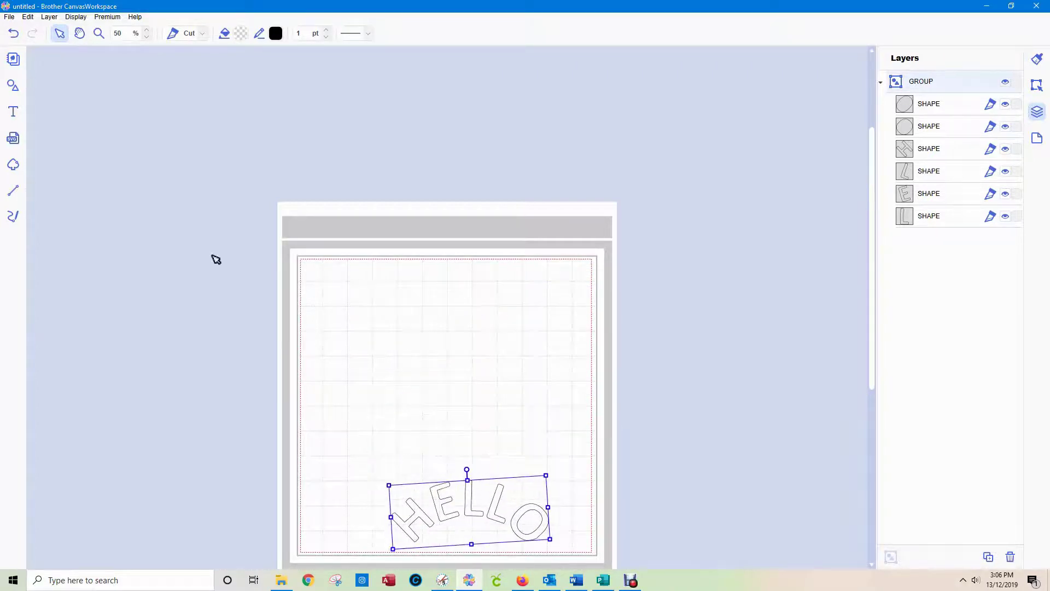
Add a straight text object reading HELLO in the upper part of the mat
left_click(13, 111)
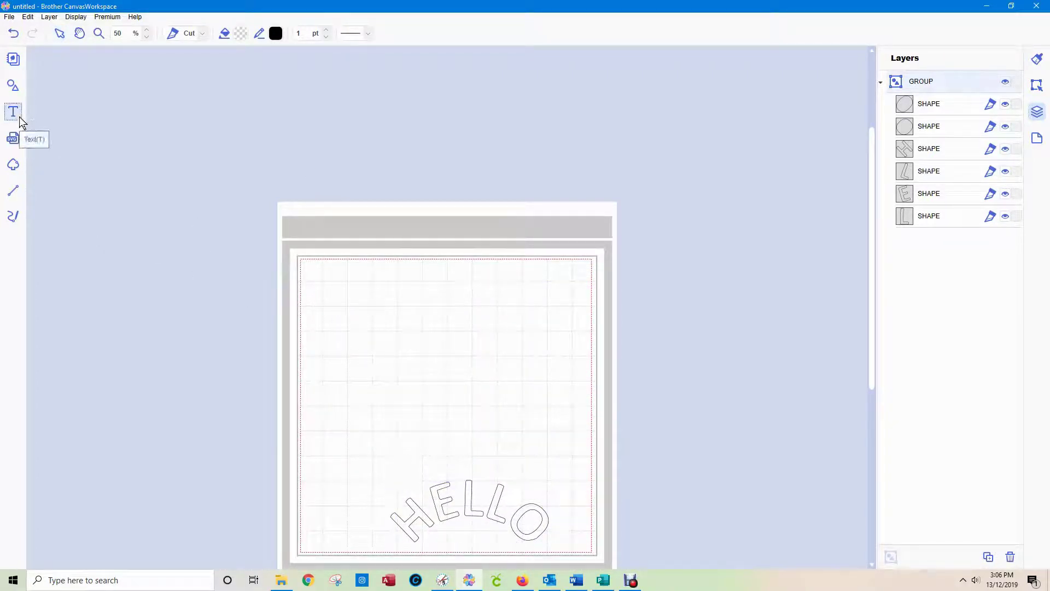
left_click(419, 329)
type("HELLO")
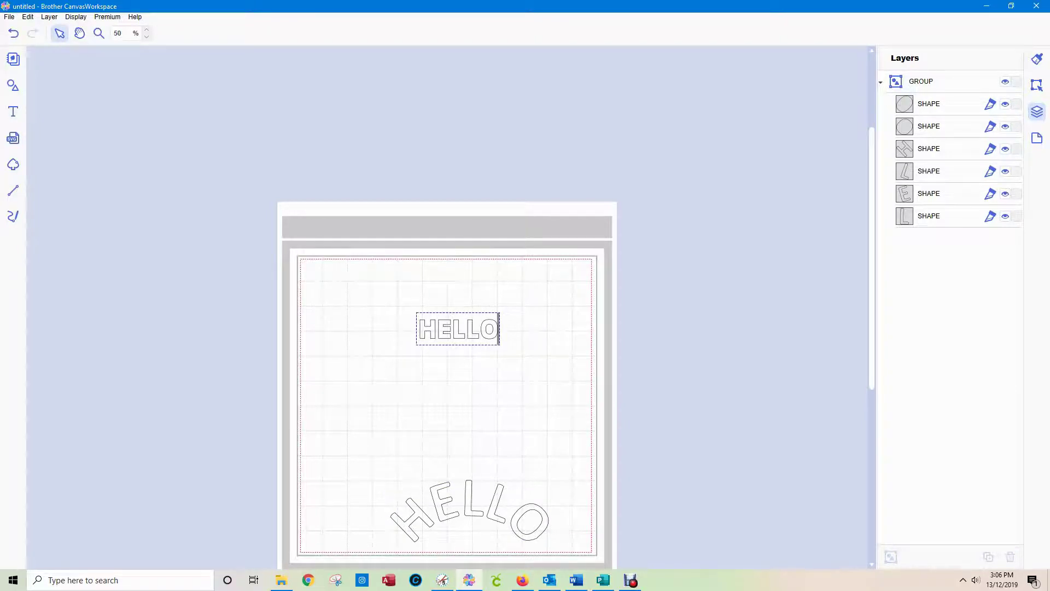
left_click(399, 309)
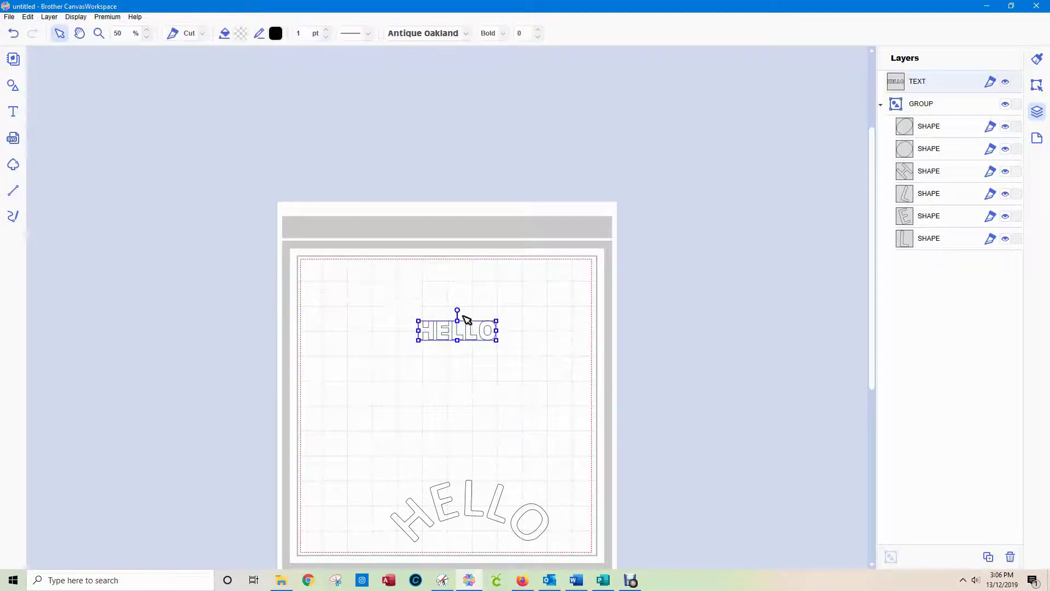
Try the Arial Rounded MT font on the straight HELLO text and undo the font change
left_click(465, 34)
scroll(462, 136, "down", 5)
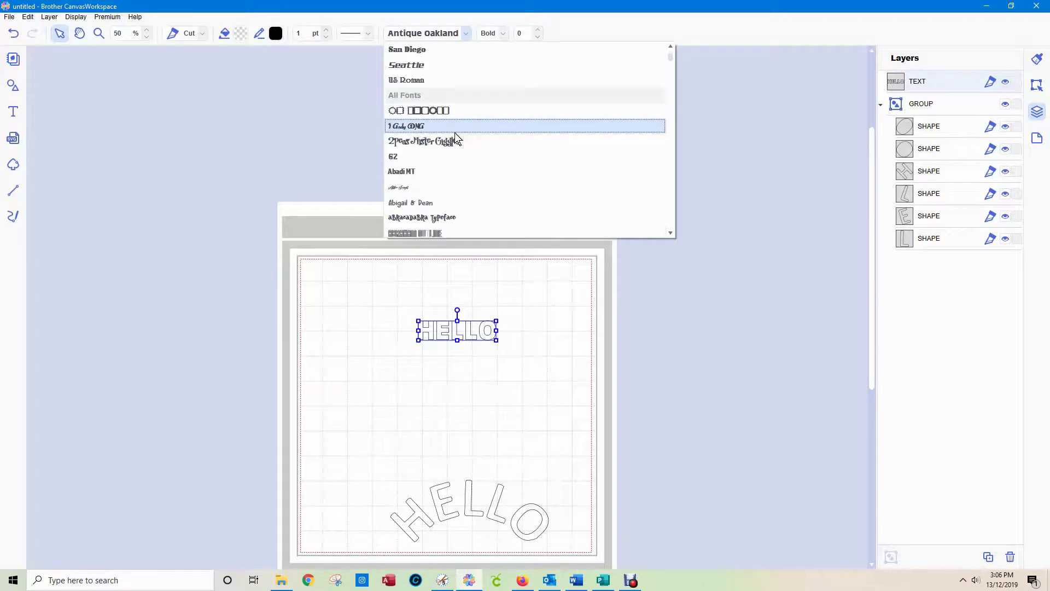
scroll(456, 137, "up", 1)
scroll(455, 137, "down", 1)
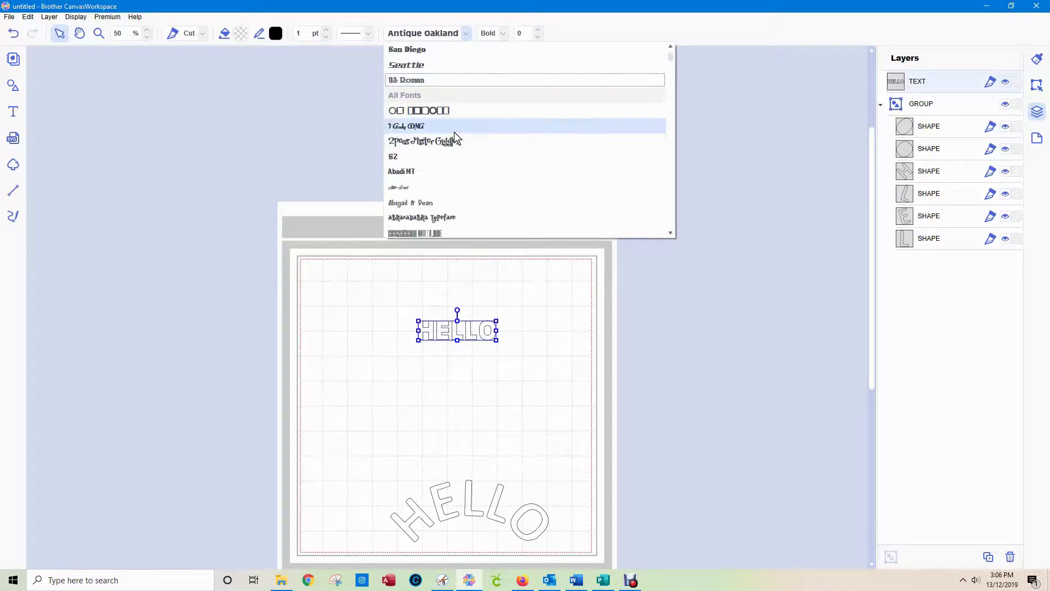
scroll(456, 138, "down", 2)
scroll(454, 133, "down", 4)
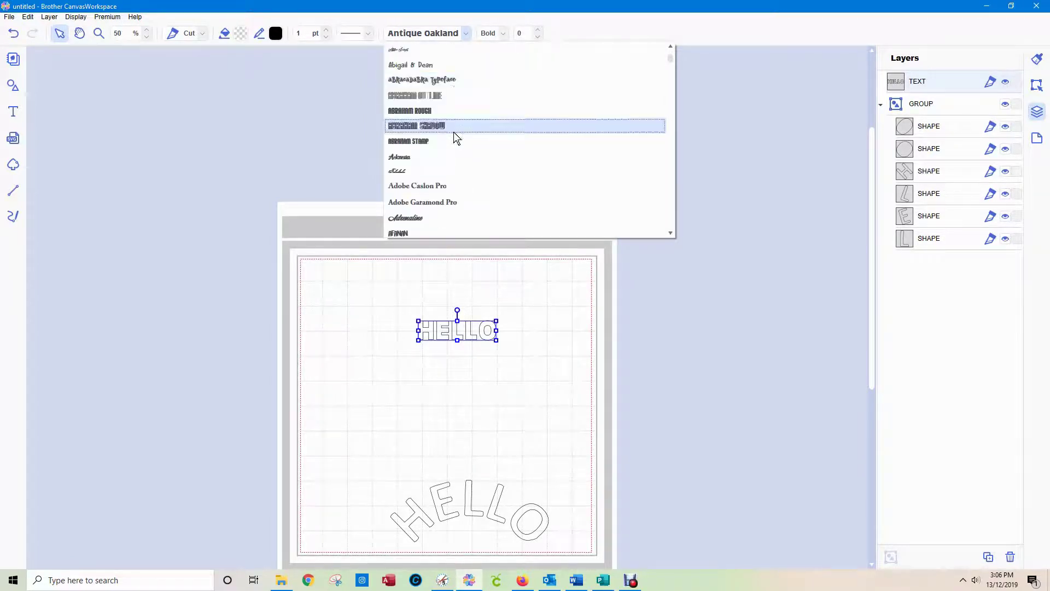
scroll(454, 133, "down", 8)
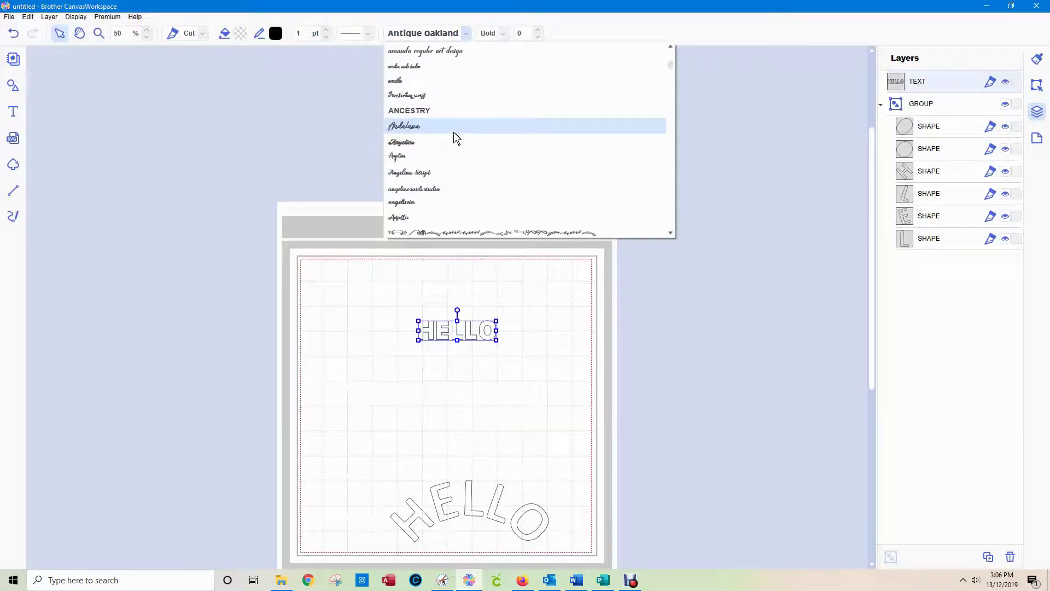
scroll(454, 133, "down", 3)
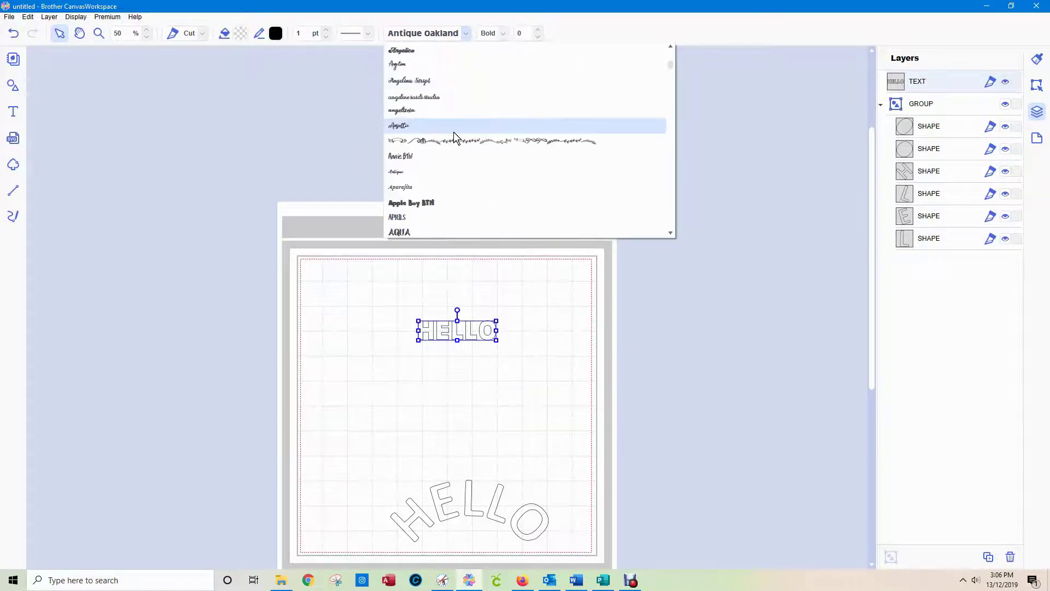
scroll(454, 133, "down", 3)
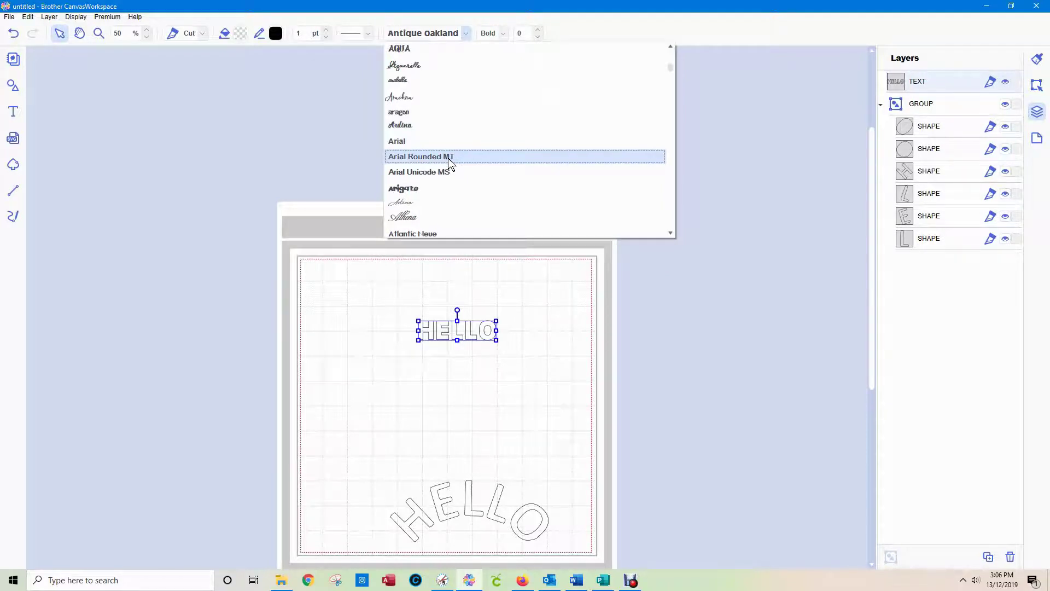
key("Escape")
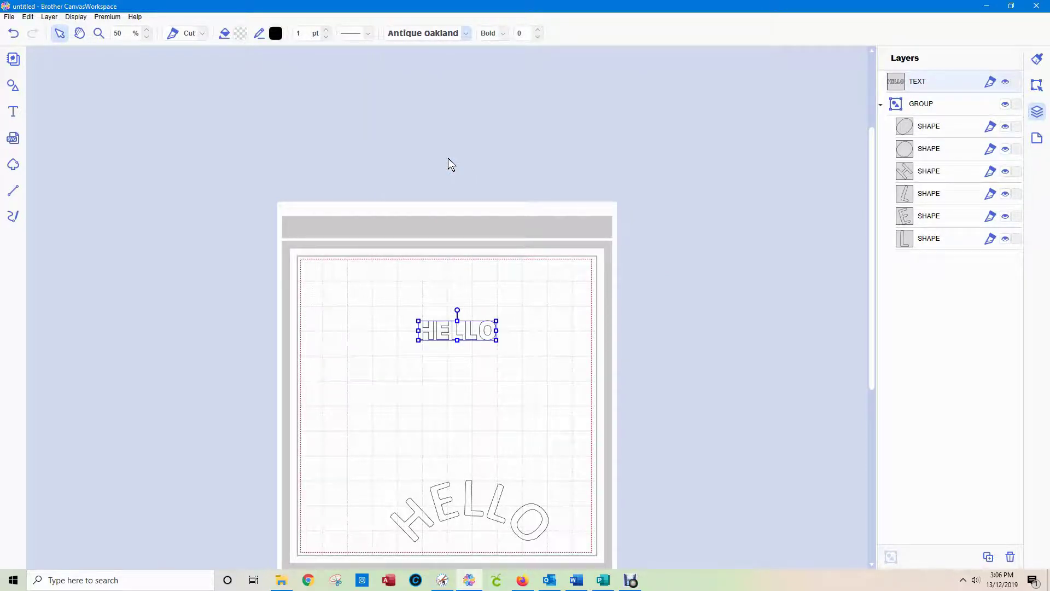
key("Return")
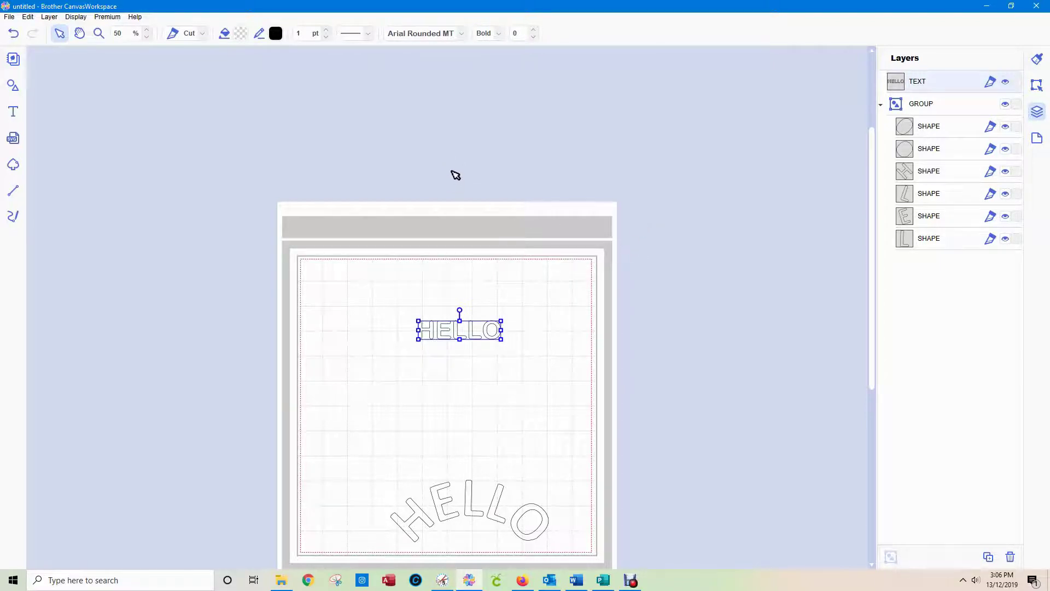
key("ctrl+z")
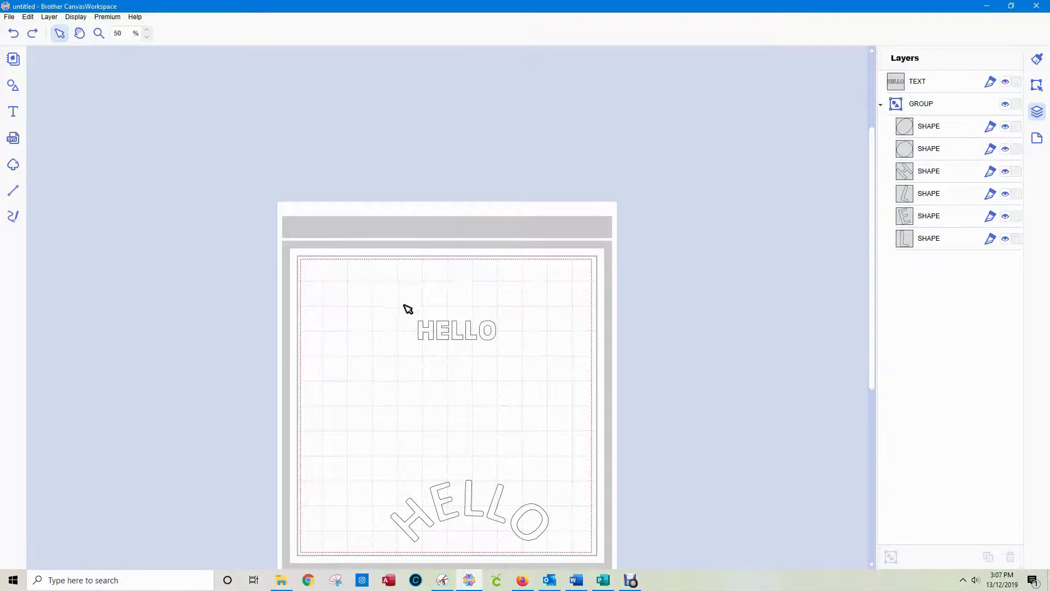
Apply a Process Overlap operation to the straight HELLO text and deselect it
left_click_drag(388, 294, 582, 399)
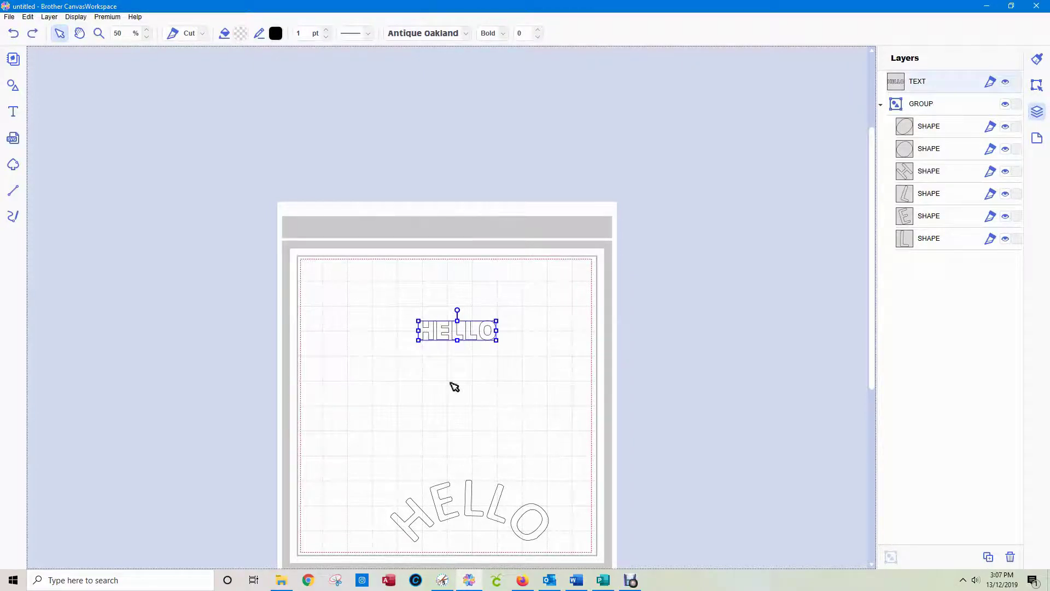
left_click(1038, 86)
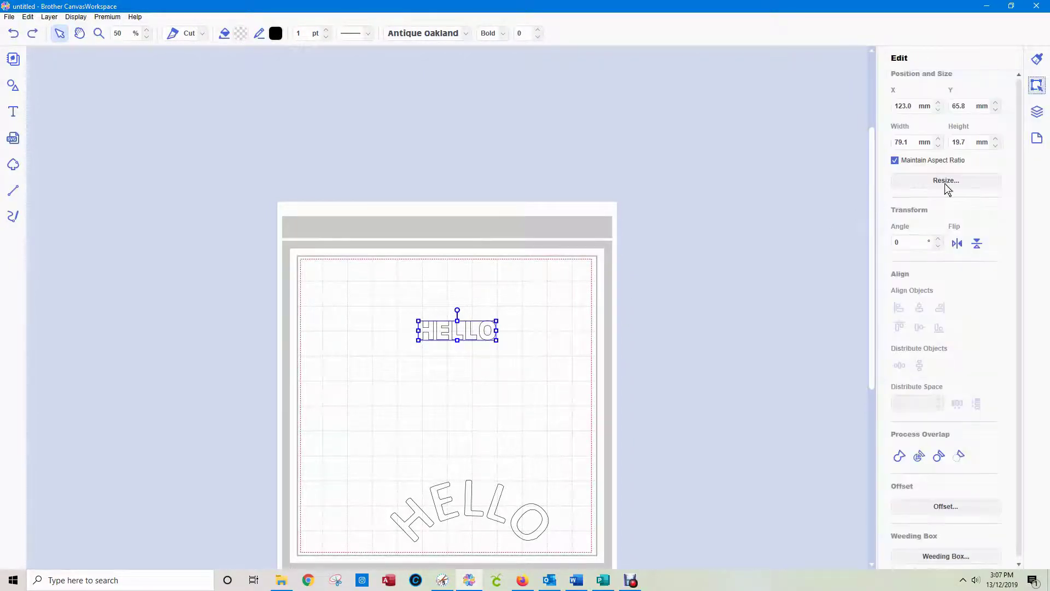
left_click(920, 456)
left_click(704, 453)
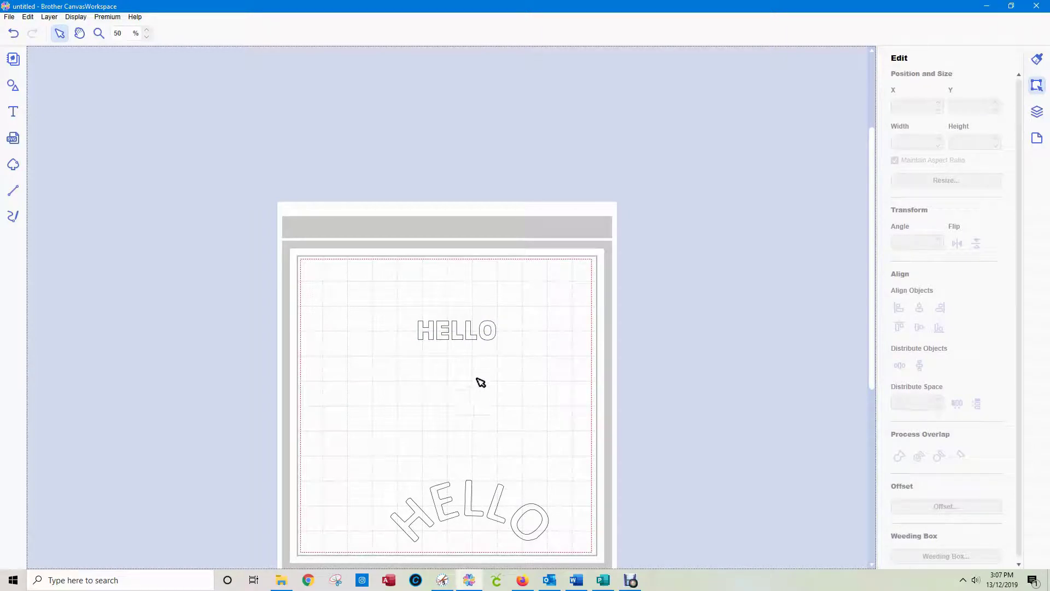
Draw a half circle about 81 mm wide and 41 mm high directly beneath the straight HELLO lettering
left_click(13, 85)
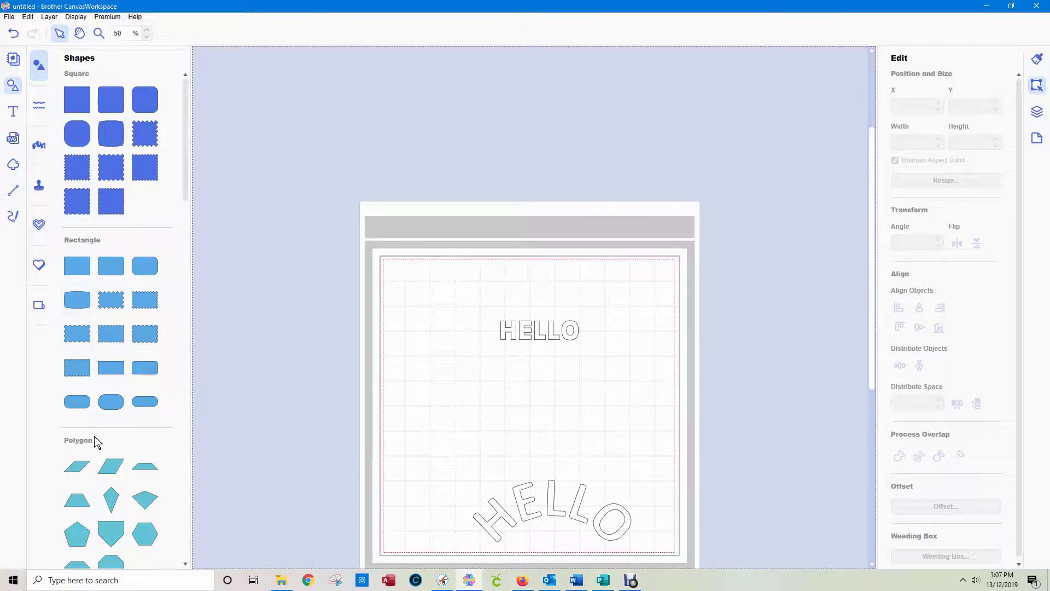
scroll(93, 399, "down", 6)
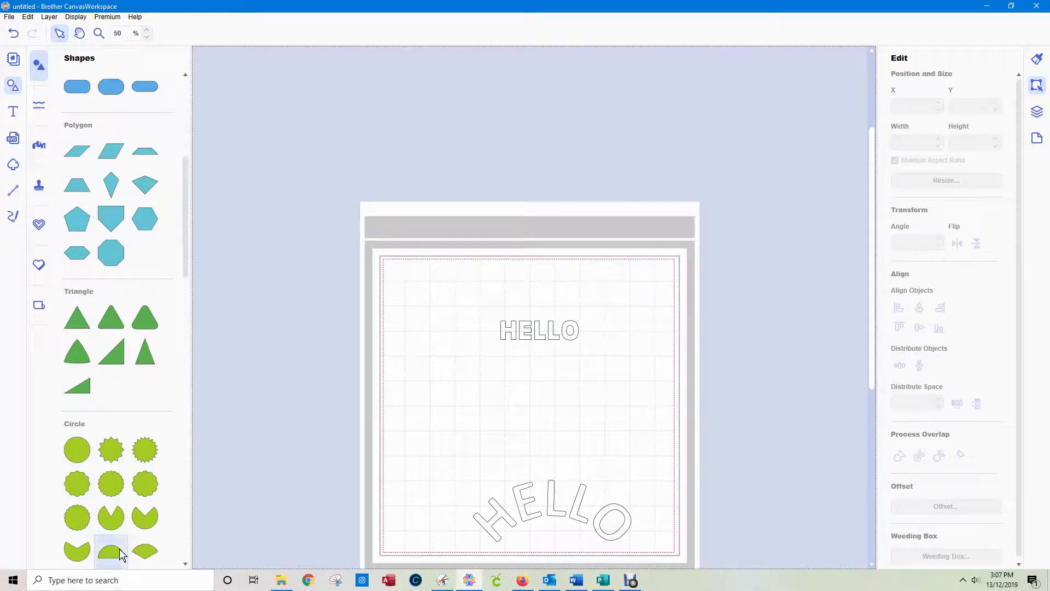
left_click_drag(438, 297, 543, 359)
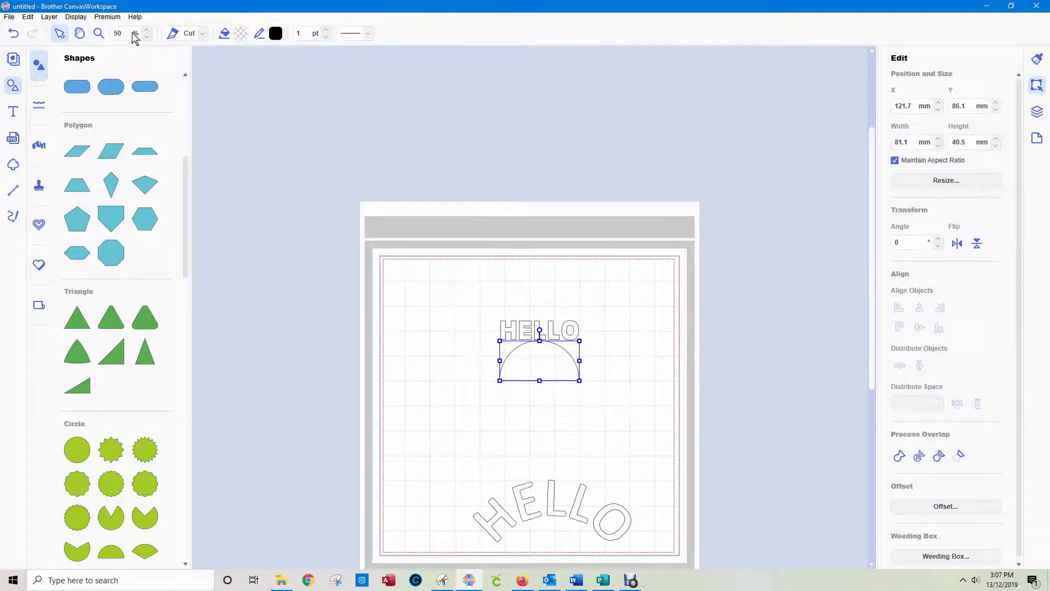
scroll(655, 244, "up", 5)
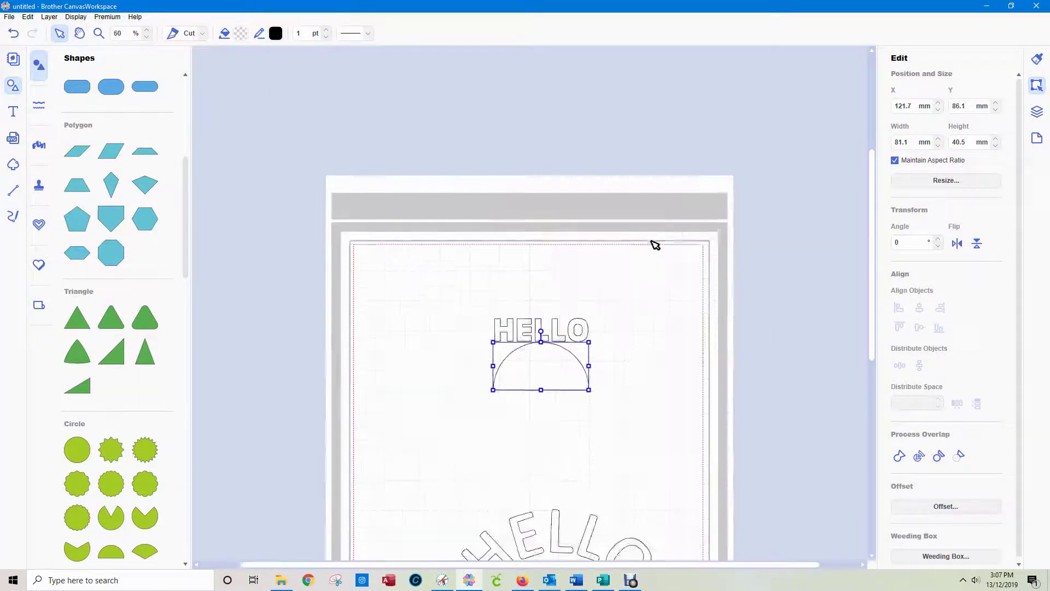
scroll(655, 245, "up", 1)
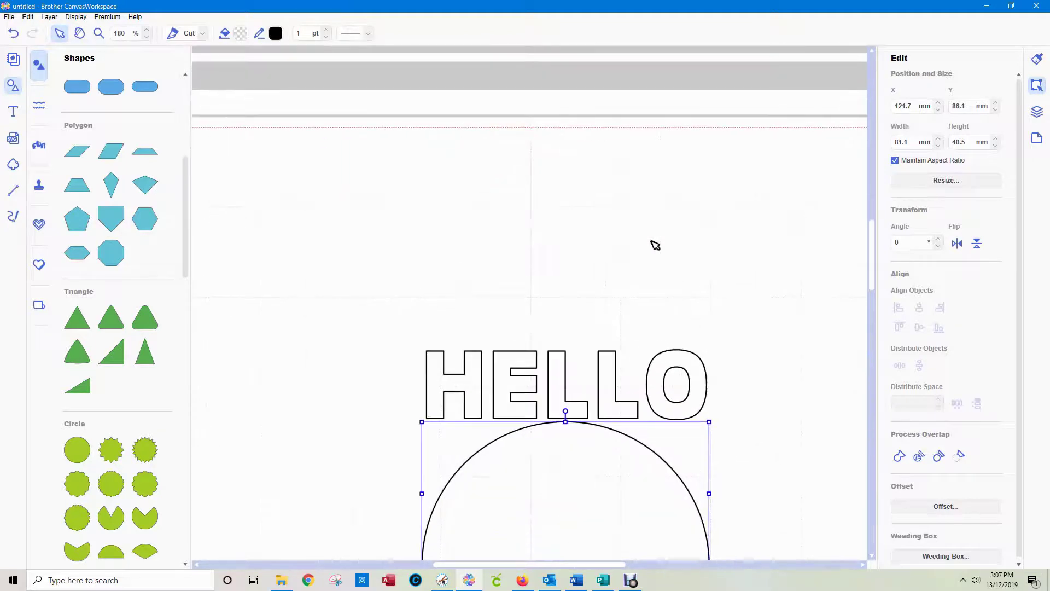
scroll(771, 359, "down", 4)
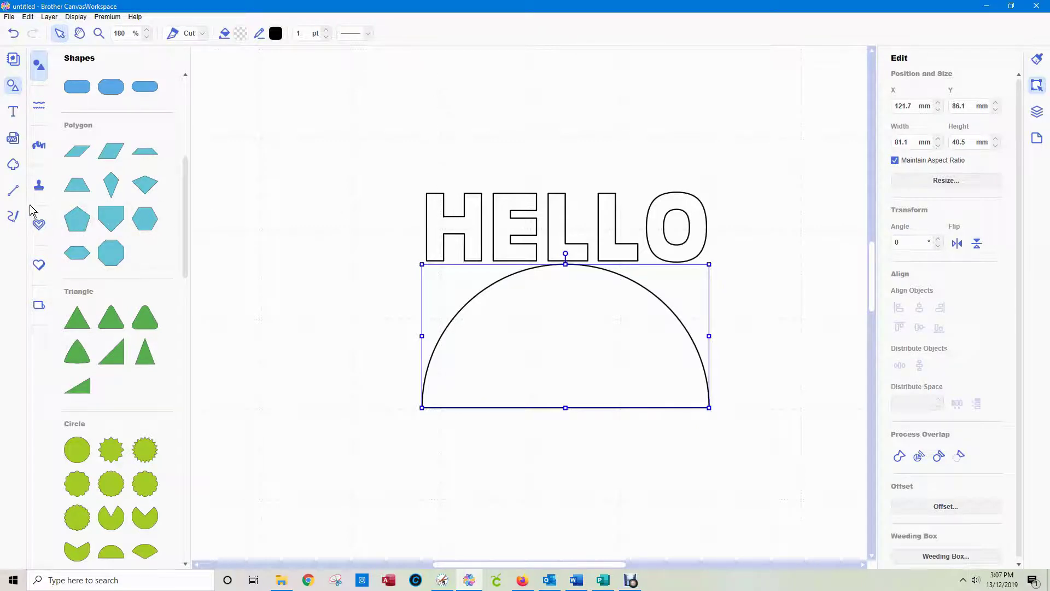
Draw a horizontal guide line about 123 mm long across the middle of the half circle
left_click(13, 190)
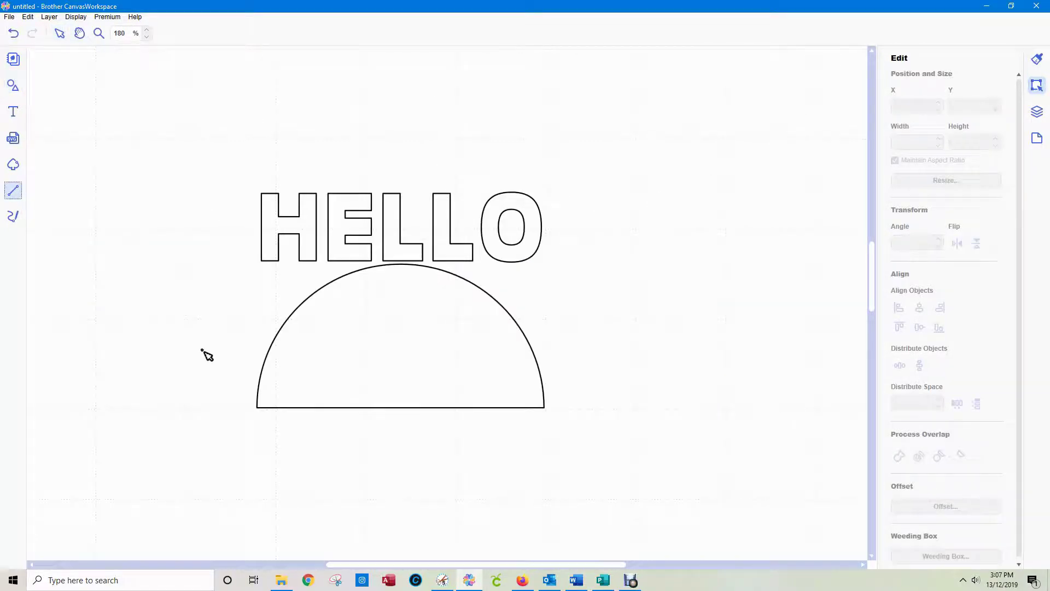
left_click_drag(202, 350, 638, 372)
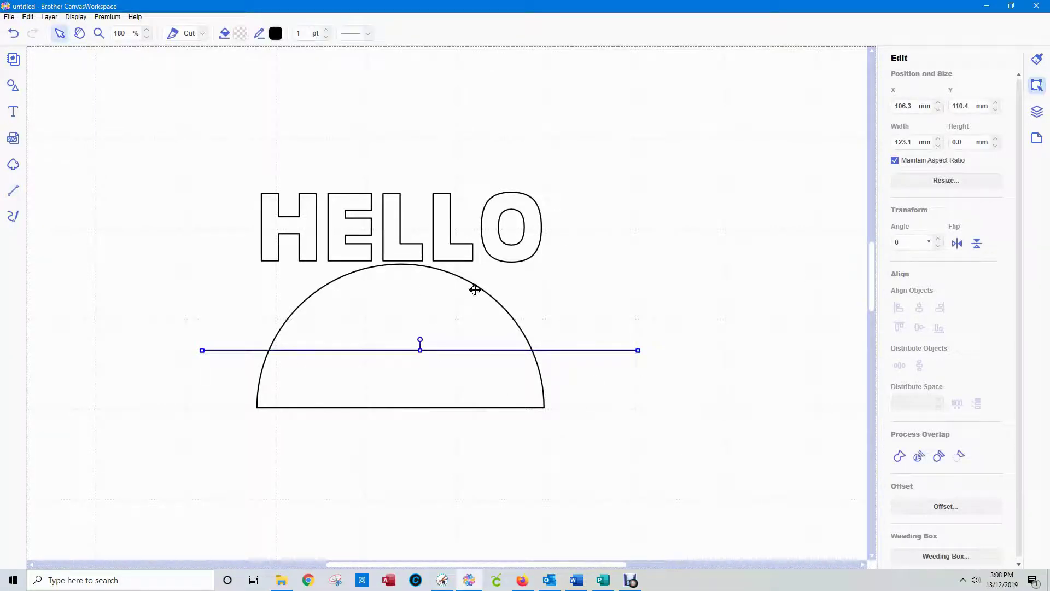
Rotate the letter H to 307° and seat it on the left side of the half circle, just above the guide line
left_click(276, 222)
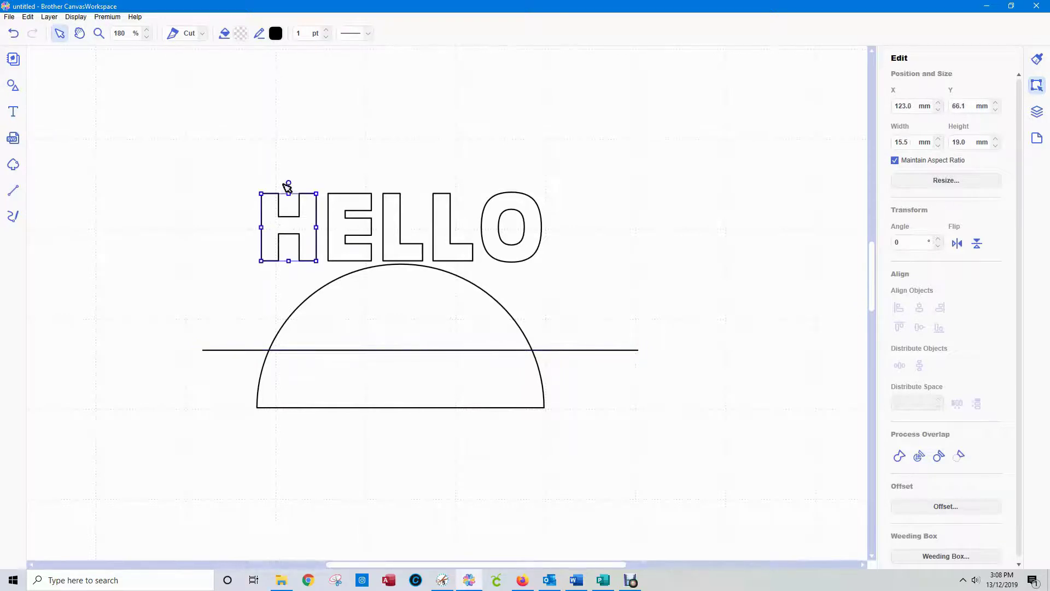
left_click_drag(290, 183, 226, 273)
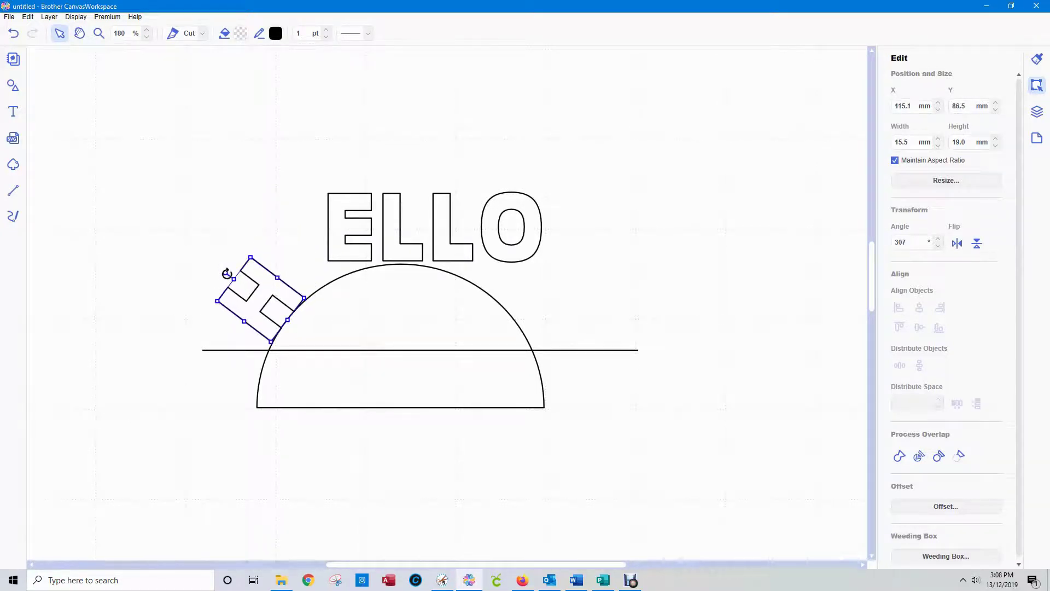
left_click(352, 242)
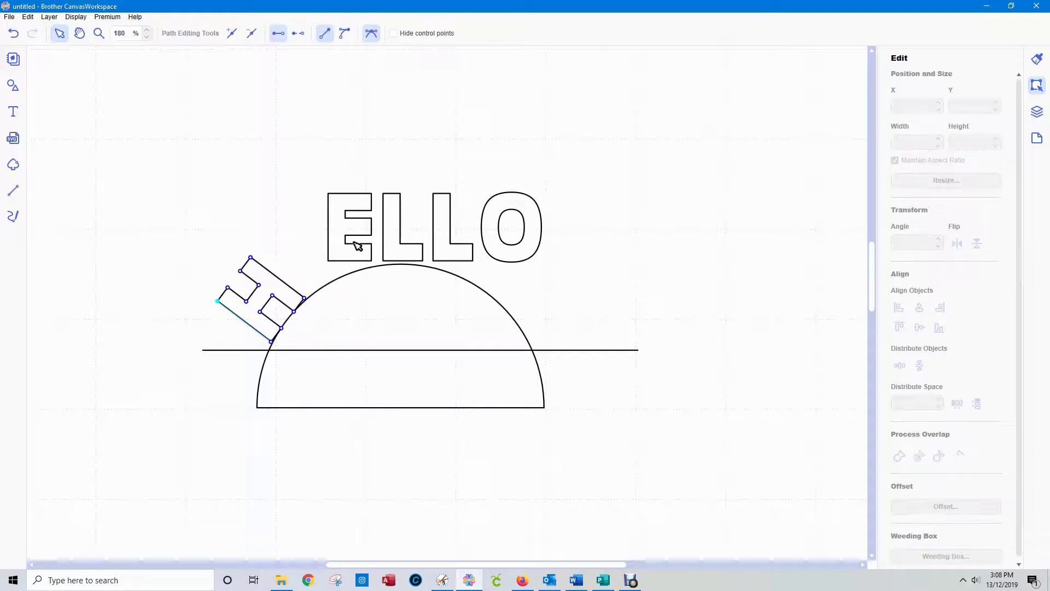
Move the first L down onto the top of the half circle and align the two objects on their horizontal centres
left_click(405, 245)
left_click_drag(394, 243, 392, 250)
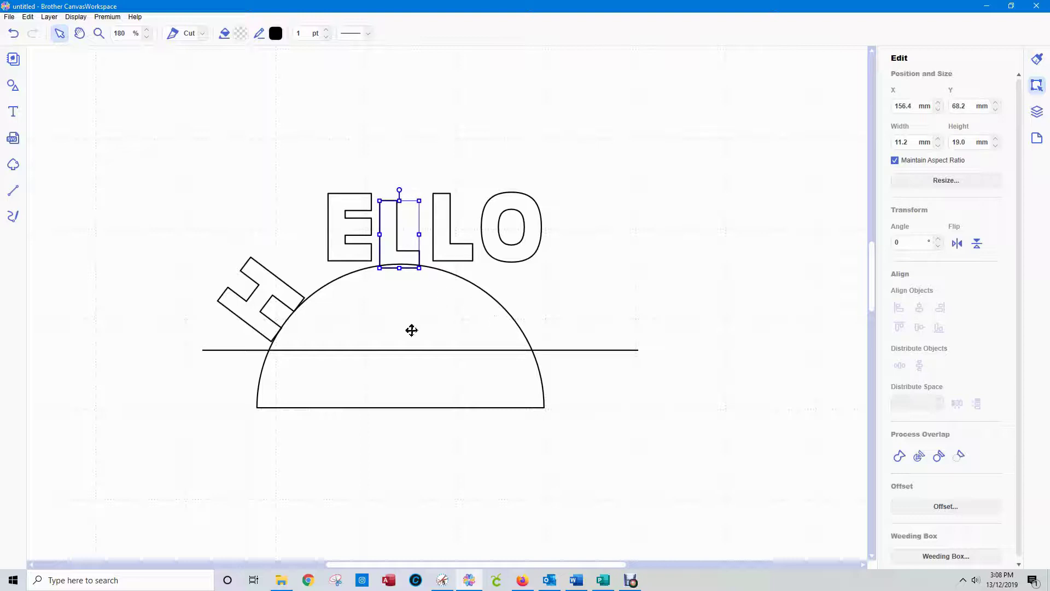
left_click(415, 311, "shift")
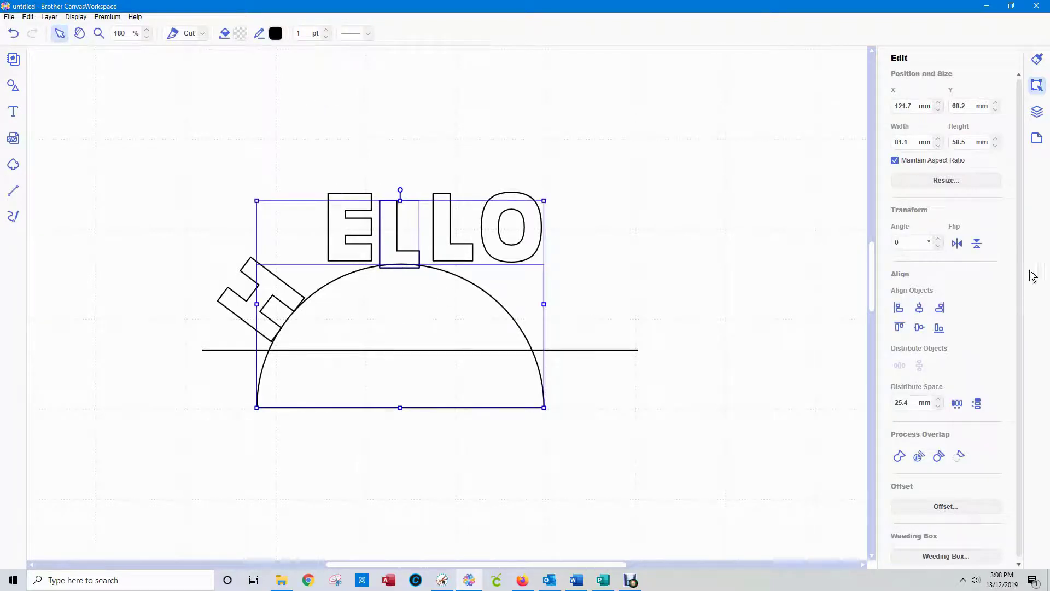
left_click(920, 308)
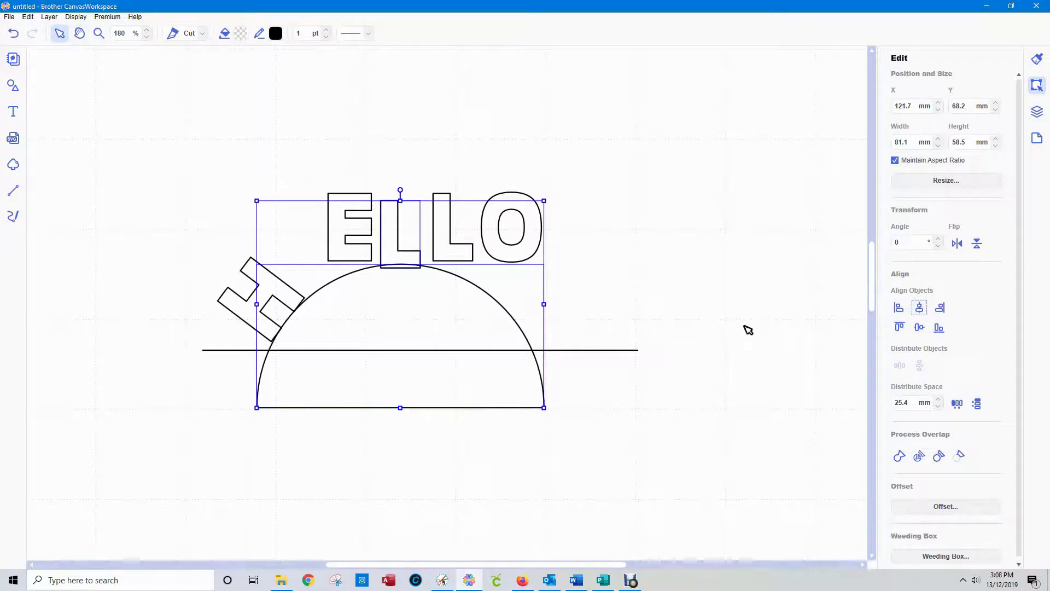
left_click(746, 330)
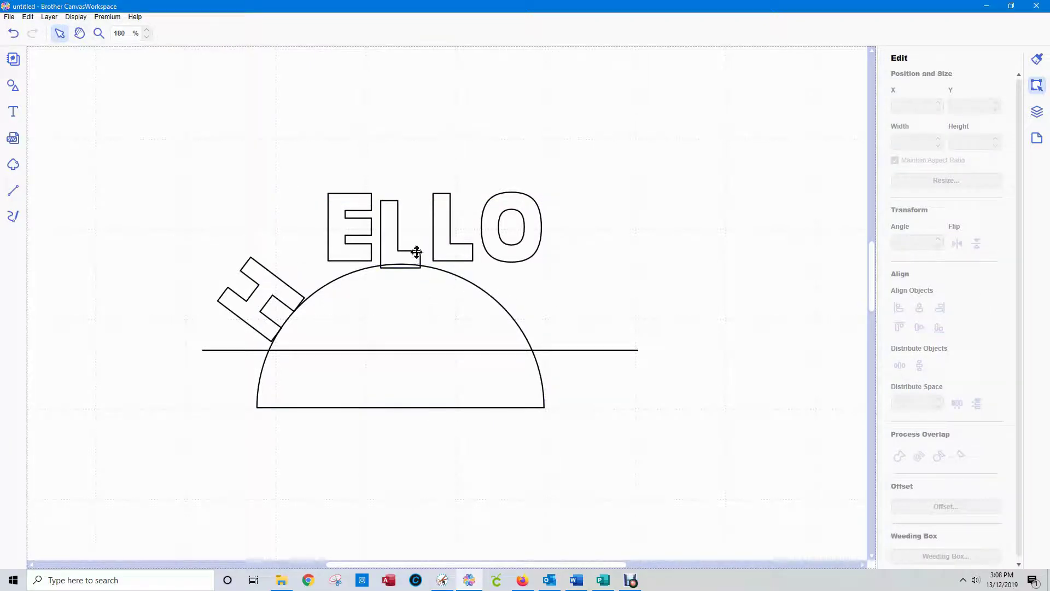
Nudge the first L up to Y 67.1 mm so its base rests on the top of the arc
left_click(407, 255)
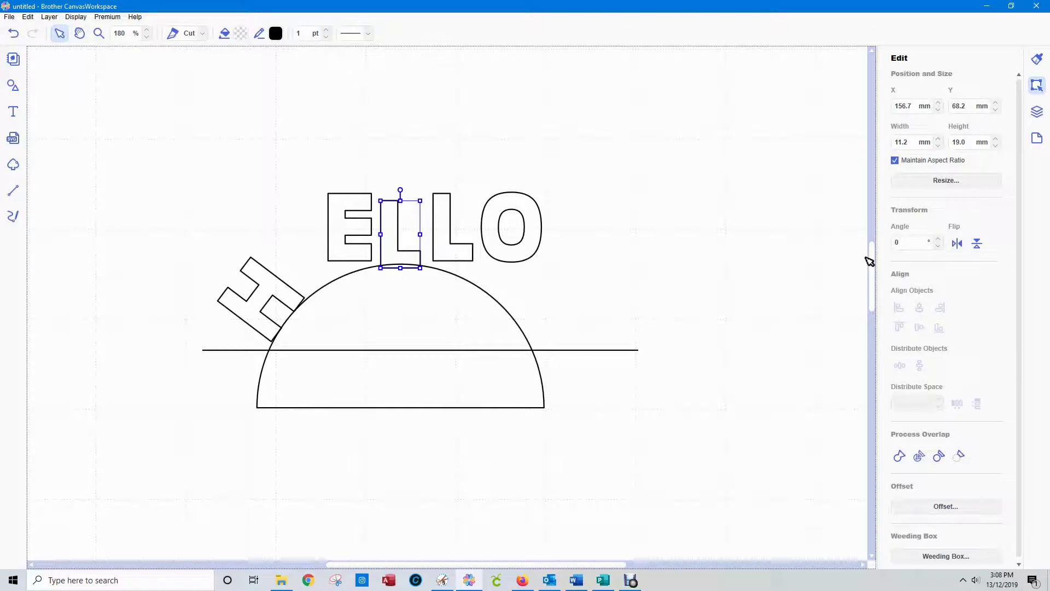
key("Up")
key("Up")
key("Up")
key("Up")
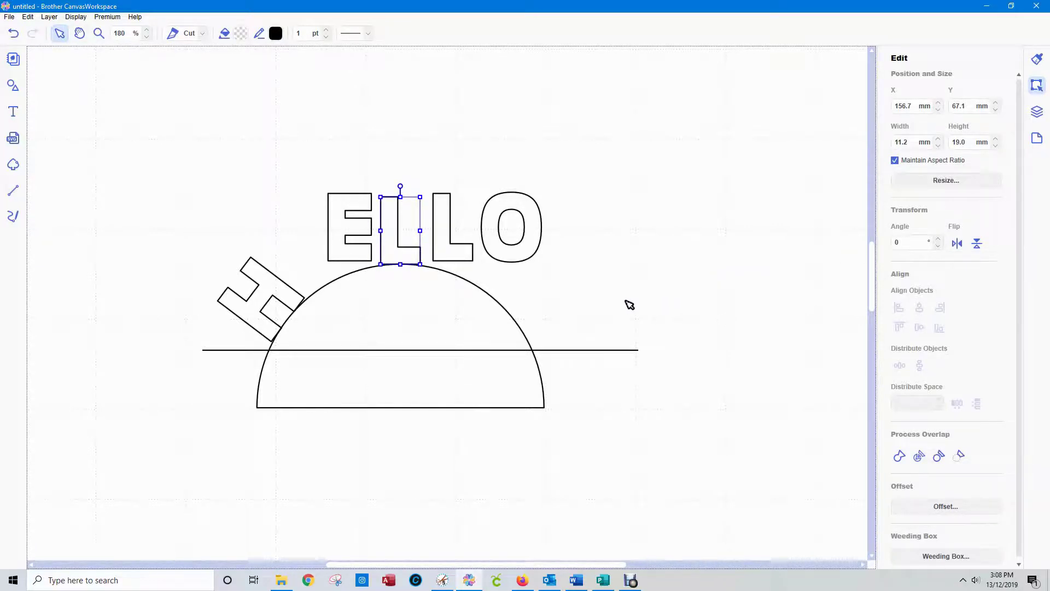
Rotate the letter E to 339° and move it onto the arc between the H and the first L
left_click(349, 220)
left_click_drag(351, 182, 335, 183)
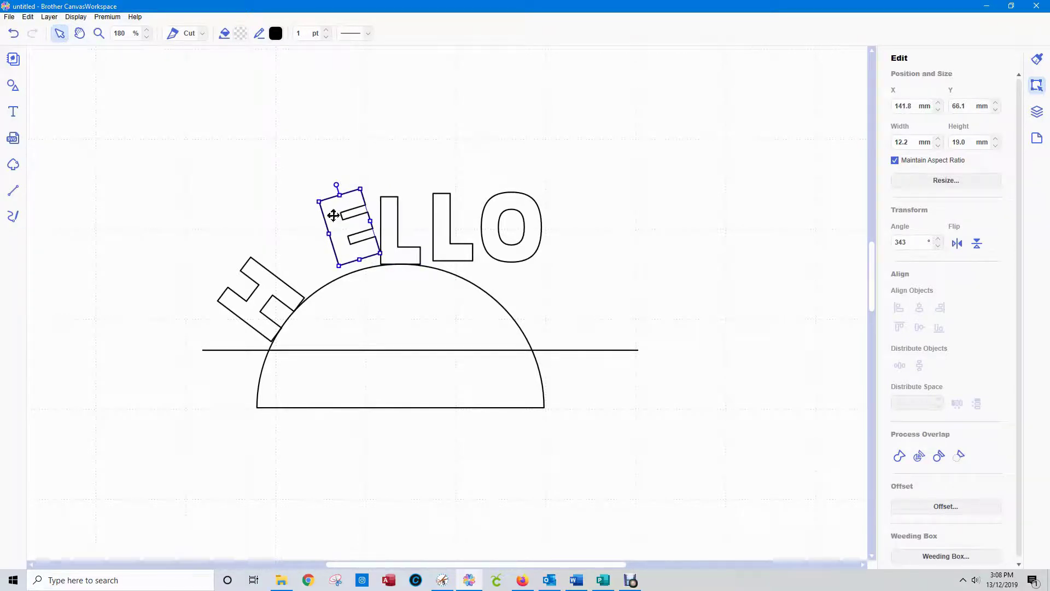
left_click_drag(335, 224, 325, 241)
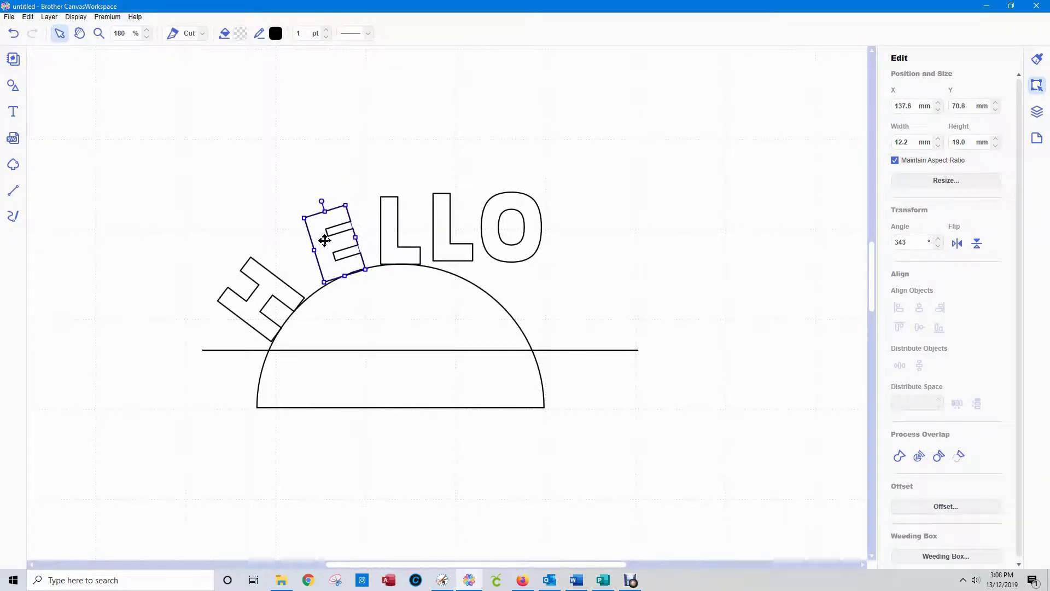
left_click_drag(319, 202, 319, 201)
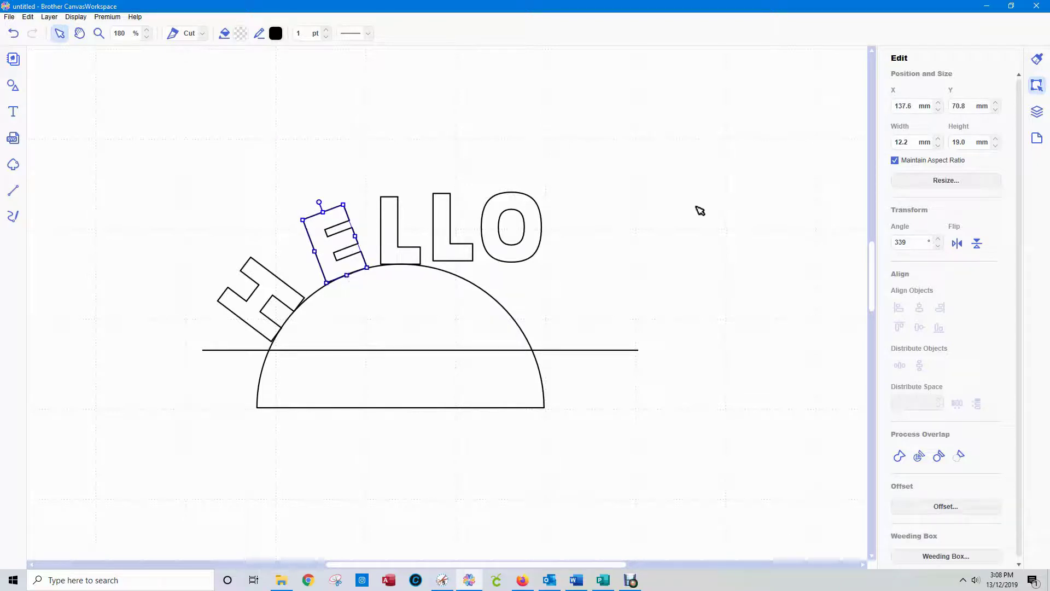
Fine-tune the E on the arc by rotating it to 336° and nudging it to X 136.3 mm, Y 71.3 mm
key("Left")
key("Left")
key("Left")
key("Left")
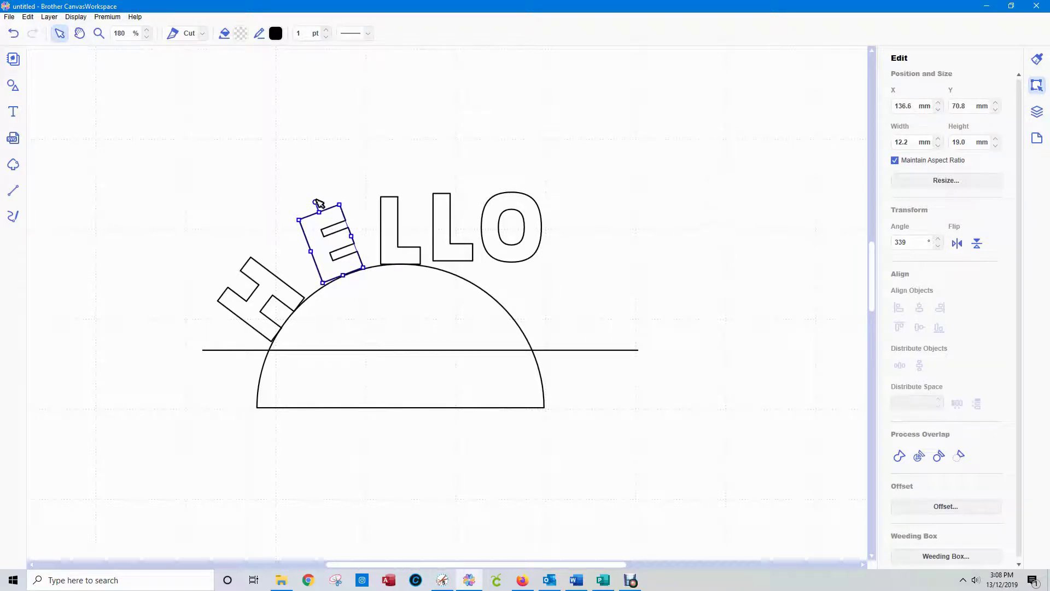
left_click_drag(315, 202, 313, 204)
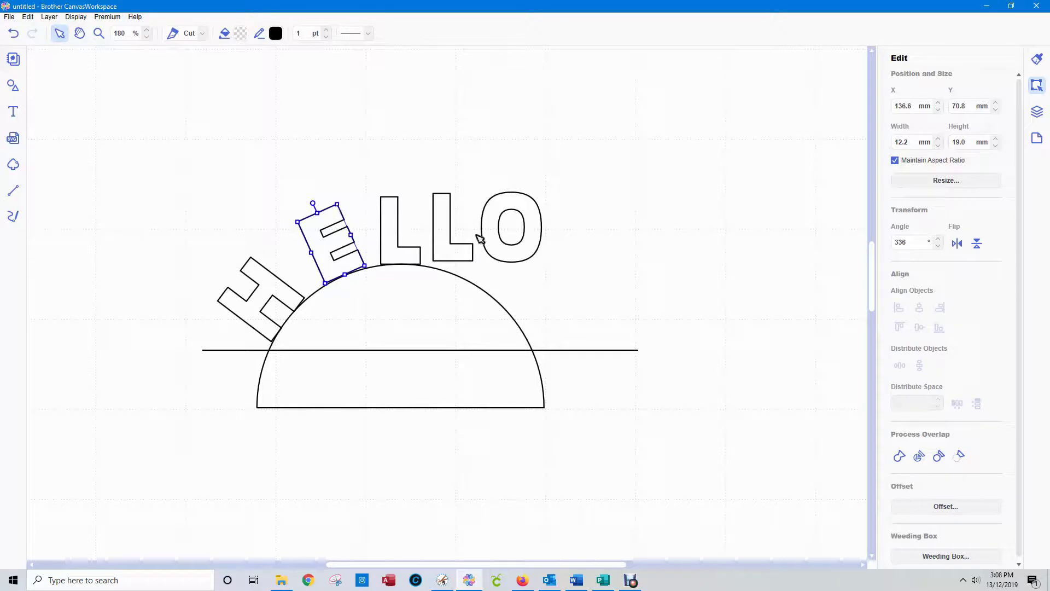
key("Left")
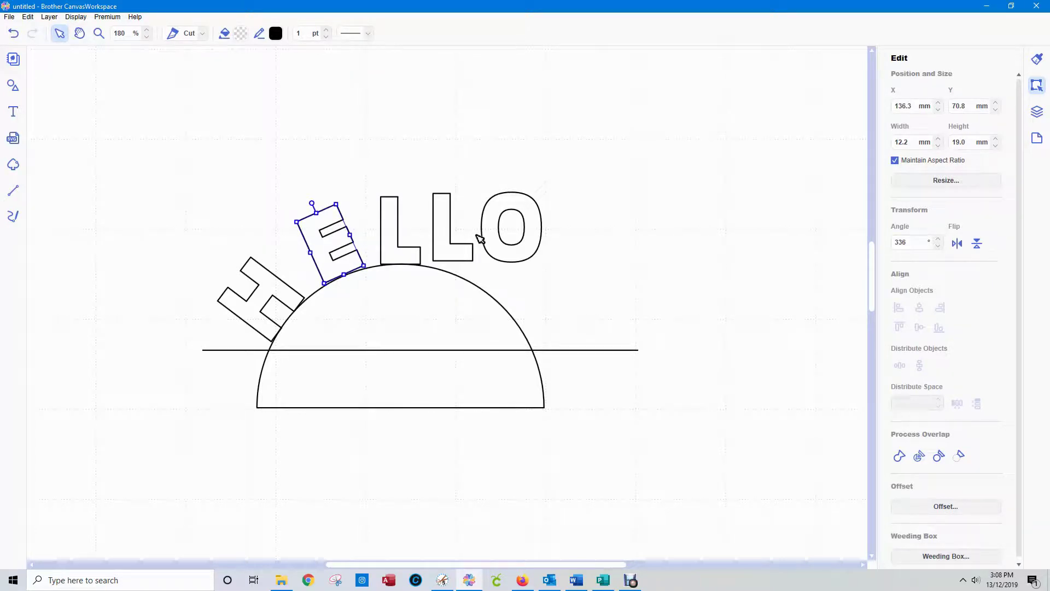
key("Down")
key("Down")
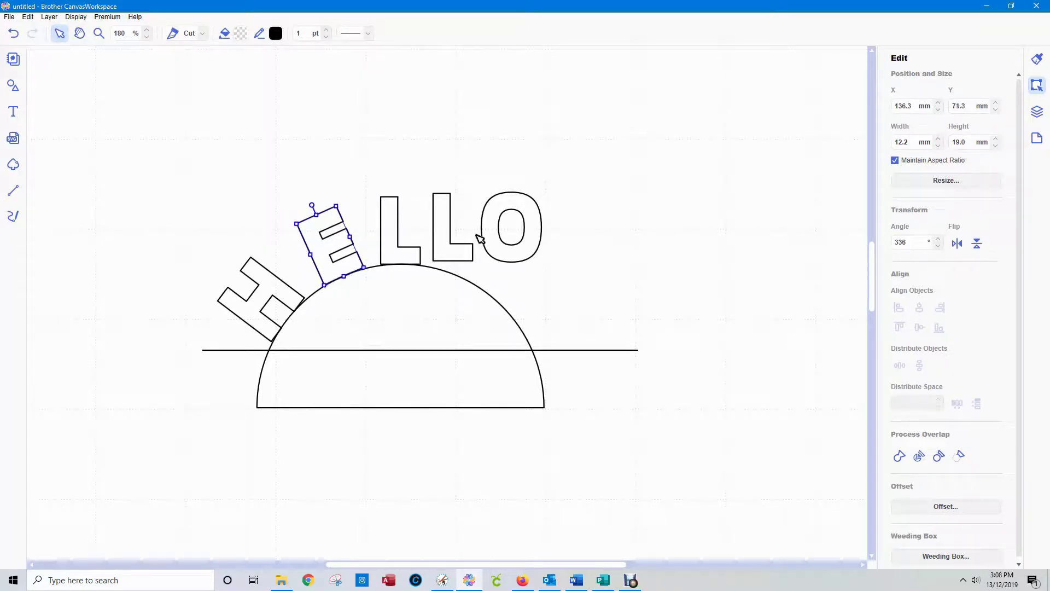
Move the horizontal guide line up slightly to meet the lower corner of the rotated H
left_click(521, 251)
left_click(577, 349)
left_click_drag(577, 349, 581, 342)
Rotate the letter O to 51° and seat it on the right side of the arc at the guide line
left_click(565, 223)
left_click(533, 230)
left_click_drag(513, 182, 572, 297)
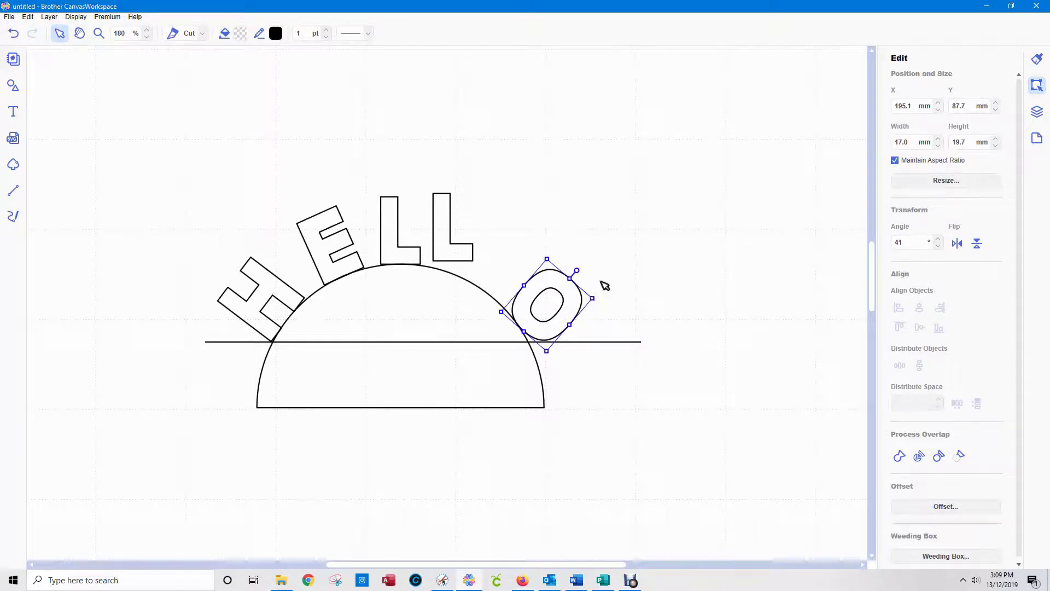
key("Down")
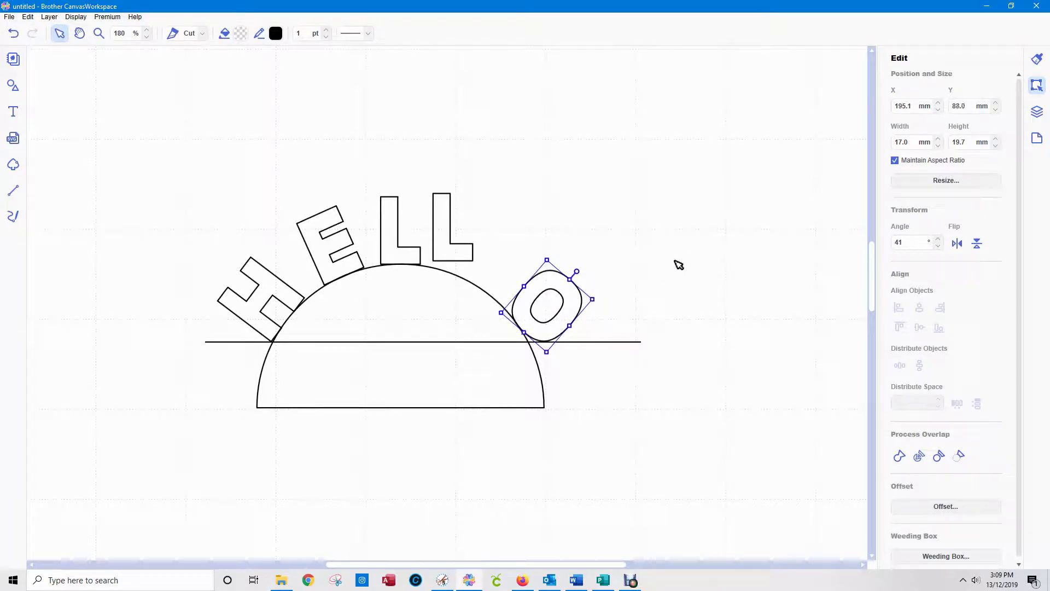
left_click_drag(579, 273, 584, 274)
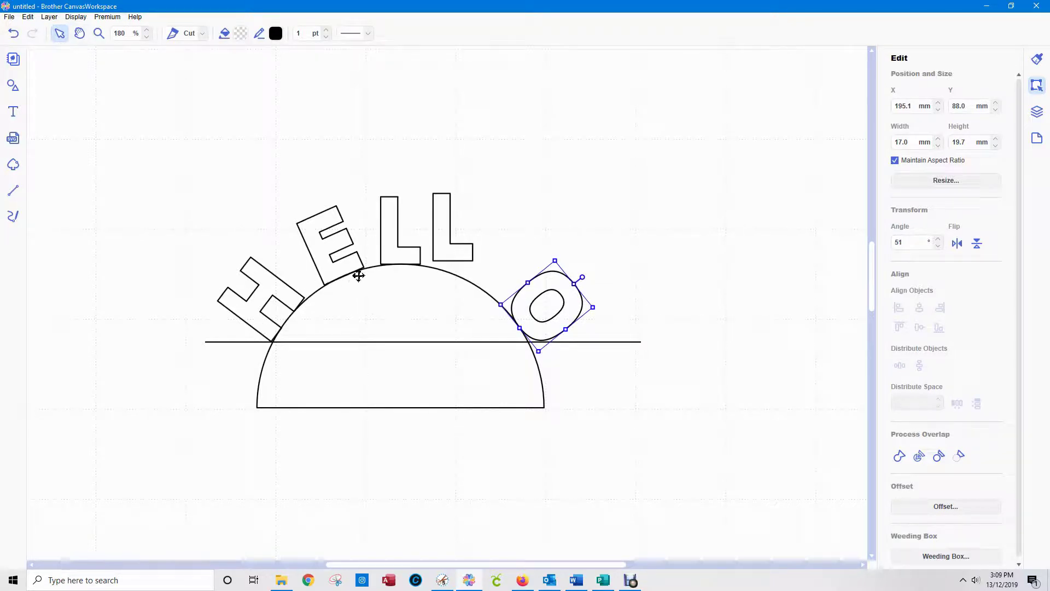
left_click(643, 254)
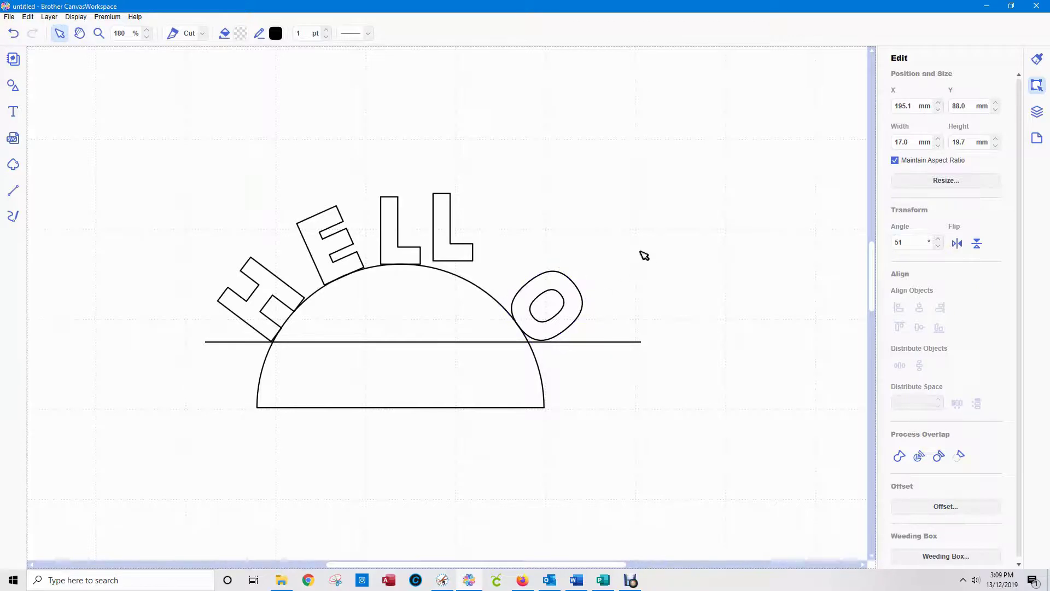
Rotate the second L to 26° and seat it on the arc between the first L and the O
left_click(449, 250)
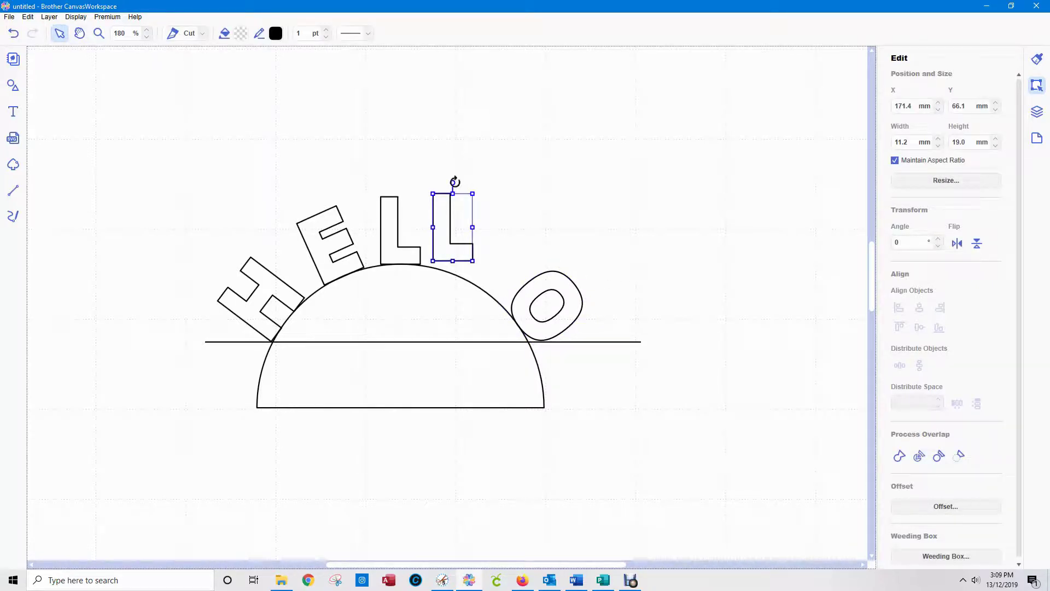
left_click_drag(455, 183, 466, 195)
left_click_drag(440, 233, 465, 253)
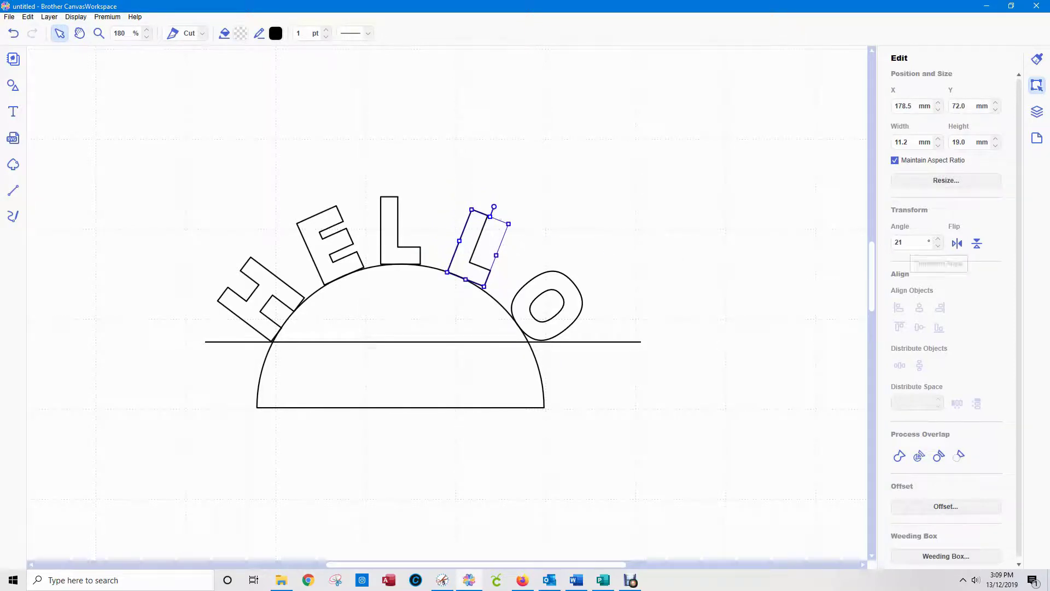
left_click_drag(496, 208, 498, 205)
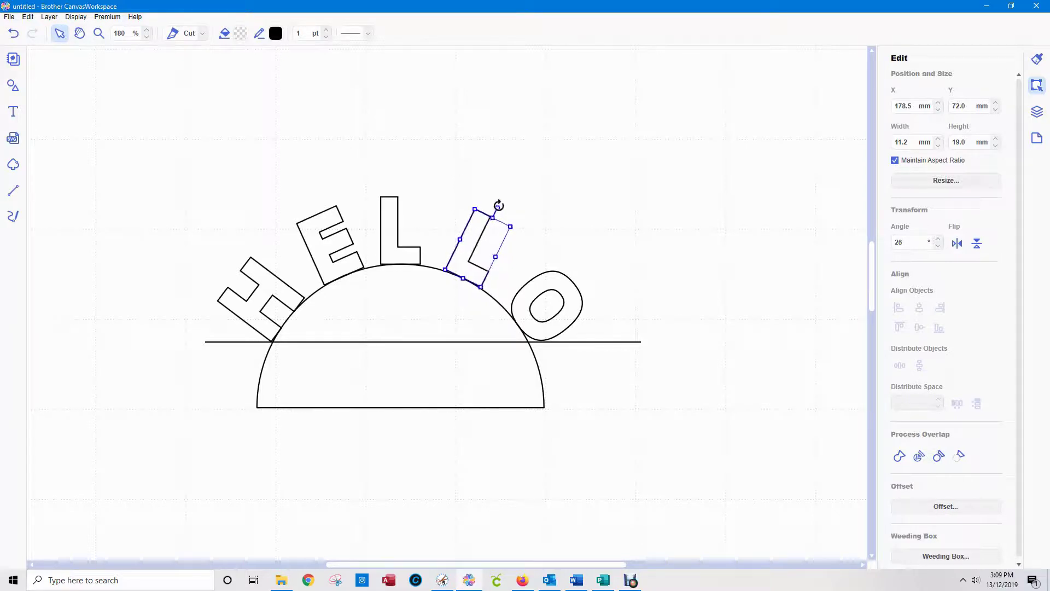
left_click(645, 226)
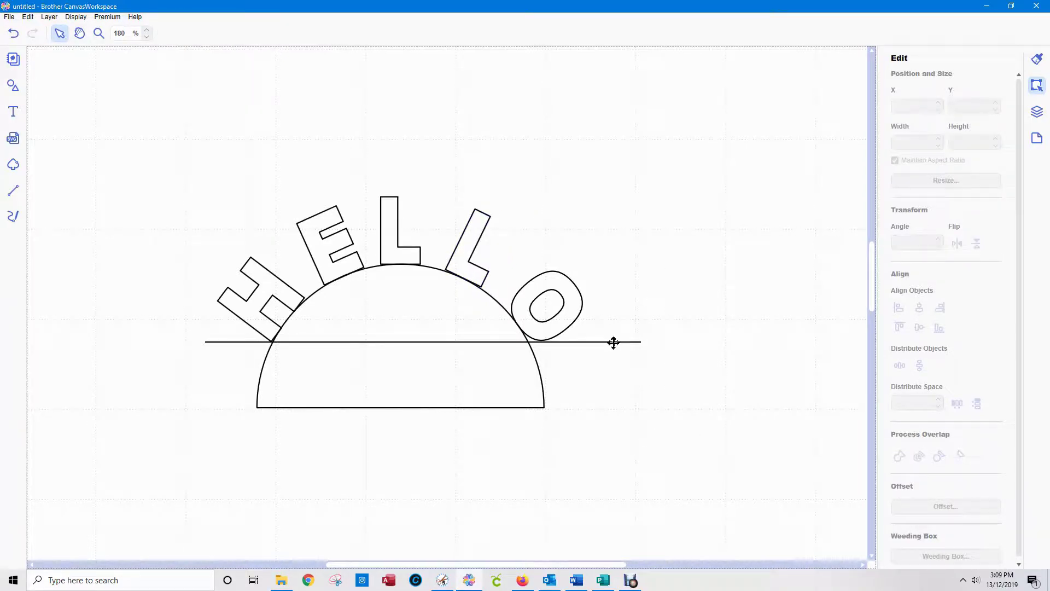
Move the guide line and the half circle down, clear of the curved HELLO letters
left_click_drag(613, 342, 643, 506)
left_click_drag(403, 368, 422, 553)
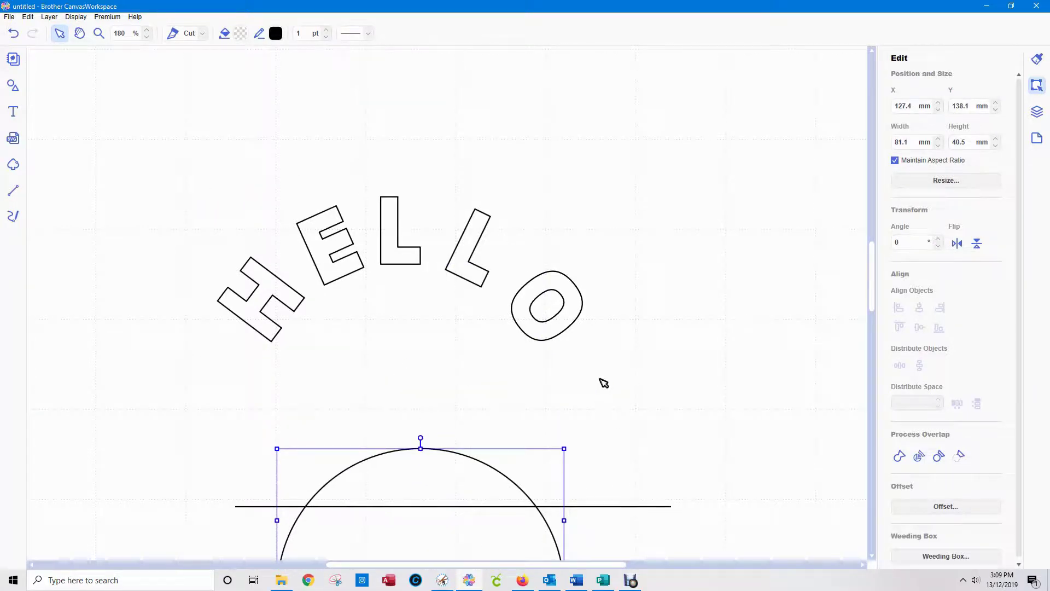
Nudge the E left to X 135.8 mm and rotate it to 331°
left_click(320, 254)
key("Left")
key("Left")
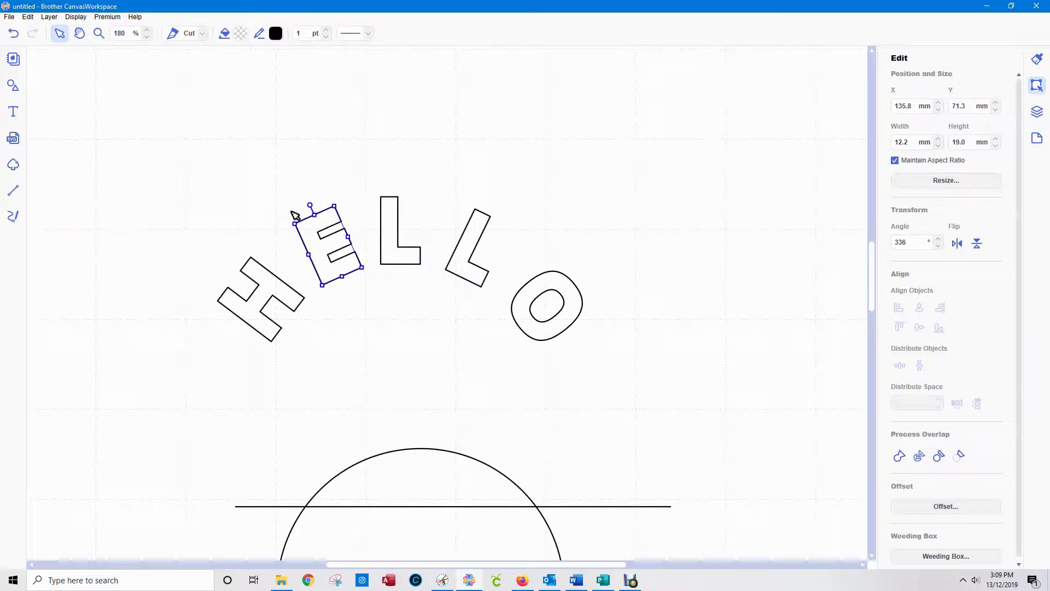
left_click_drag(311, 207, 304, 200)
left_click(705, 237)
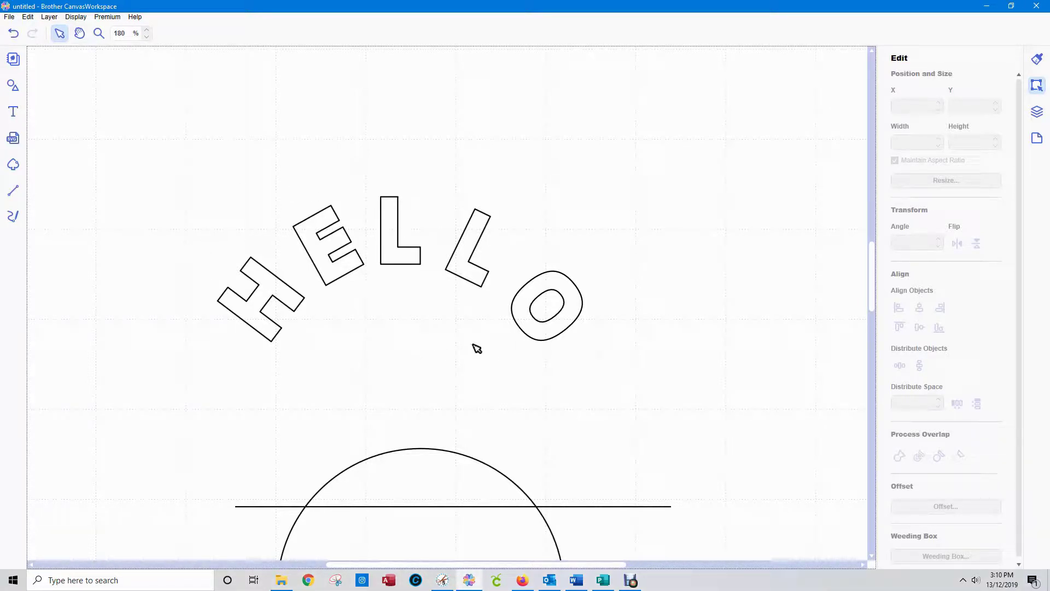
Move the half circle back under the letters and nudge it to X 122.0 mm, Y 86.3 mm to check their fit
left_click_drag(434, 450, 417, 274)
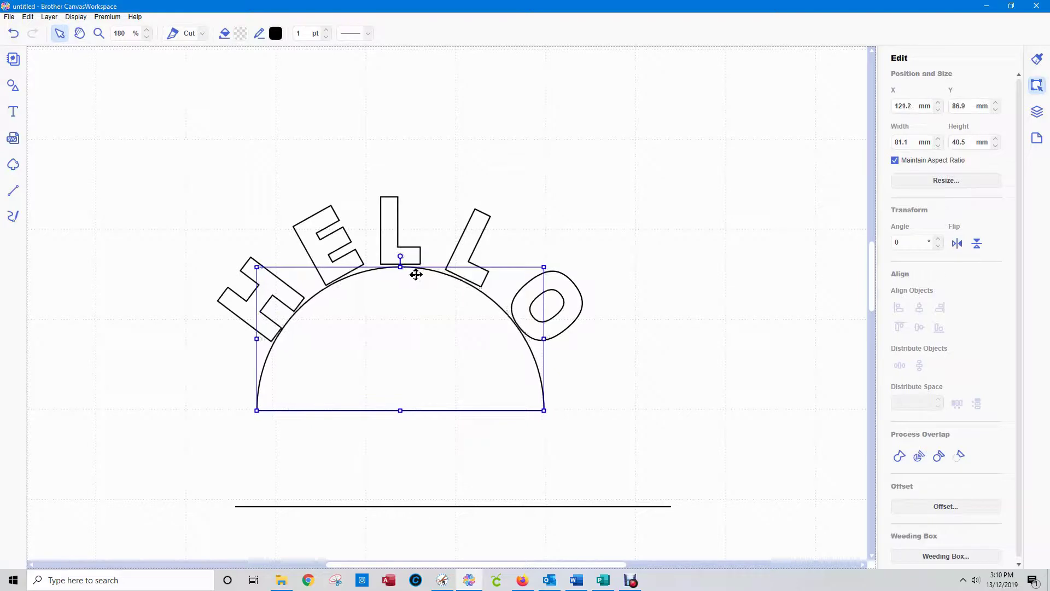
left_click(328, 237)
left_click(437, 316)
key("Up")
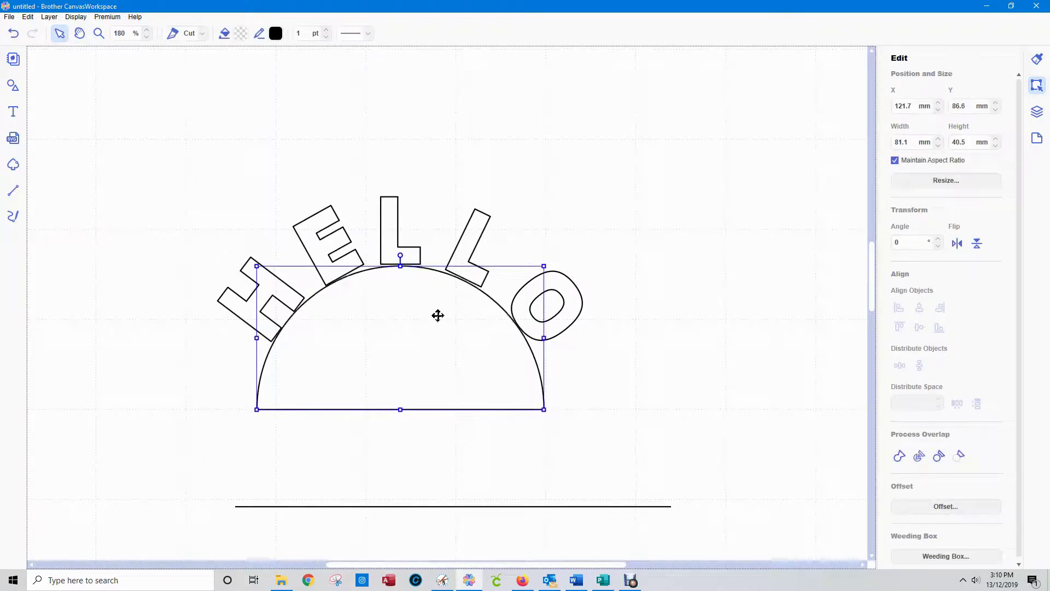
key("Up")
key("Right")
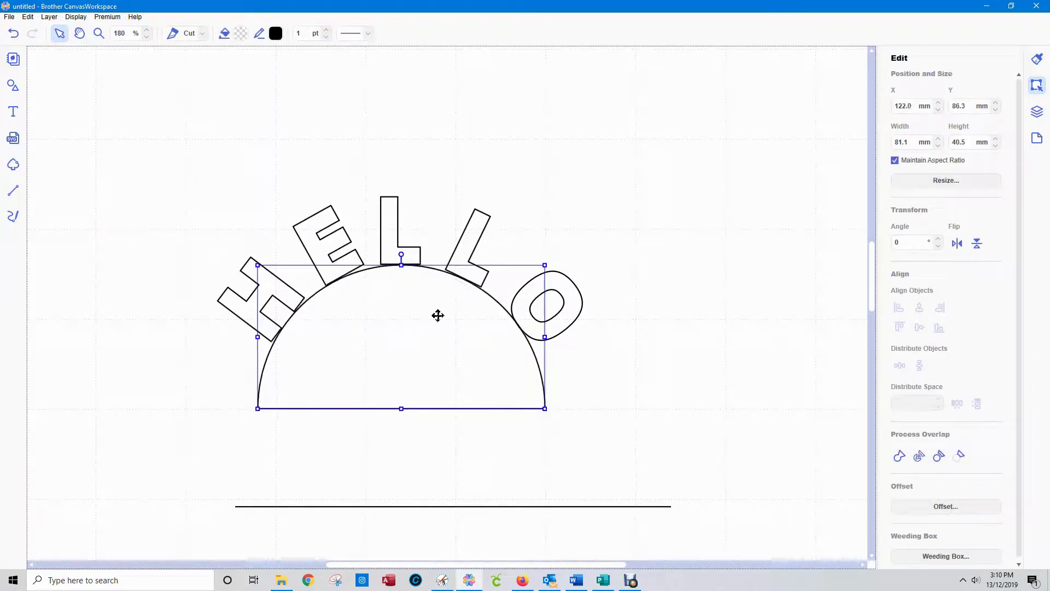
Rotate the E slightly clockwise so its base sits evenly on the arc
left_click(322, 232)
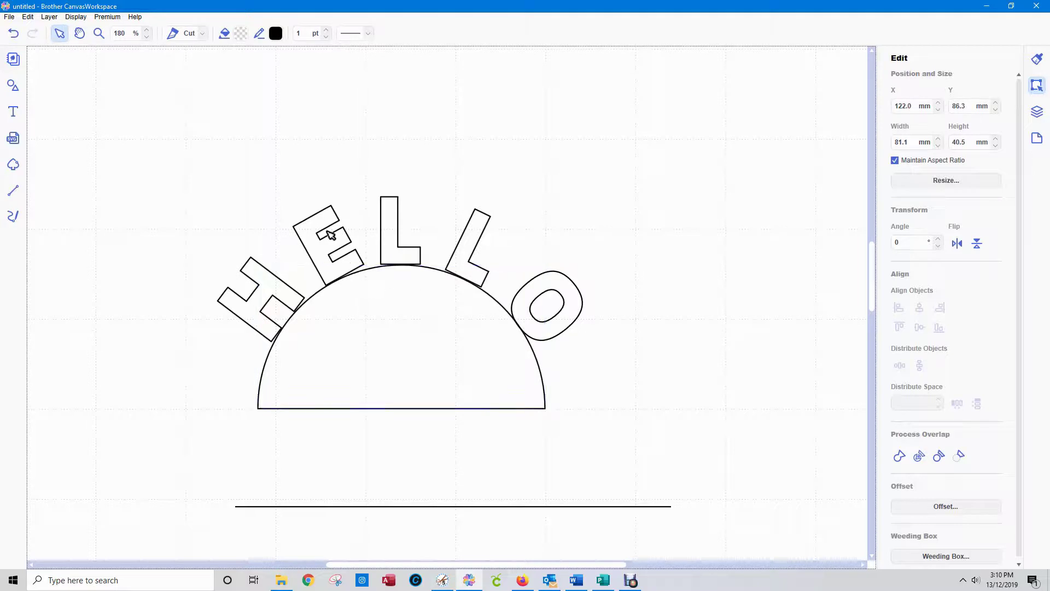
left_click(308, 213)
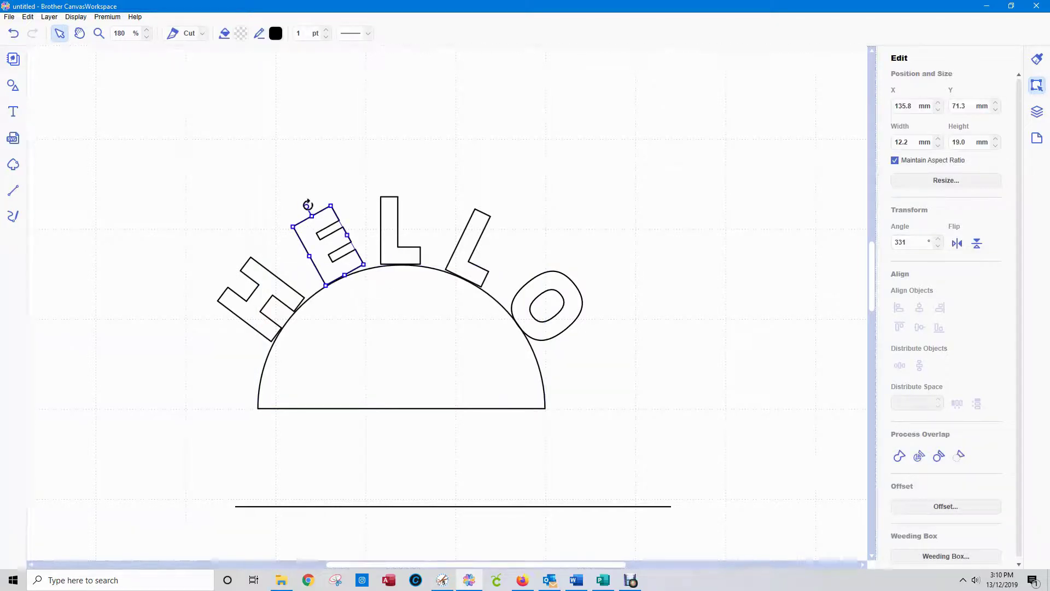
left_click(694, 312)
Move the half circle down clear of the arched HELLO letters and group the five letters together
left_click_drag(386, 366, 403, 514)
left_click_drag(128, 150, 622, 350)
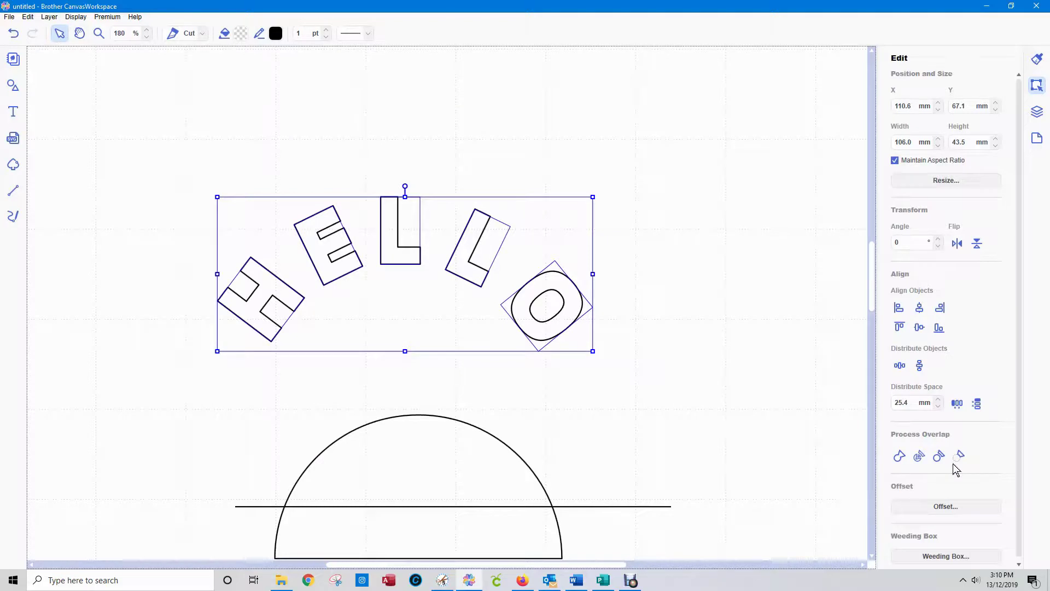
left_click(1037, 111)
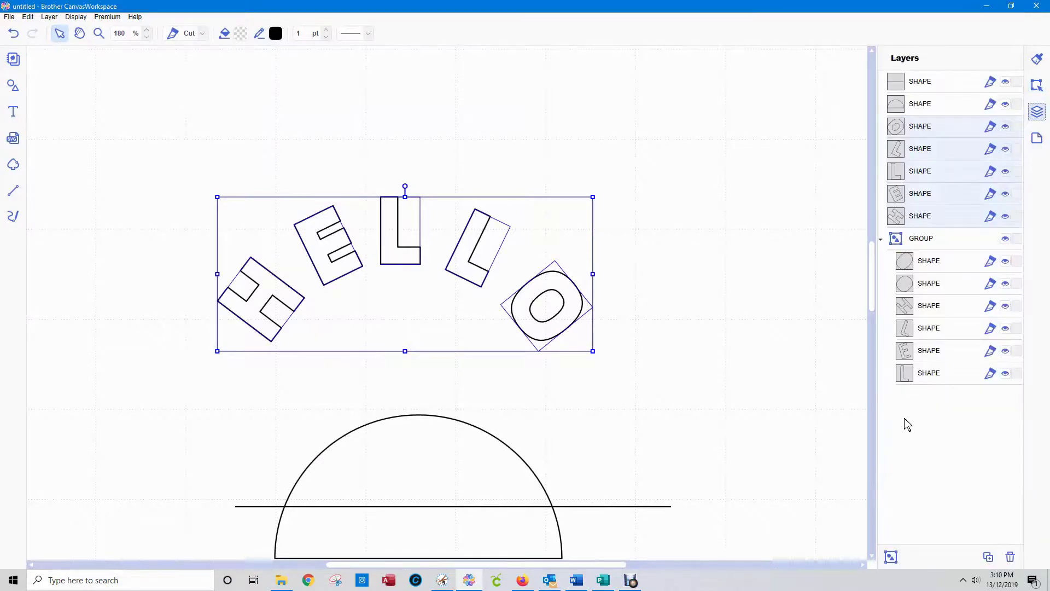
key("ctrl+g")
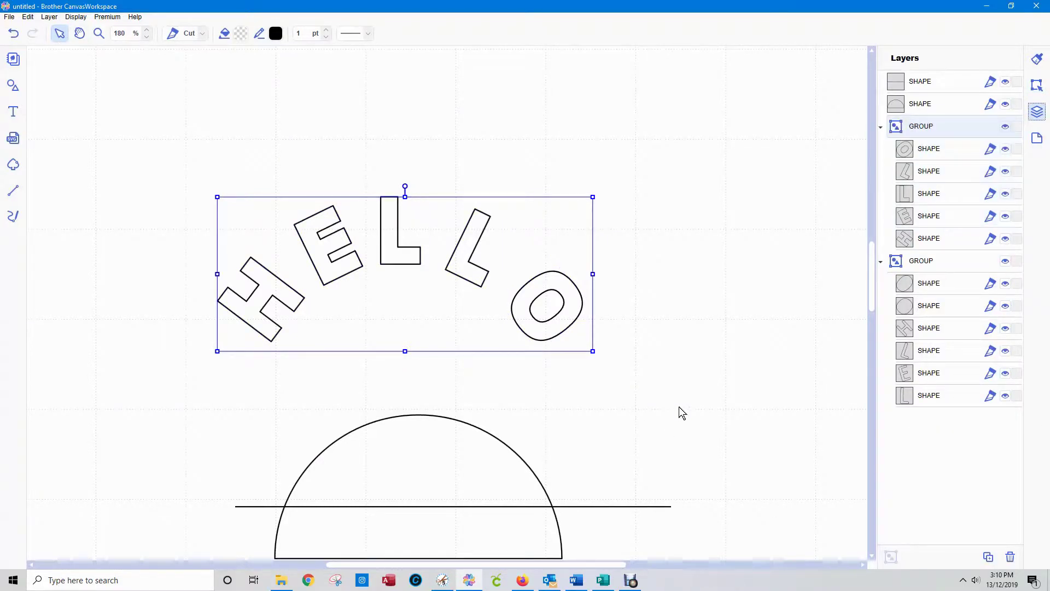
left_click(741, 288)
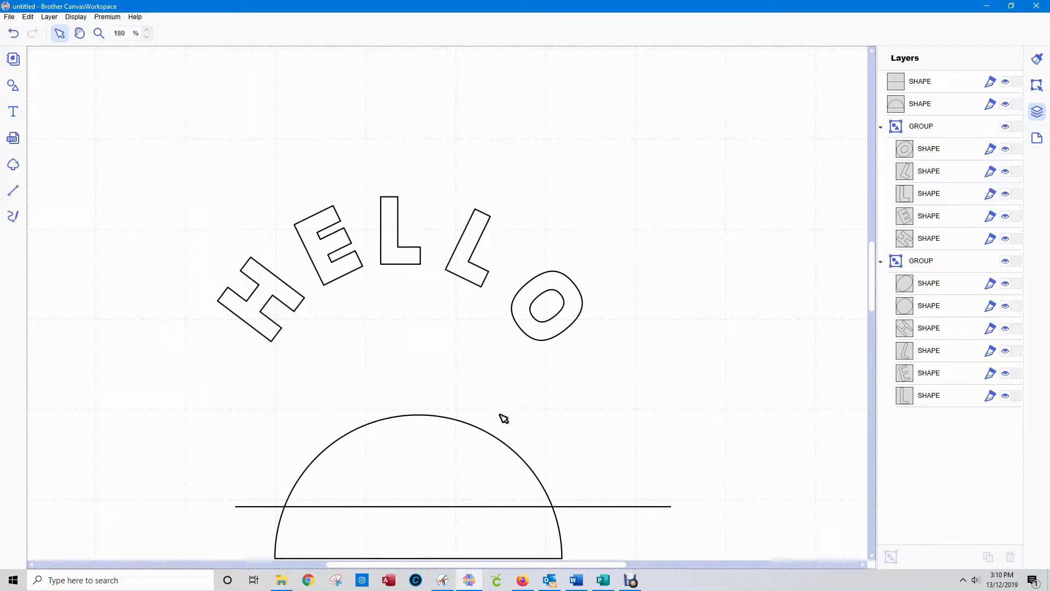
Compare the grouped arched HELLO and its half circle with the scanned curved HELLO lettering further down the page
scroll(681, 339, "down", 3)
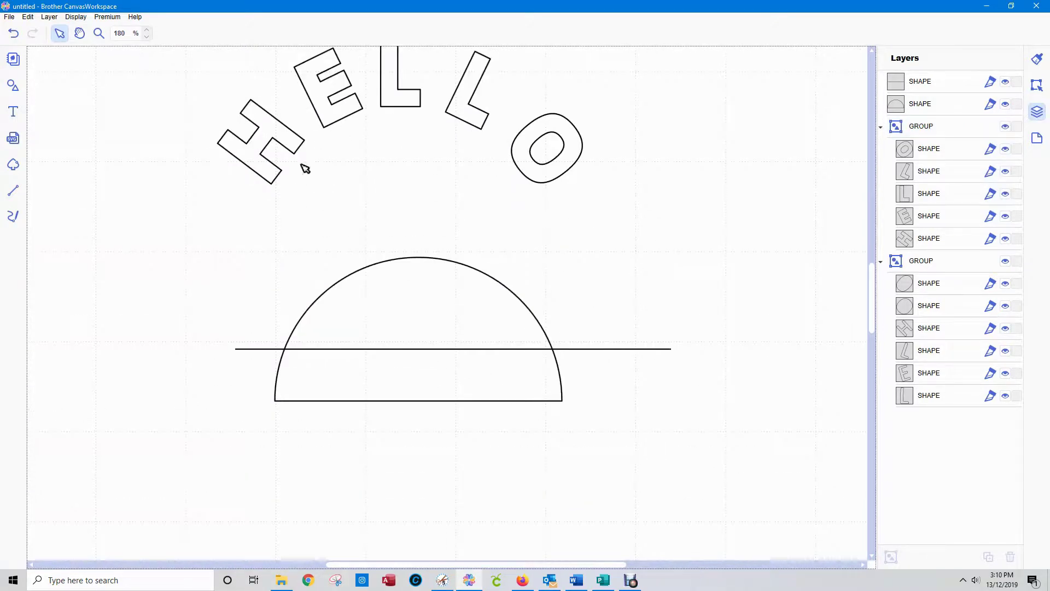
scroll(651, 203, "down", 5)
scroll(647, 204, "down", 2)
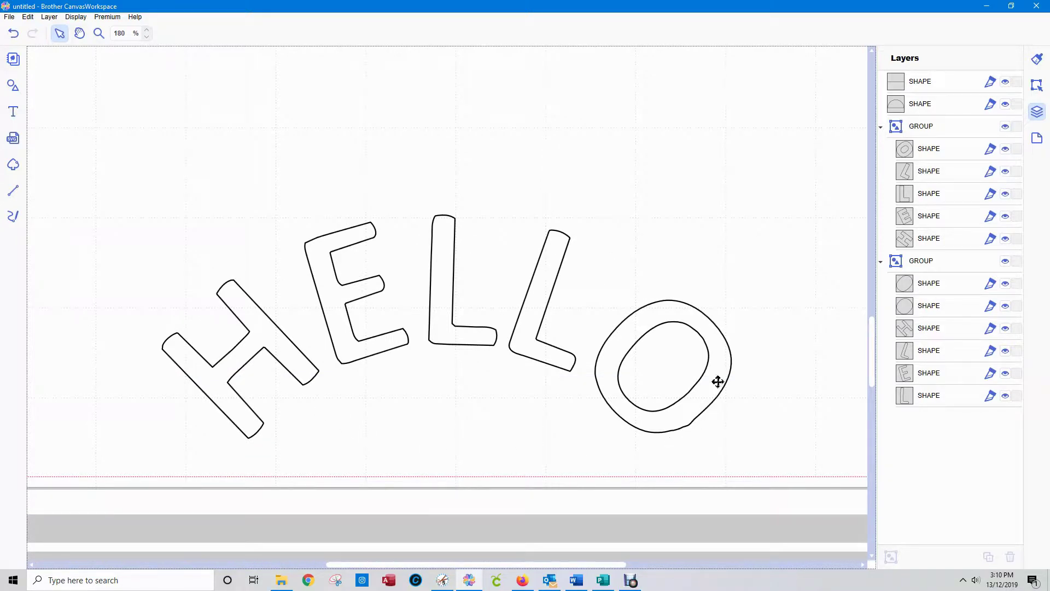
scroll(665, 221, "up", 7)
scroll(666, 222, "up", 3)
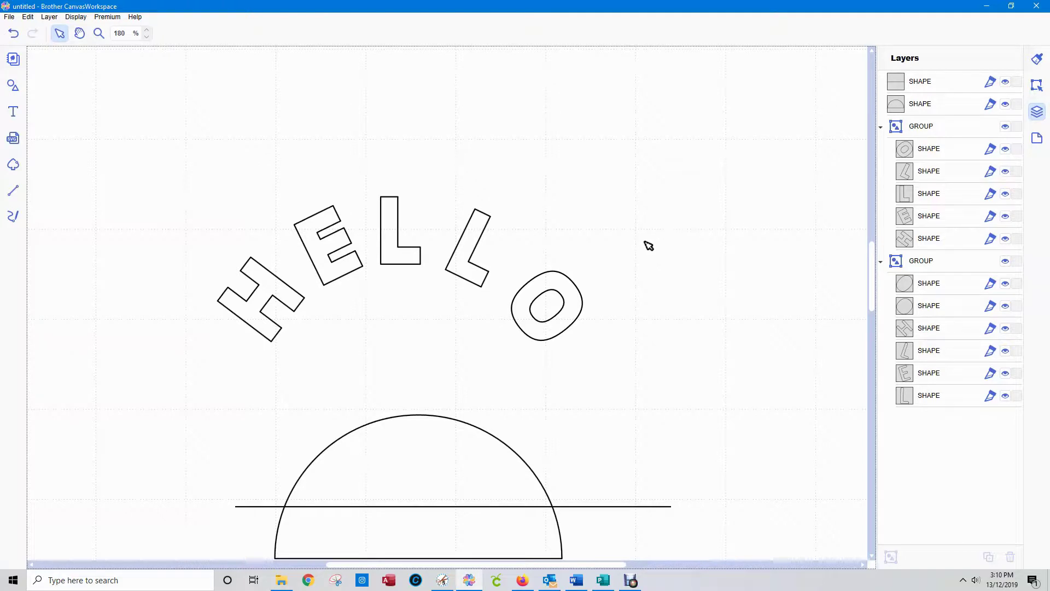
left_click(440, 460)
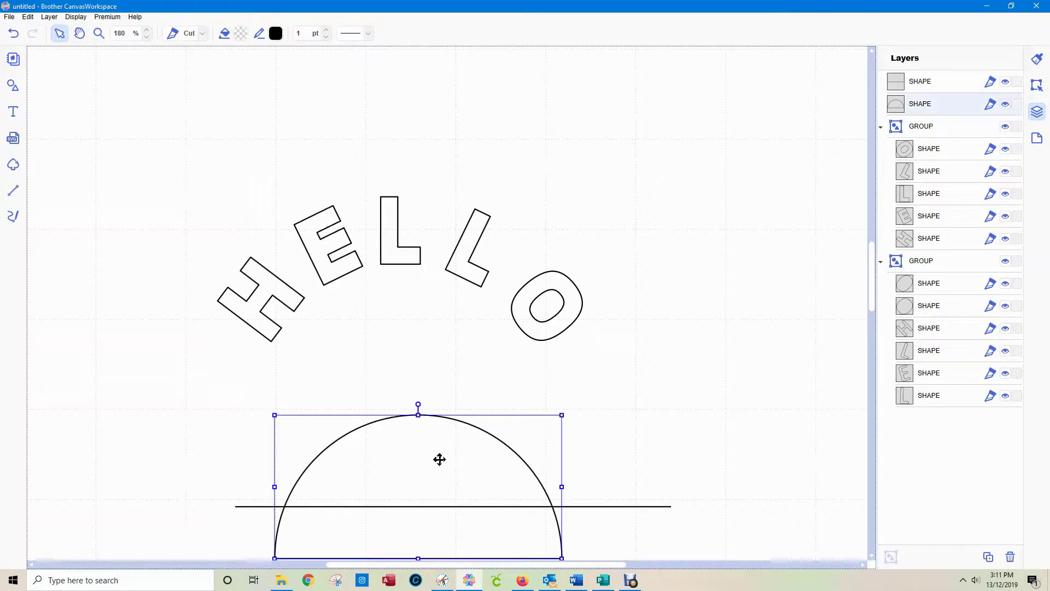
scroll(621, 353, "down", 4)
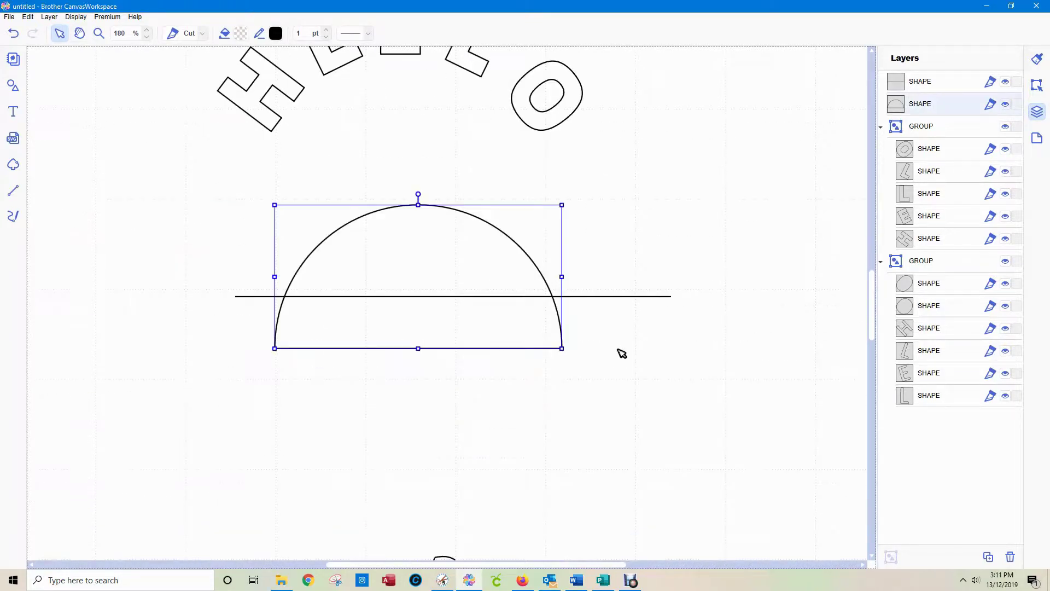
scroll(622, 352, "down", 2)
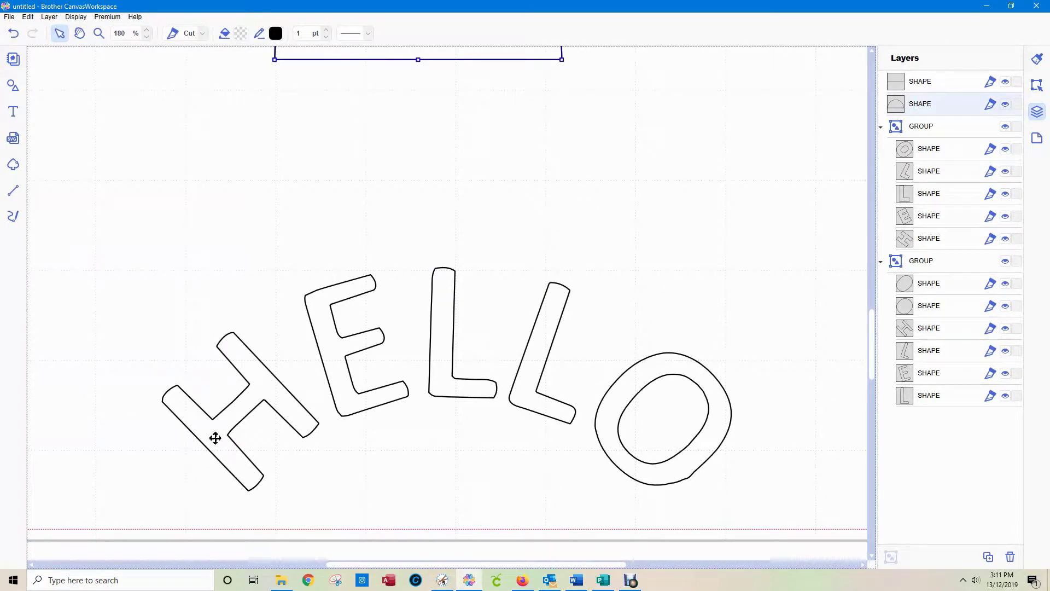
scroll(658, 237, "up", 5)
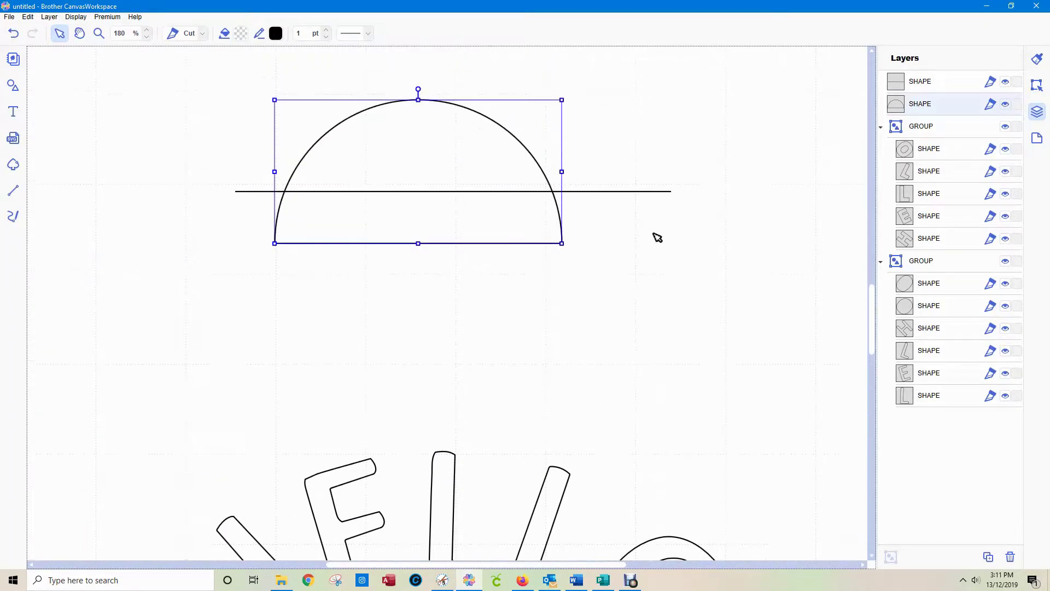
scroll(657, 237, "up", 2)
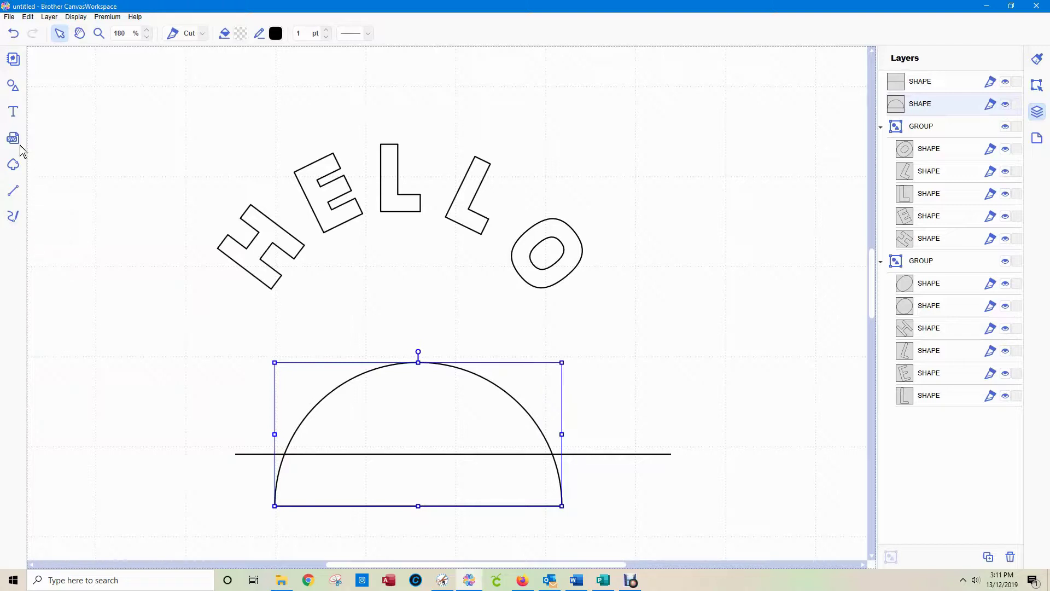
Draw a large equilateral triangle from the basic triangle shapes beside the half circle
left_click(13, 111)
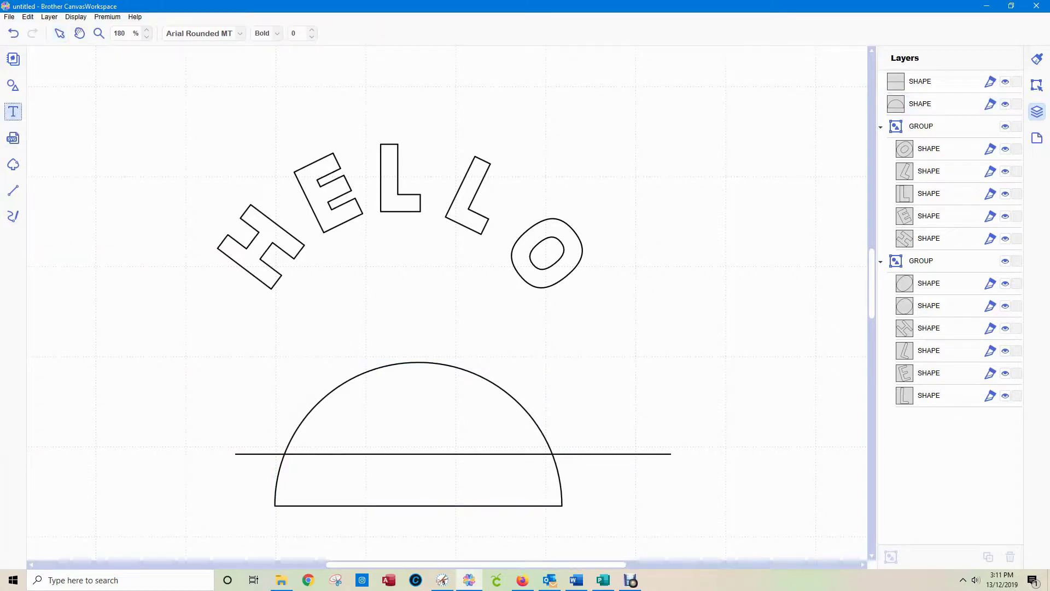
left_click(13, 86)
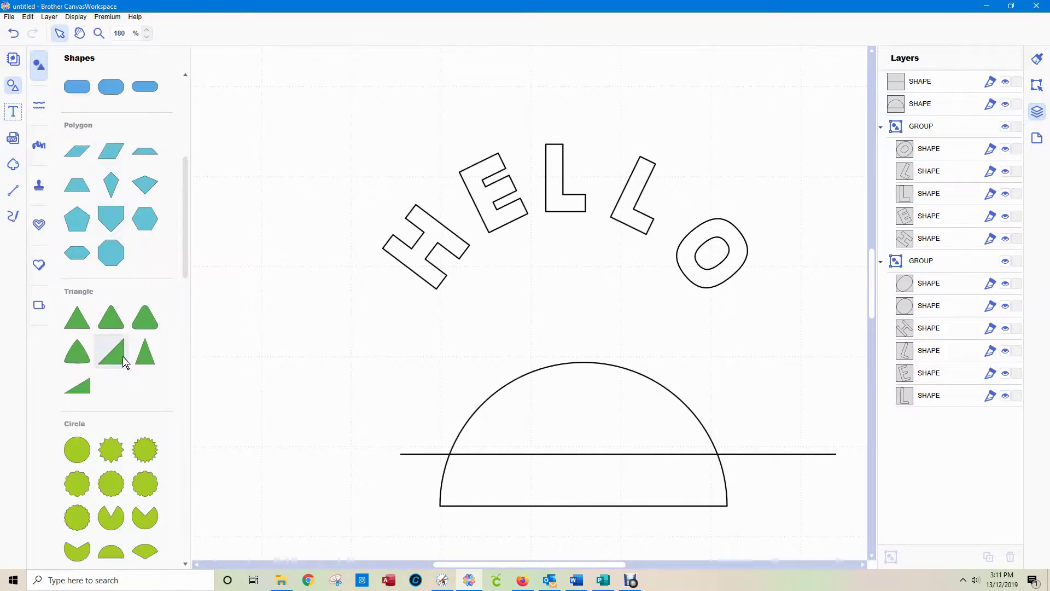
left_click(81, 319)
left_click_drag(284, 226, 476, 534)
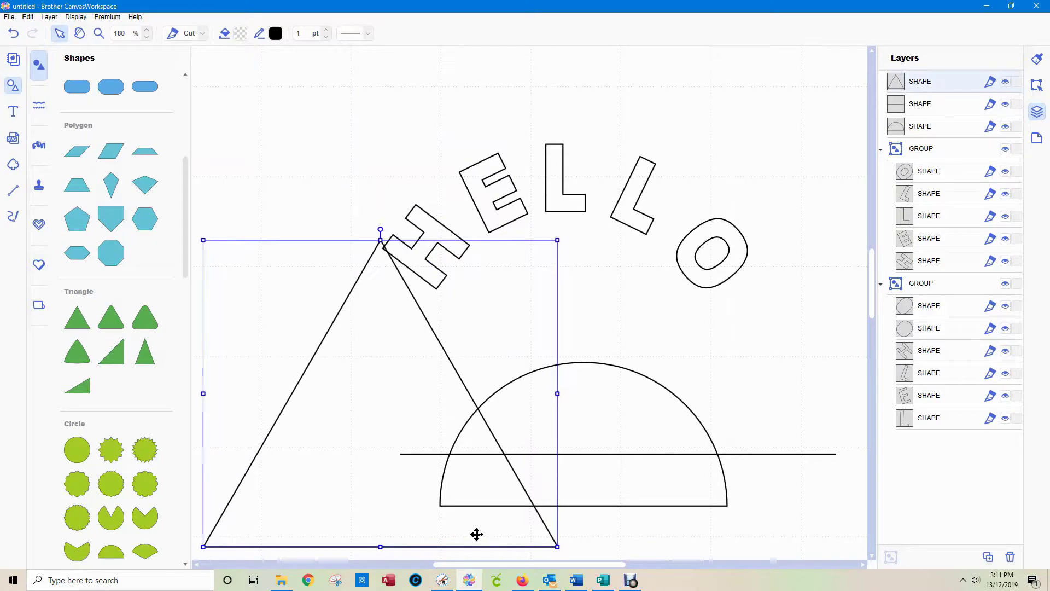
Delete the half circle, then shrink the triangle to about 42.6 mm by 36.9 mm and place it below the arched letters
left_click(617, 372)
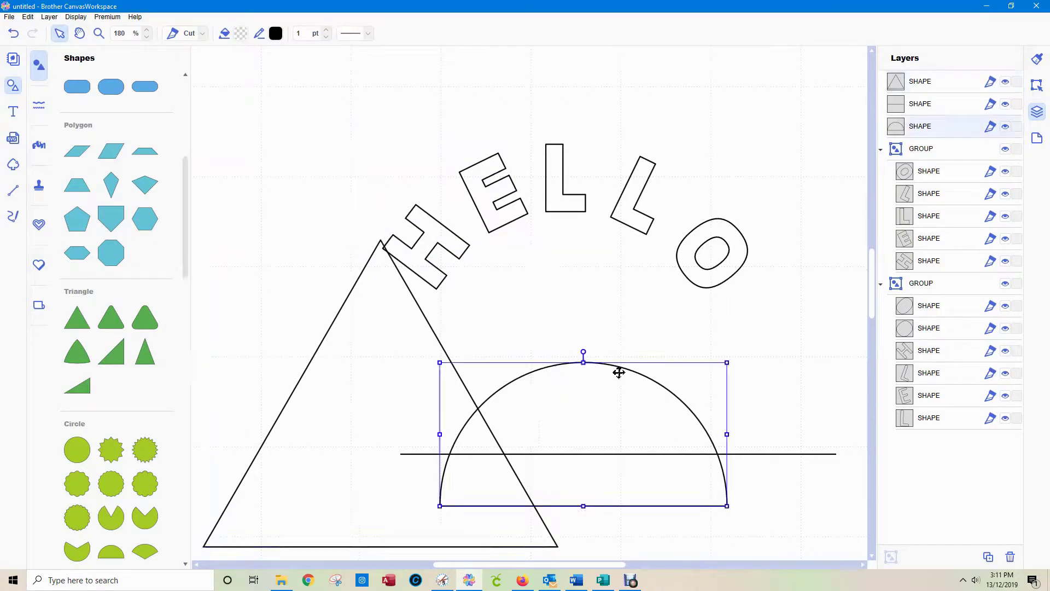
key("Delete")
left_click(429, 509)
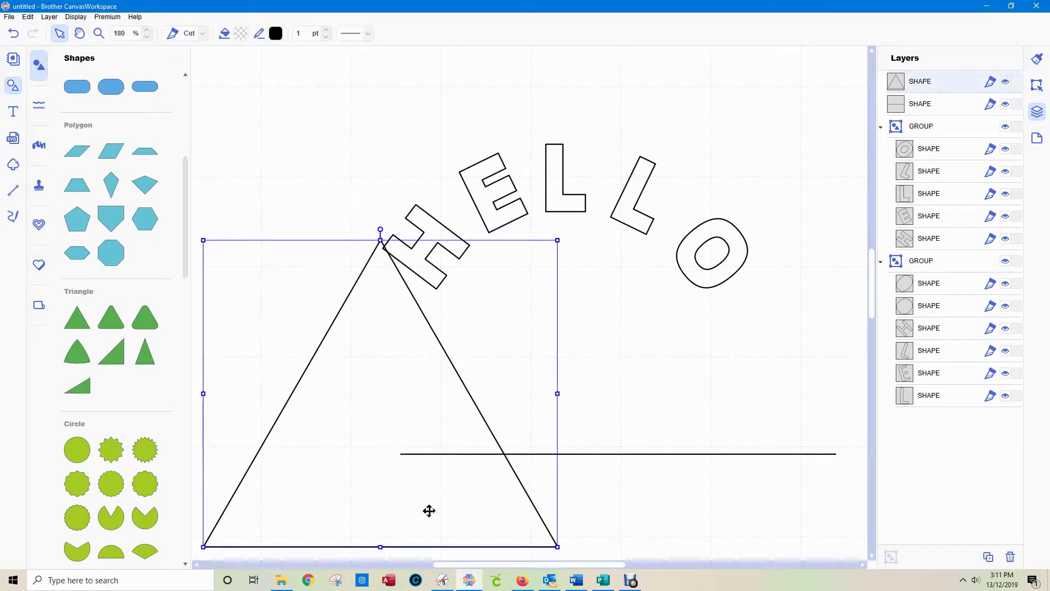
left_click_drag(559, 548, 635, 397)
Ungroup the arched HELLO letters
left_click(621, 202)
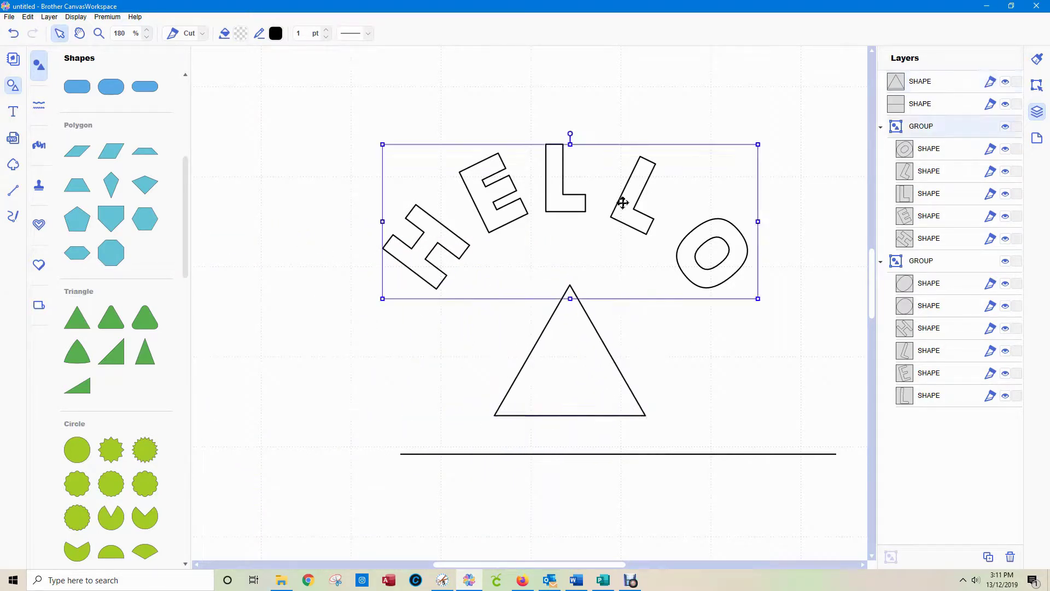
right_click(916, 130)
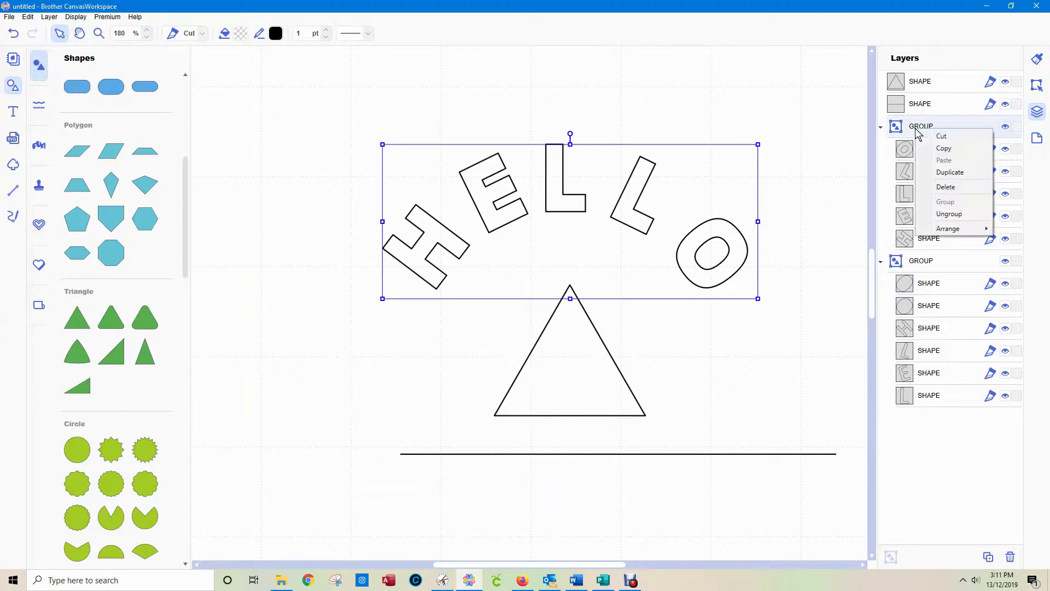
left_click(949, 214)
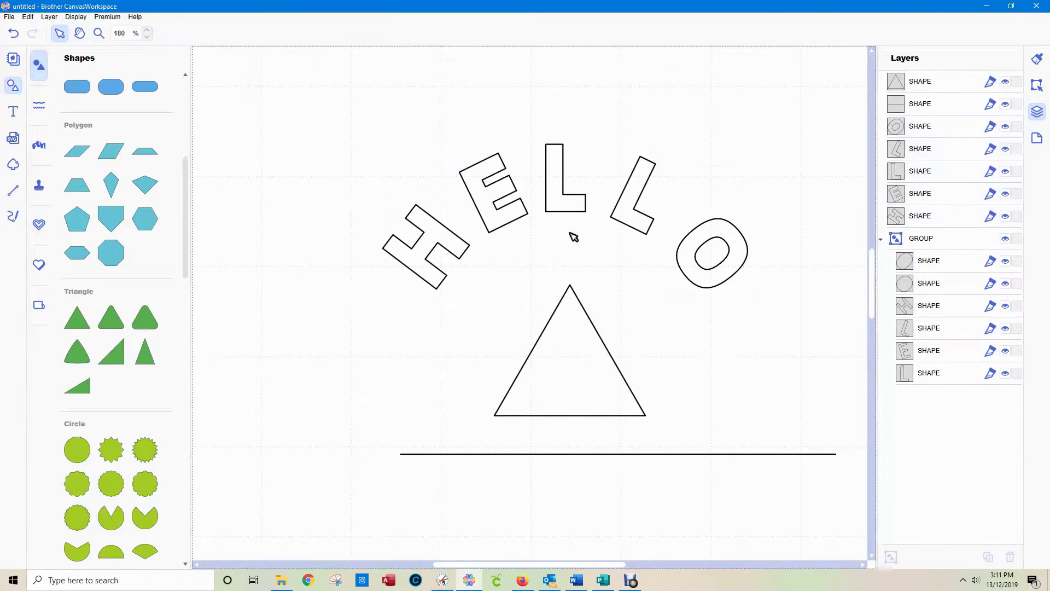
Place the first L on the triangle's apex and centre-align the letter and the triangle horizontally
left_click_drag(564, 204, 569, 280)
left_click_drag(590, 440, 558, 230)
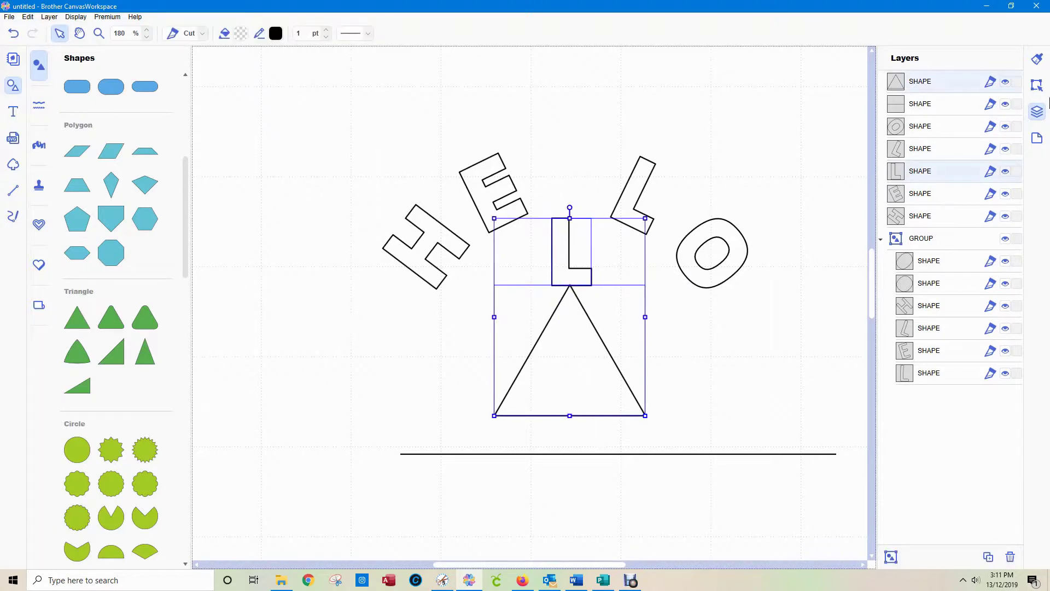
left_click(1037, 85)
left_click(921, 309)
left_click(728, 378)
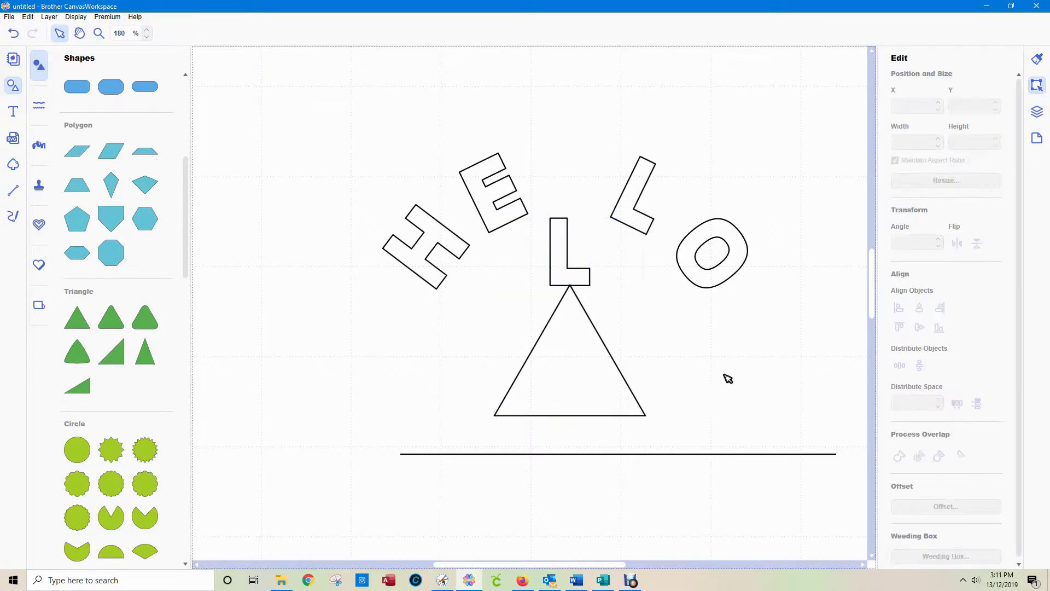
Place the O and the second L against the triangle's right slope, rotating both to 61°
left_click_drag(723, 265, 675, 387)
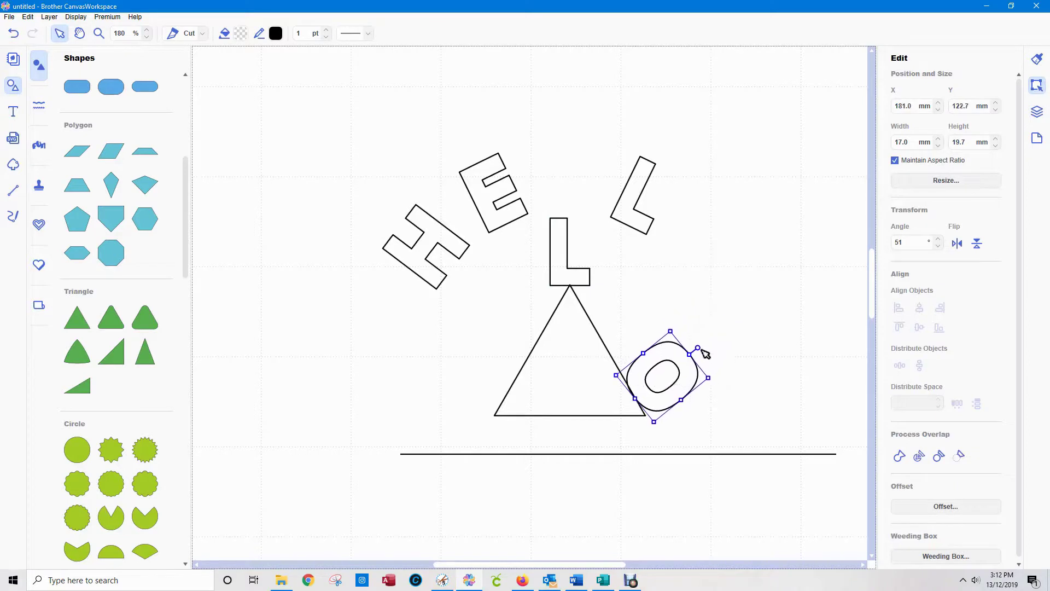
left_click_drag(696, 347, 702, 354)
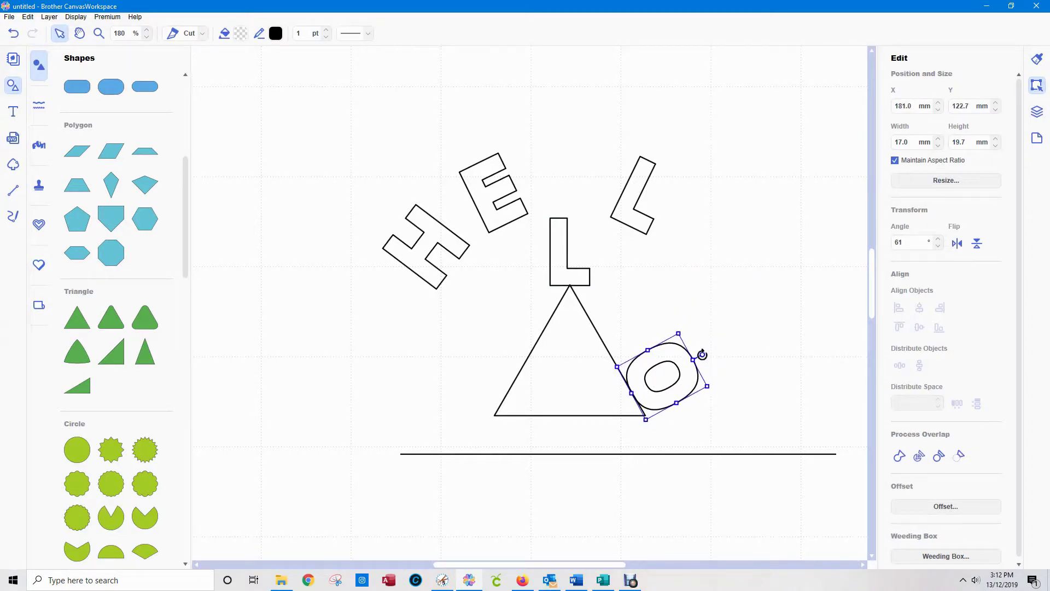
left_click(640, 181)
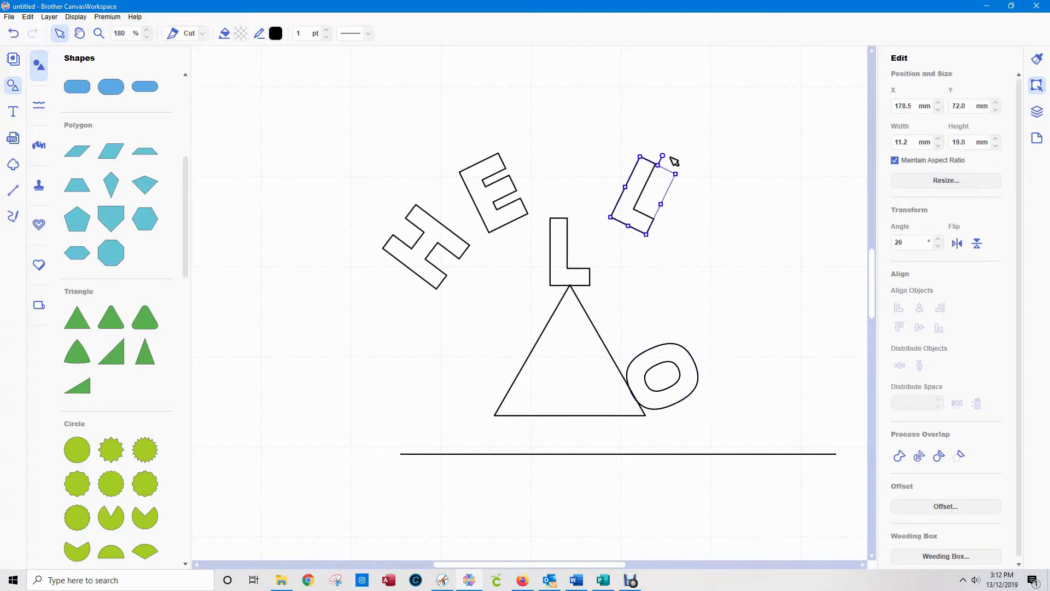
left_click_drag(665, 158, 612, 304)
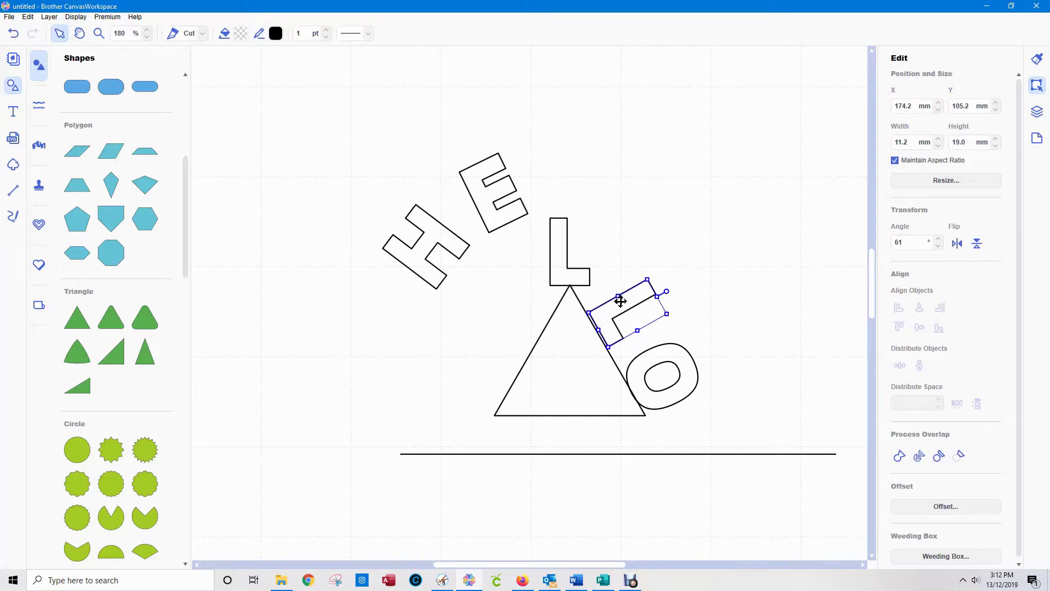
Place the E at 302° and the H at 301° against the triangle's left slope, nudging the H to X 130.4 mm
left_click(491, 208)
left_click_drag(478, 183, 512, 316)
left_click(422, 263)
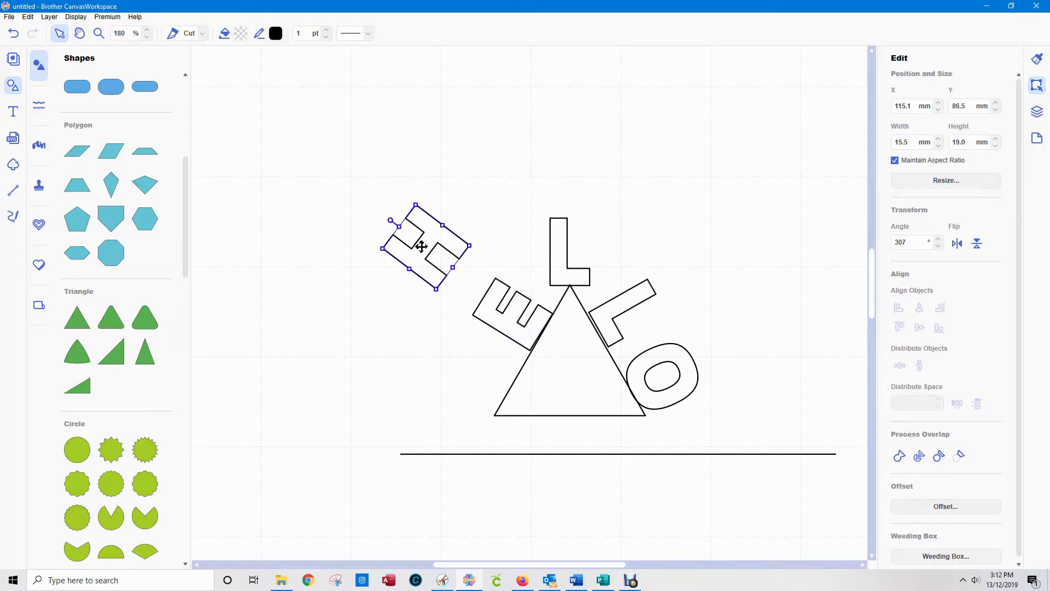
left_click_drag(426, 251, 479, 373)
left_click_drag(443, 343, 439, 346)
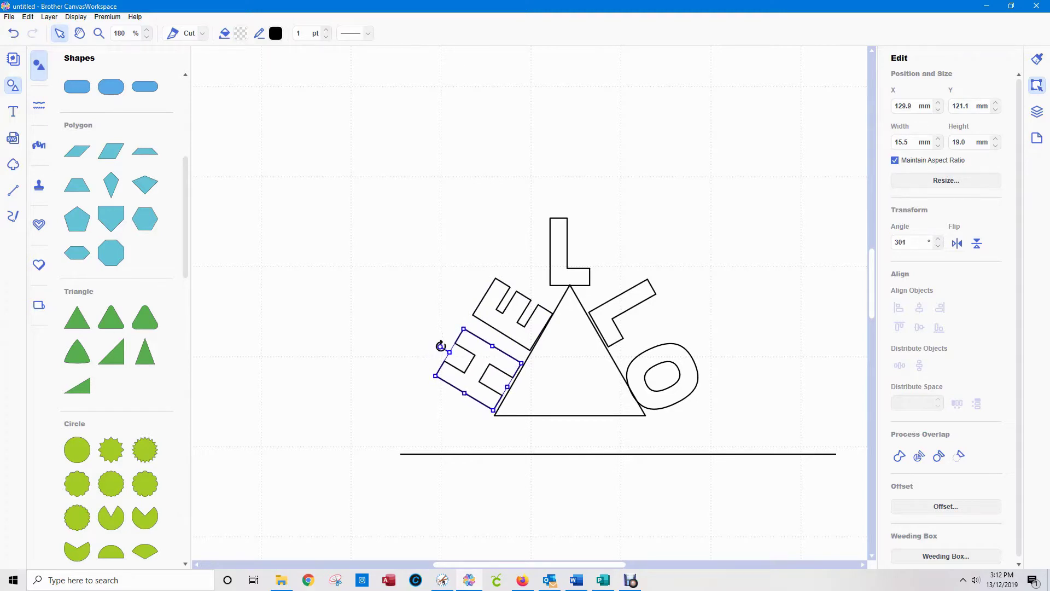
key("Right")
key("Right")
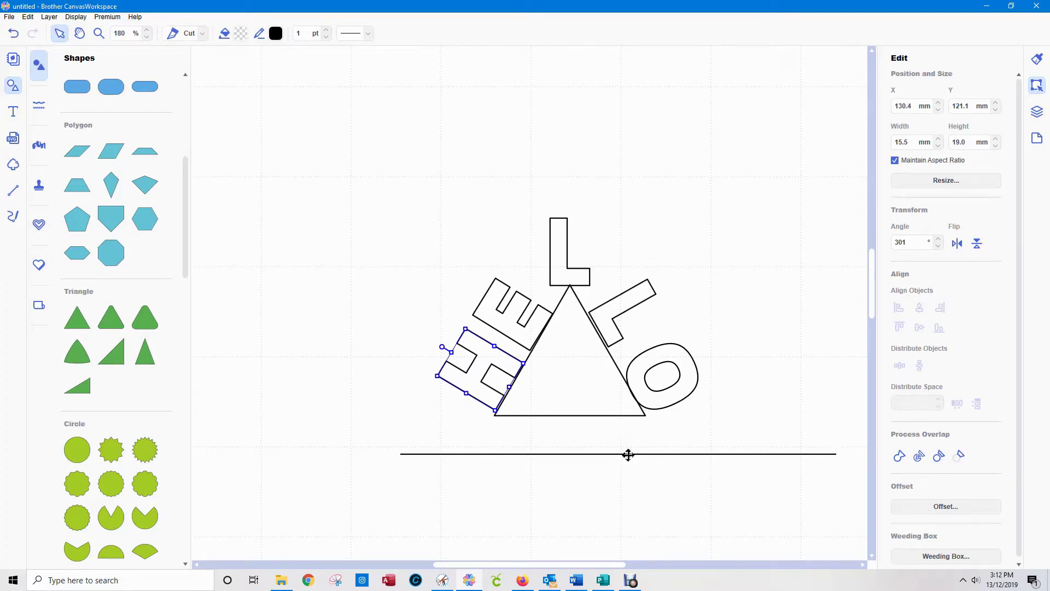
Move the horizontal guide line up across the triangle to Y 124.1 mm, undoing the accidental move of the triangle
left_click_drag(629, 454, 622, 350)
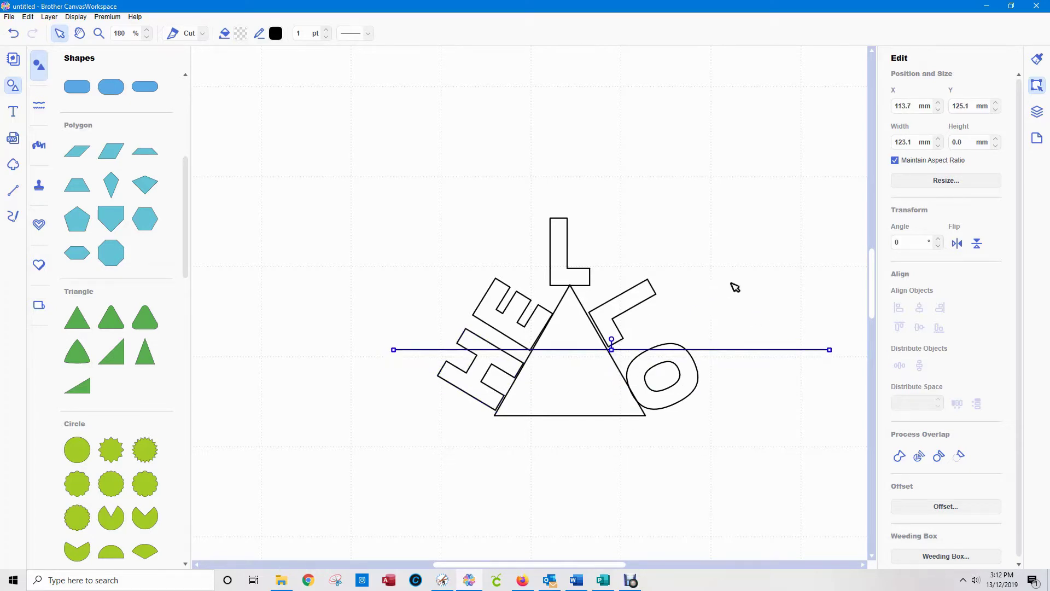
left_click(575, 345)
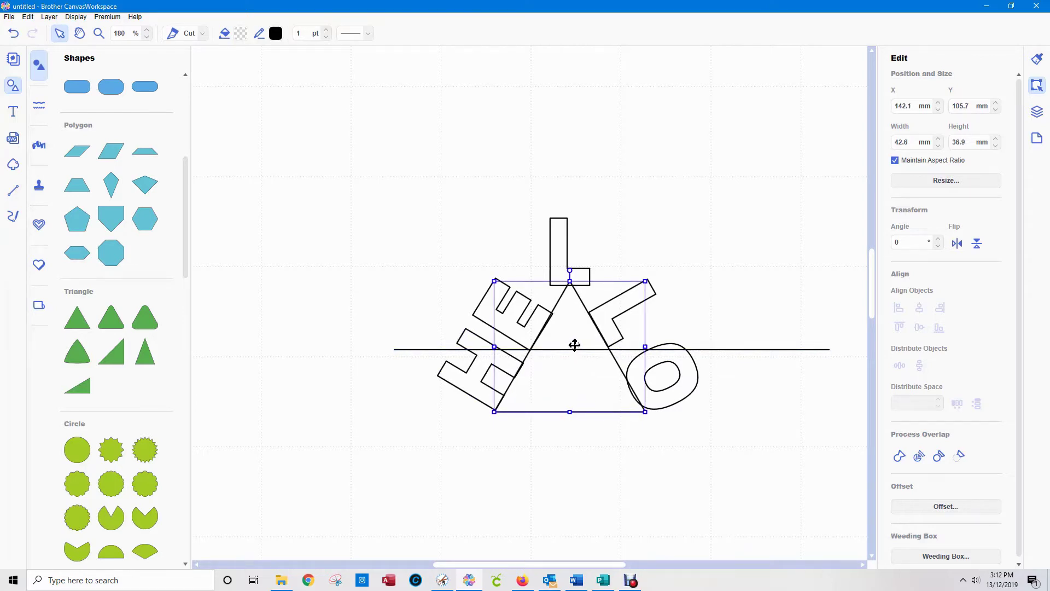
key("ctrl+z")
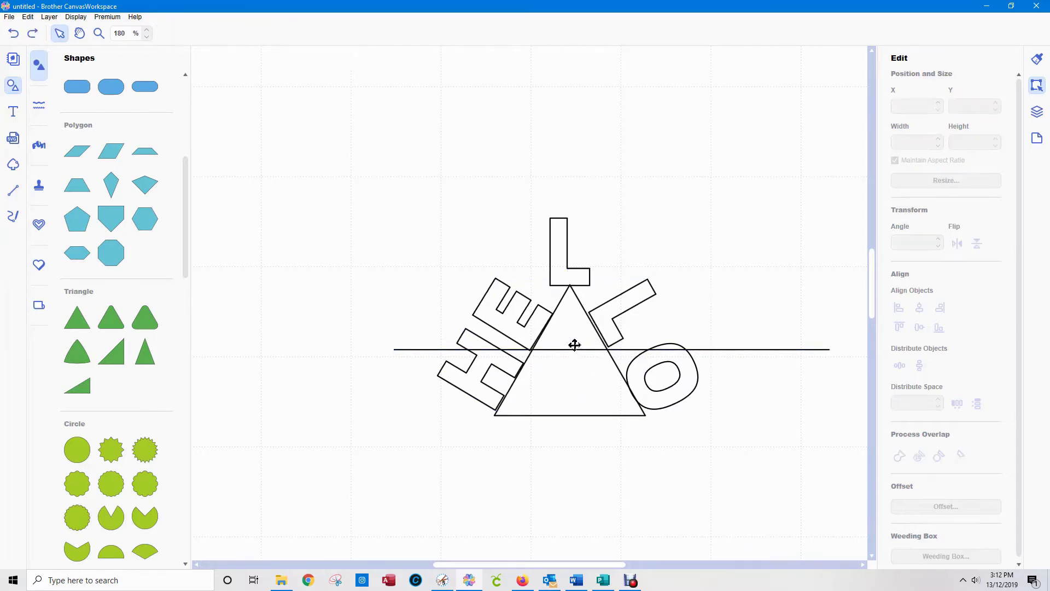
left_click(724, 349)
left_click_drag(724, 349, 724, 347)
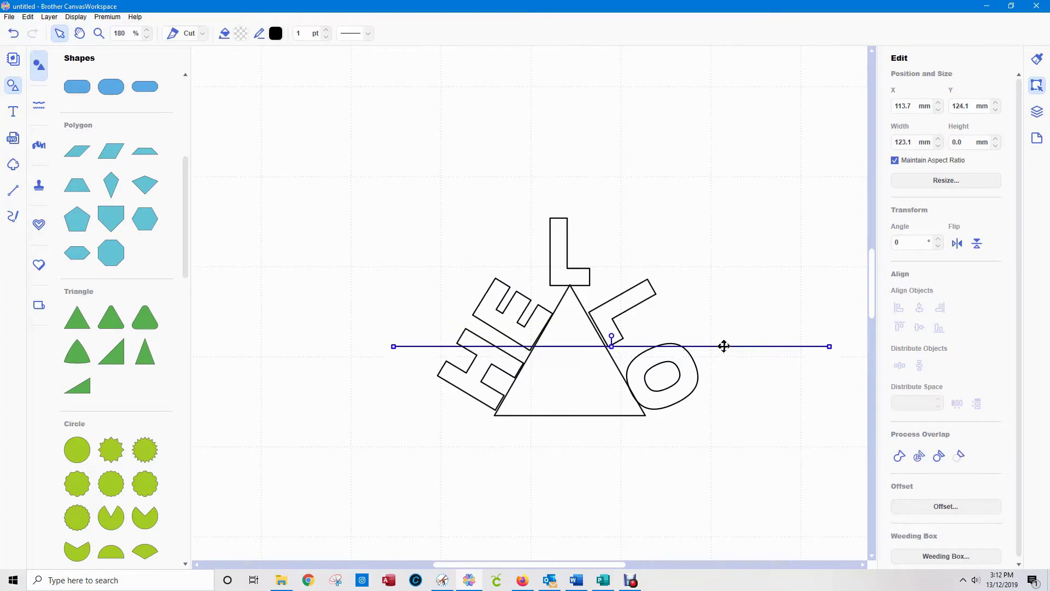
Nudge the E upward beside the triangle's left slope to Y 104.3 mm, keeping X at 141.2 mm
left_click(514, 320)
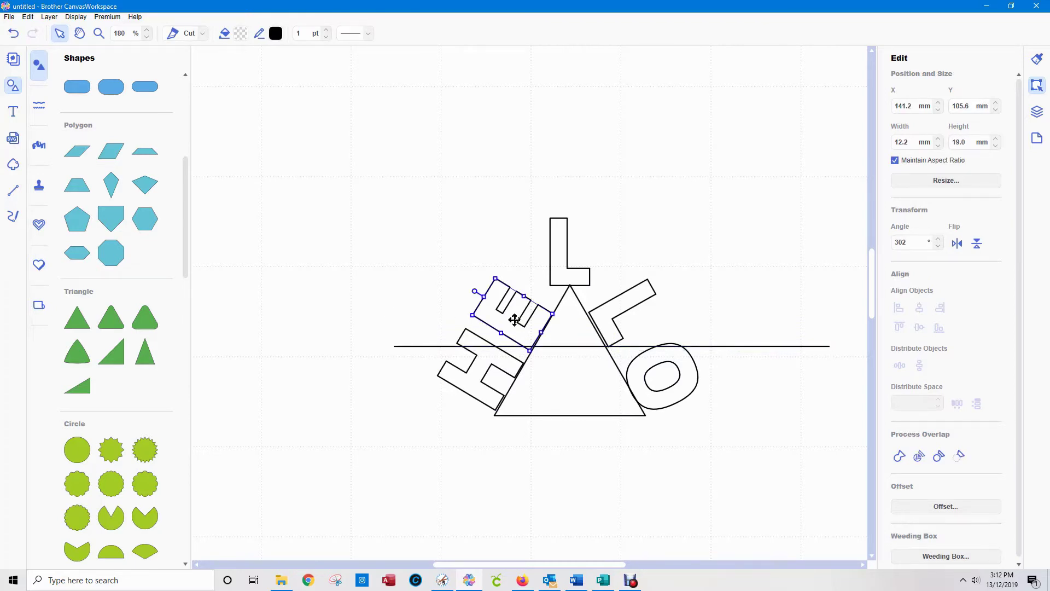
key("Right")
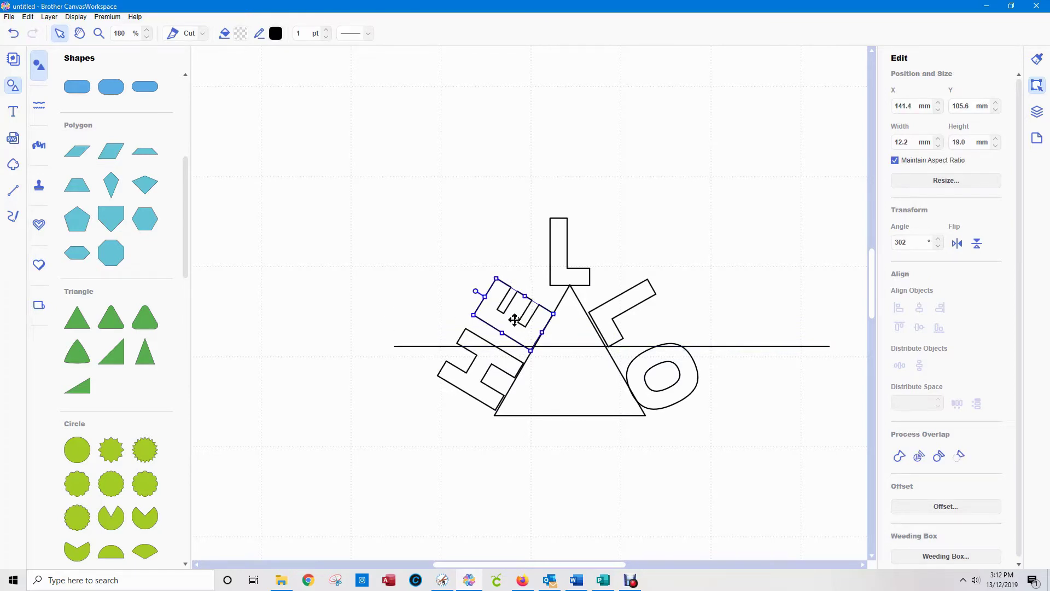
key("Left")
key("Up")
key("Up")
key("Up")
key("Up")
key("Up")
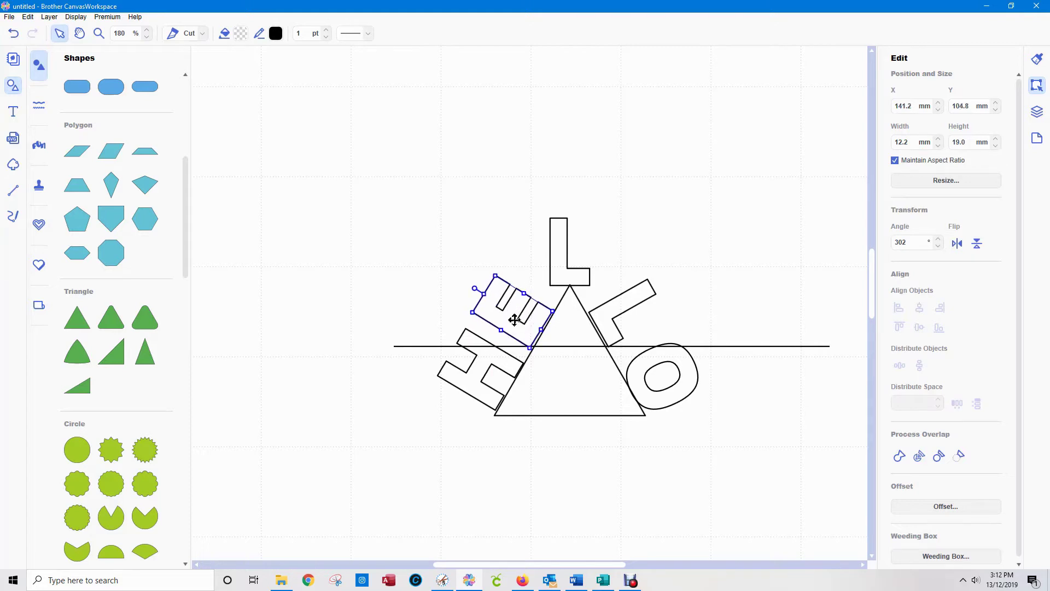
key("Up")
key("Up")
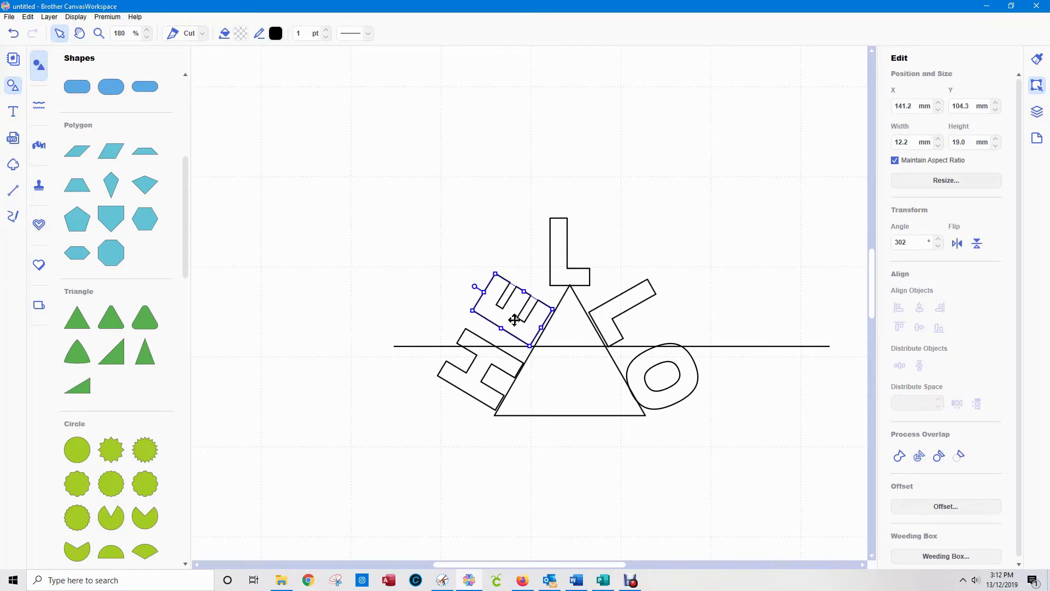
Fit the E against the triangle's left slope by rotating it to 300° and nudging it to X 142.0 mm
key("Right")
key("Right")
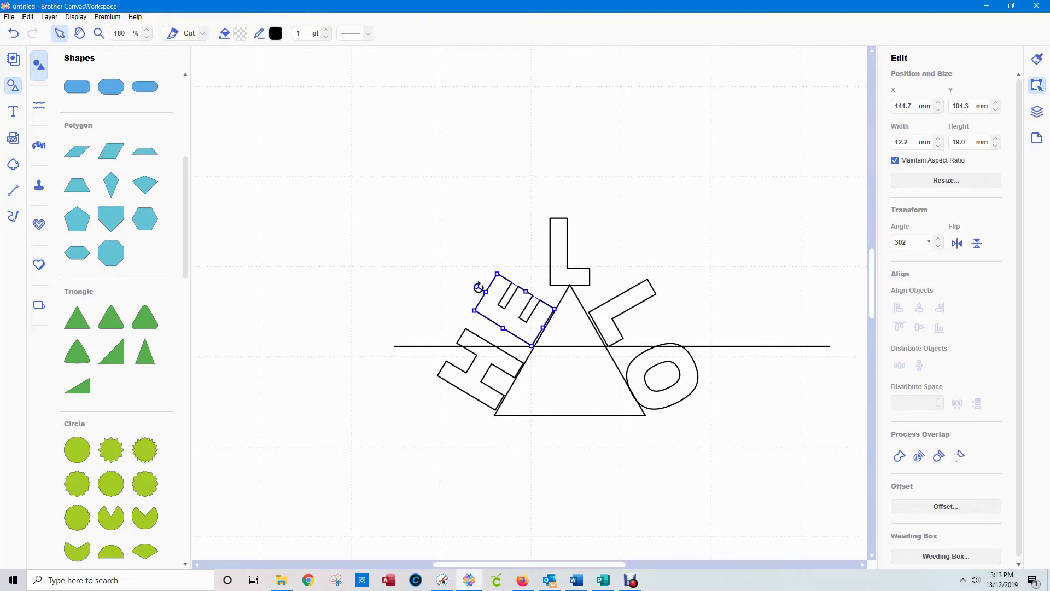
left_click_drag(479, 287, 477, 289)
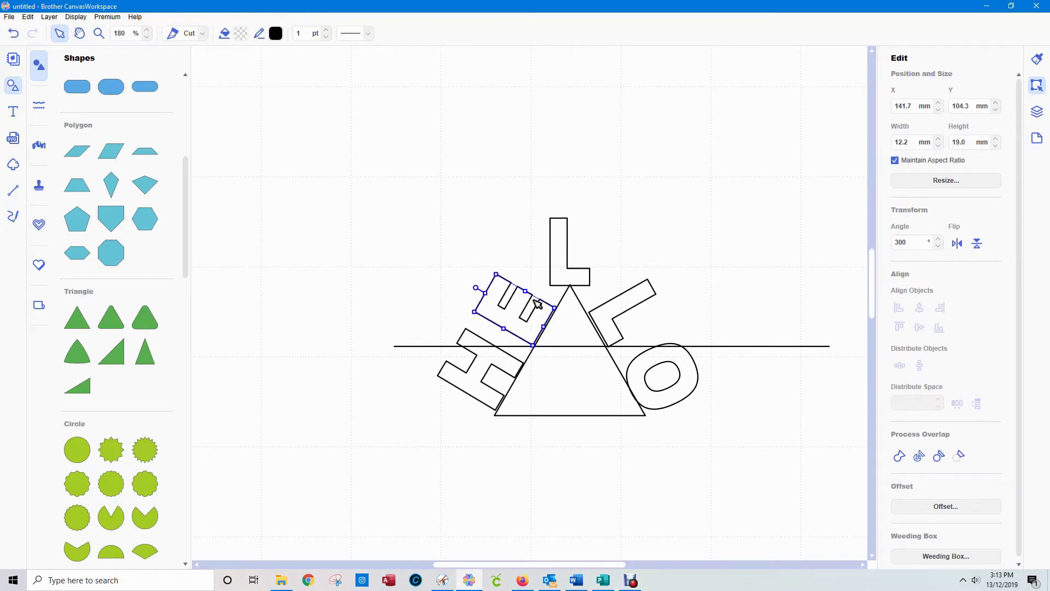
key("Right")
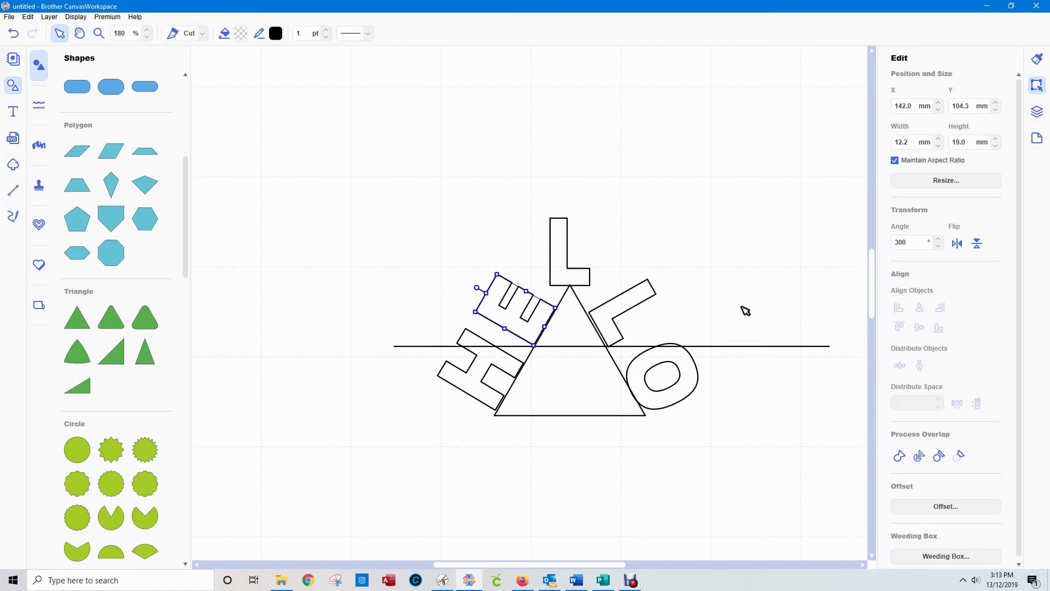
Nudge the second L against the triangle's right slope to X 173.9 mm and deselect it
left_click(609, 302)
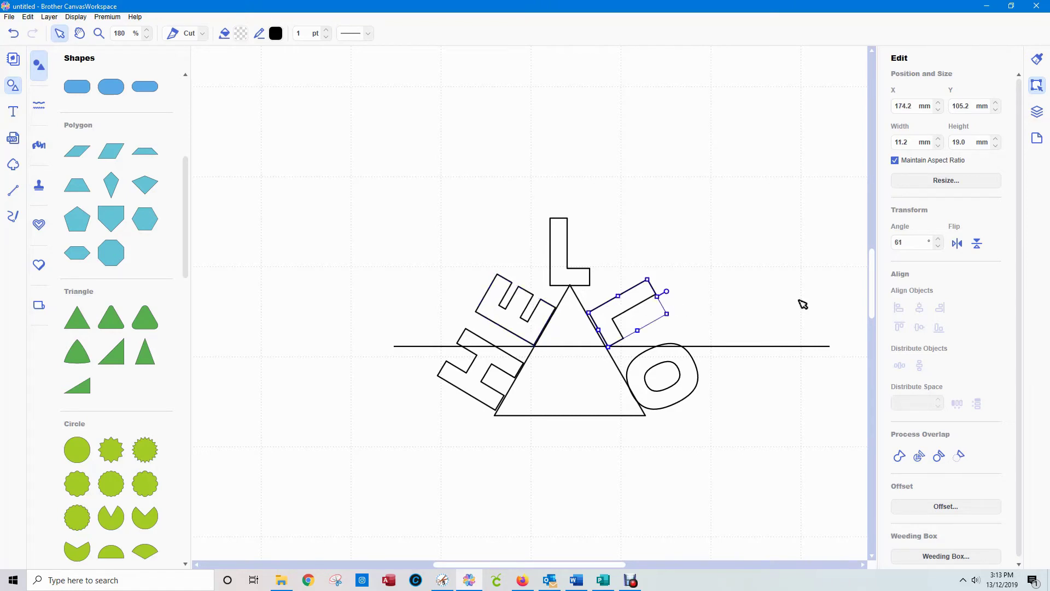
key("Left")
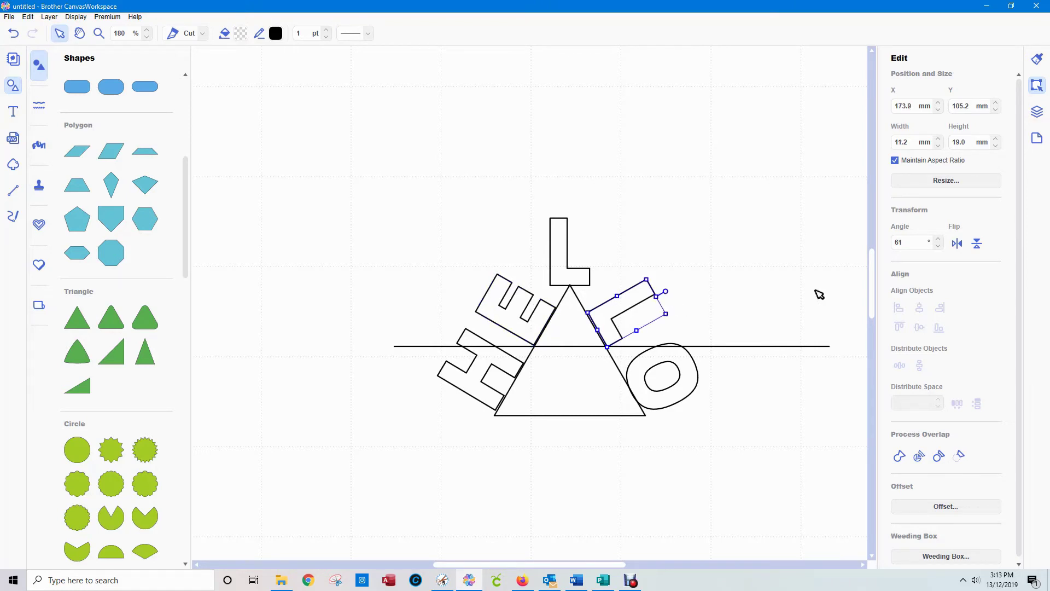
left_click(694, 478)
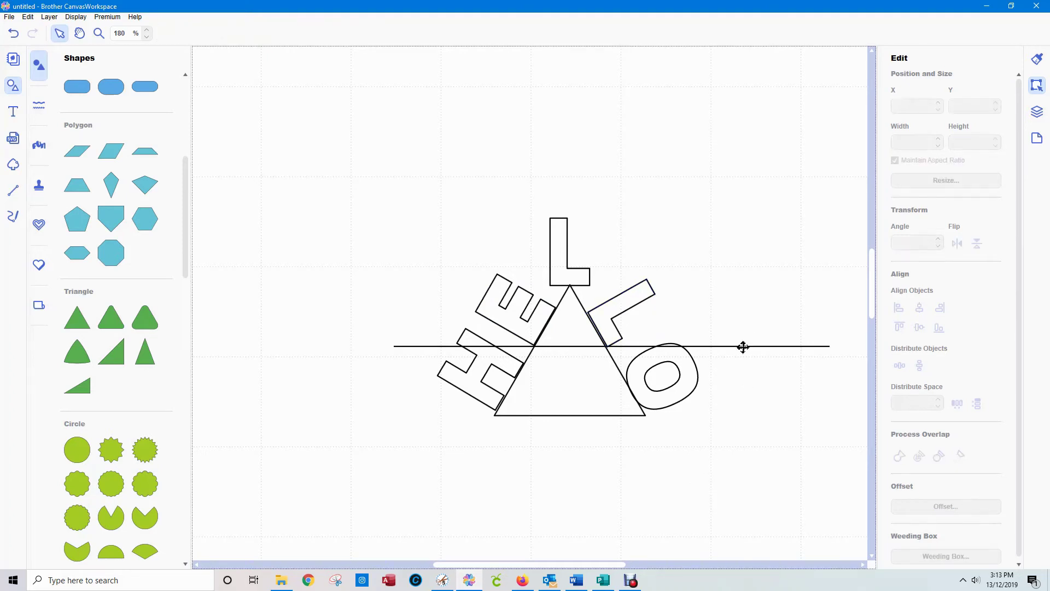
Delete the horizontal guide line and move the triangle away from the letters to about X 207.1 mm, Y 164.0 mm
left_click_drag(743, 347, 743, 388)
key("Delete")
left_click_drag(576, 382, 810, 585)
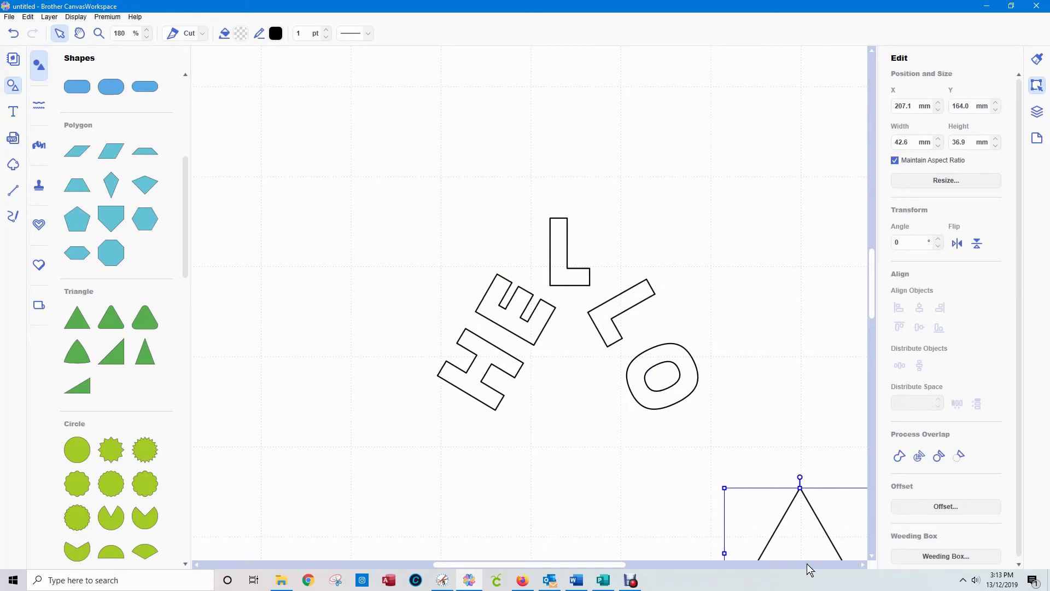